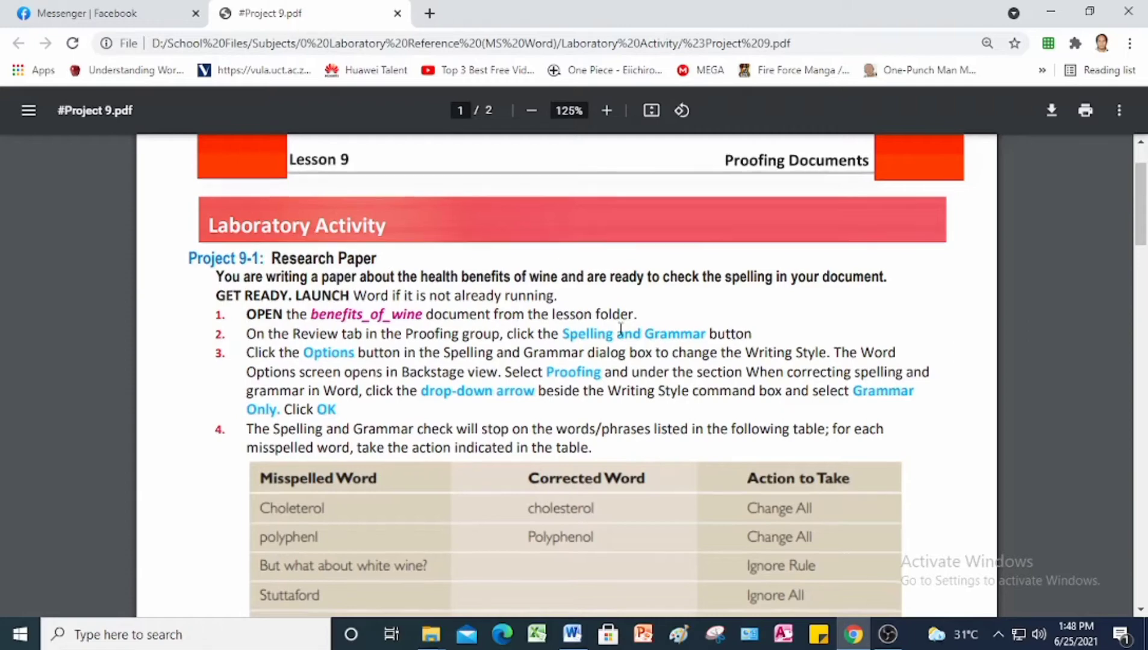
# - Read the Project 9-1 instructions, switch to Microsoft Word, and open benefits_of_wine from Documents > Student Data Files with editing enabled
pyautogui.scroll(-1, 617, 328)
pyautogui.scroll(-3, 226, 319)
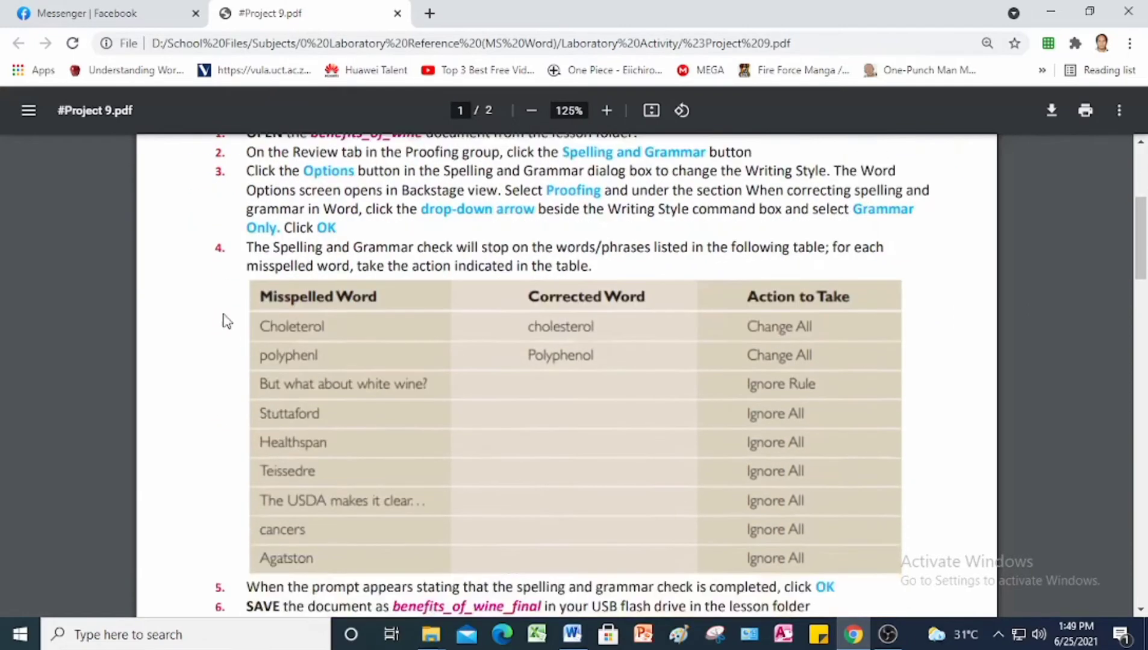
pyautogui.scroll(4, 268, 445)
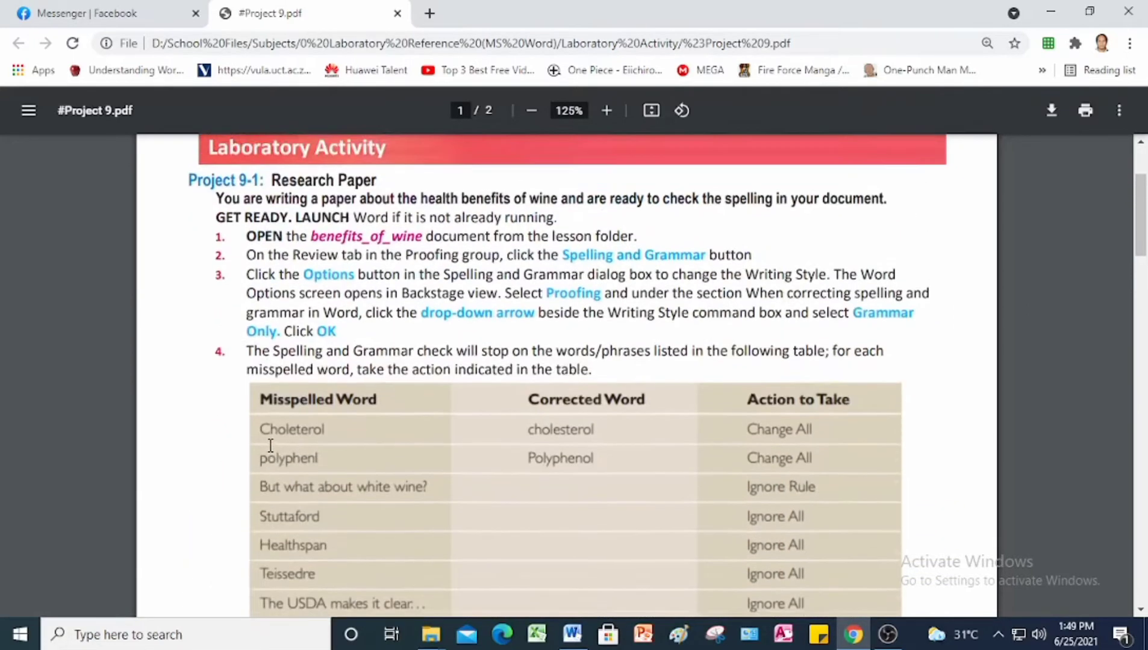
pyautogui.click(568, 637)
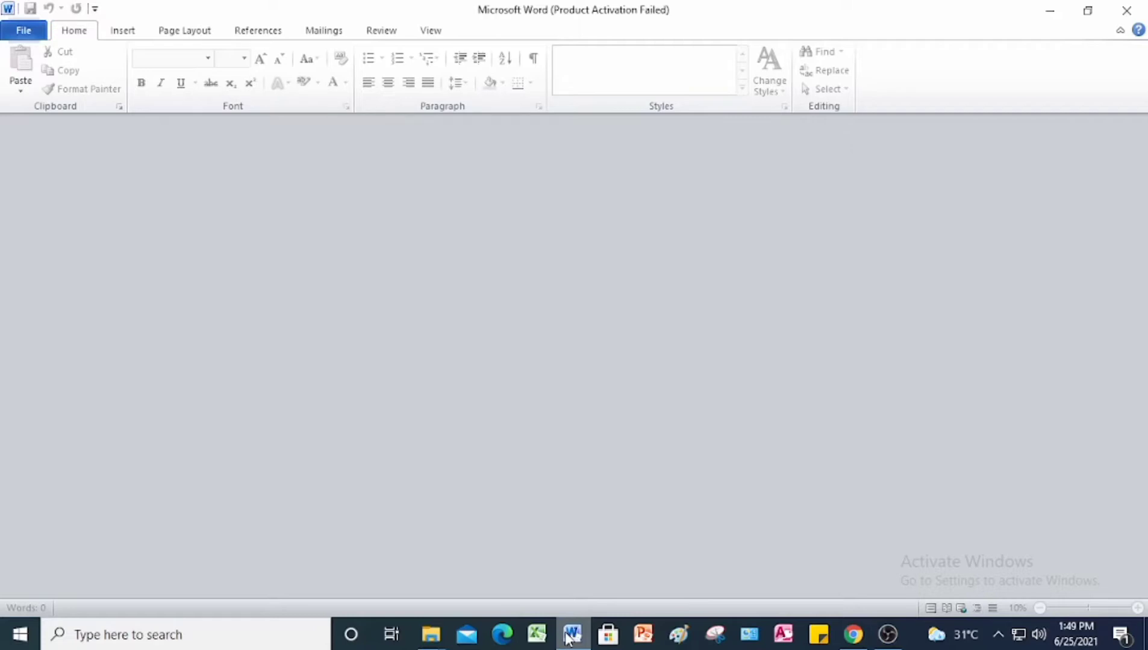
pyautogui.click(23, 31)
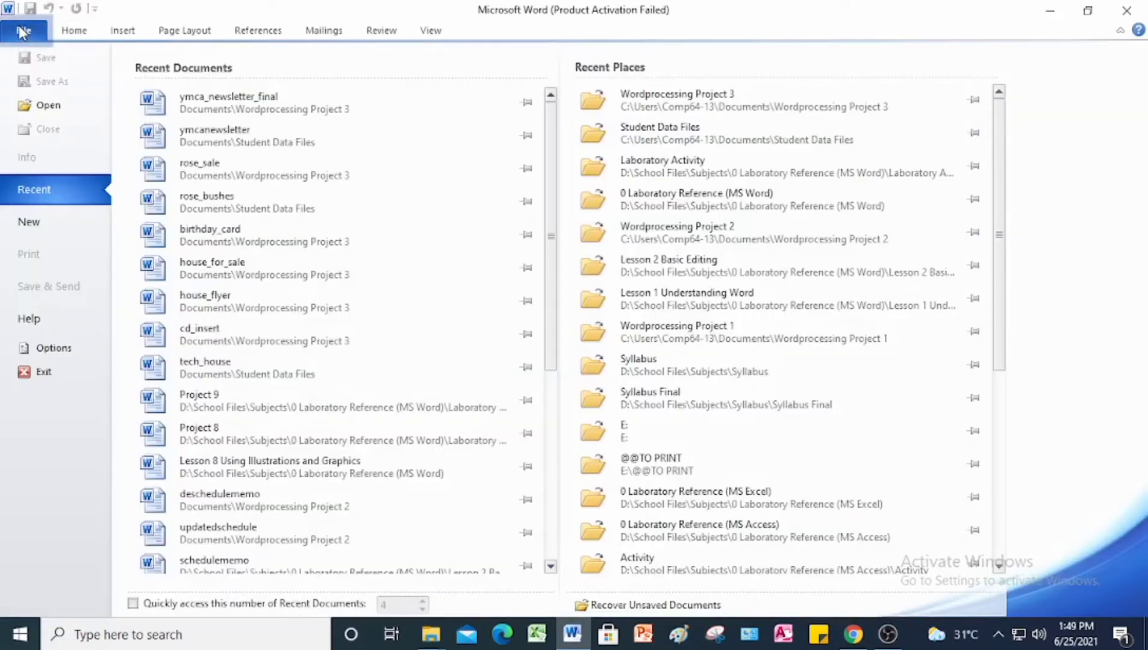
pyautogui.click(42, 106)
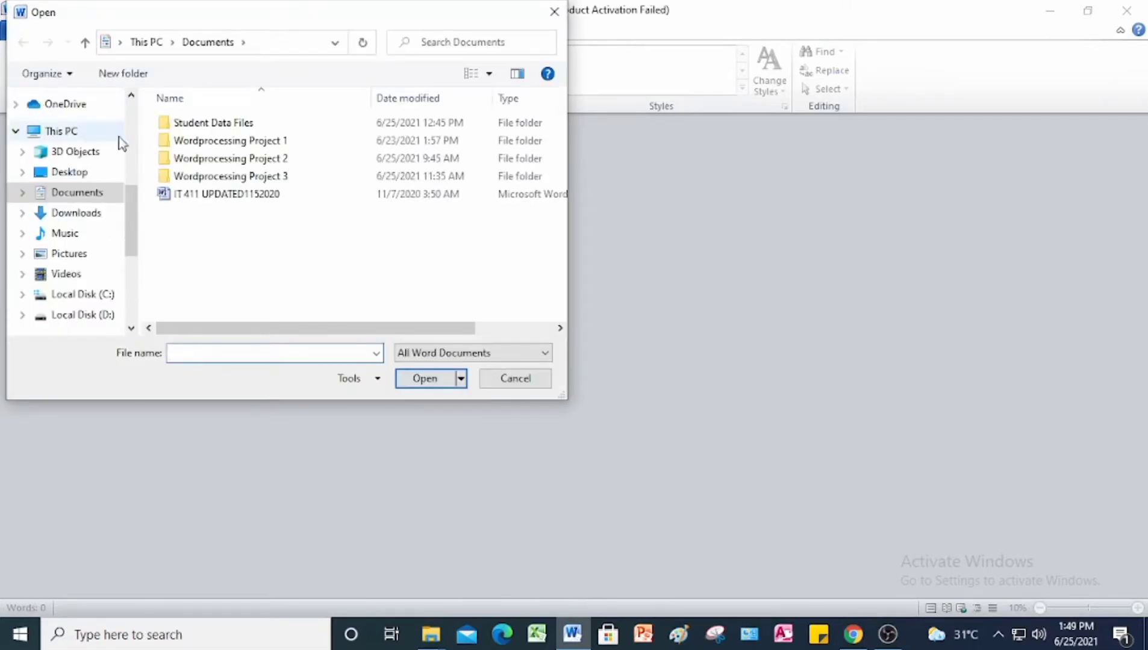
pyautogui.doubleClick(214, 129)
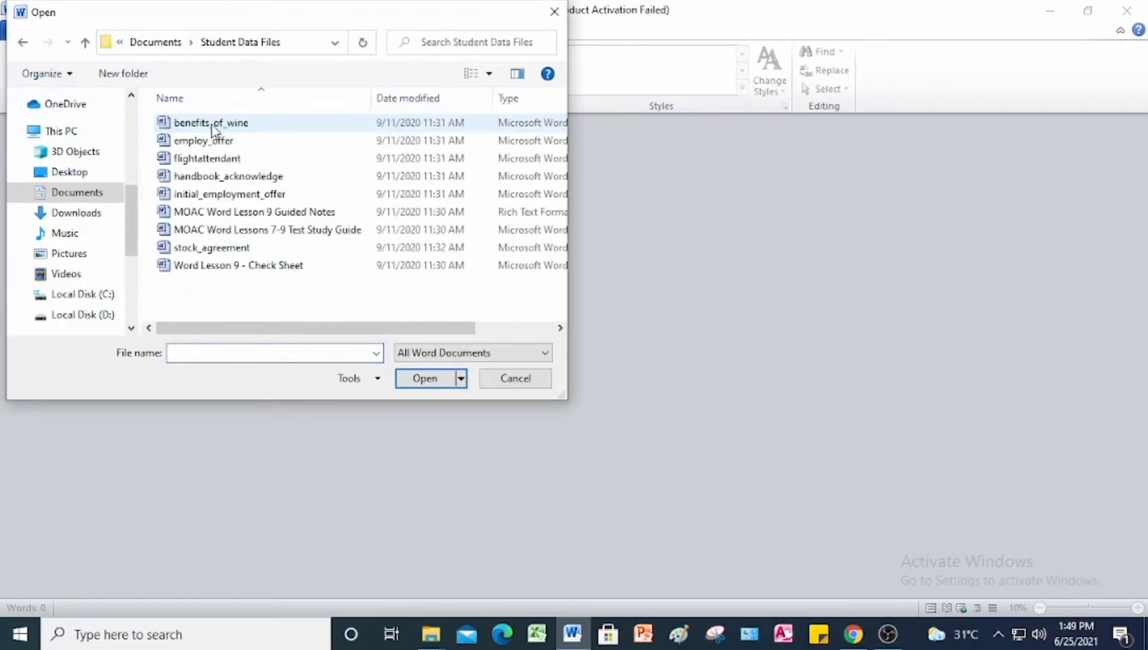
pyautogui.click(247, 128)
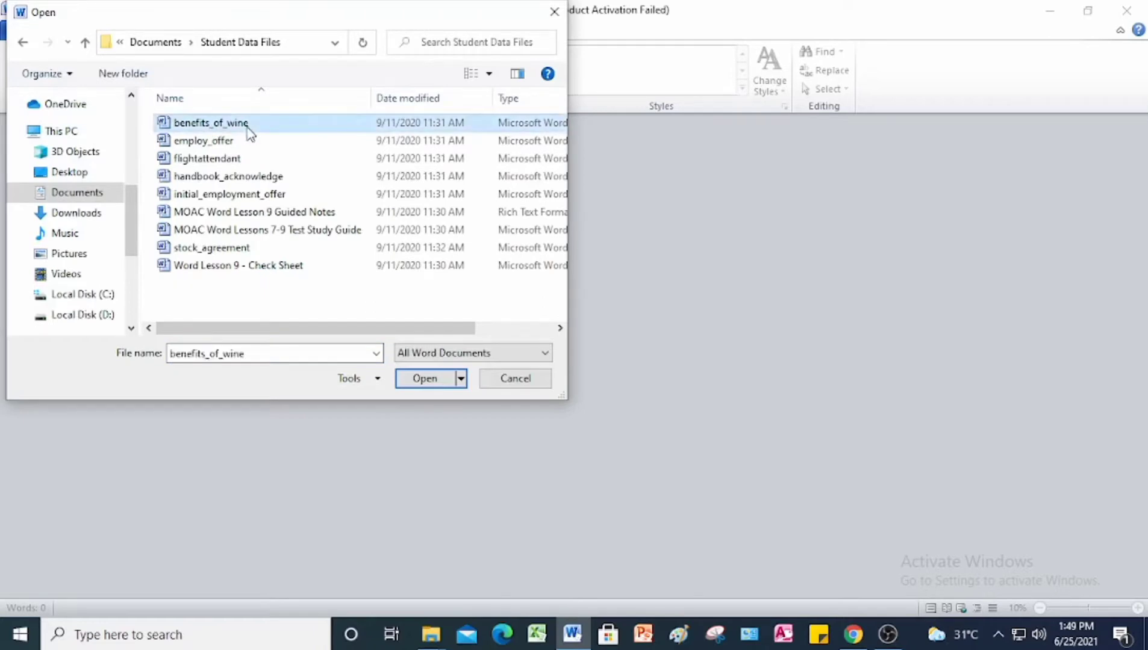
pyautogui.click(425, 381)
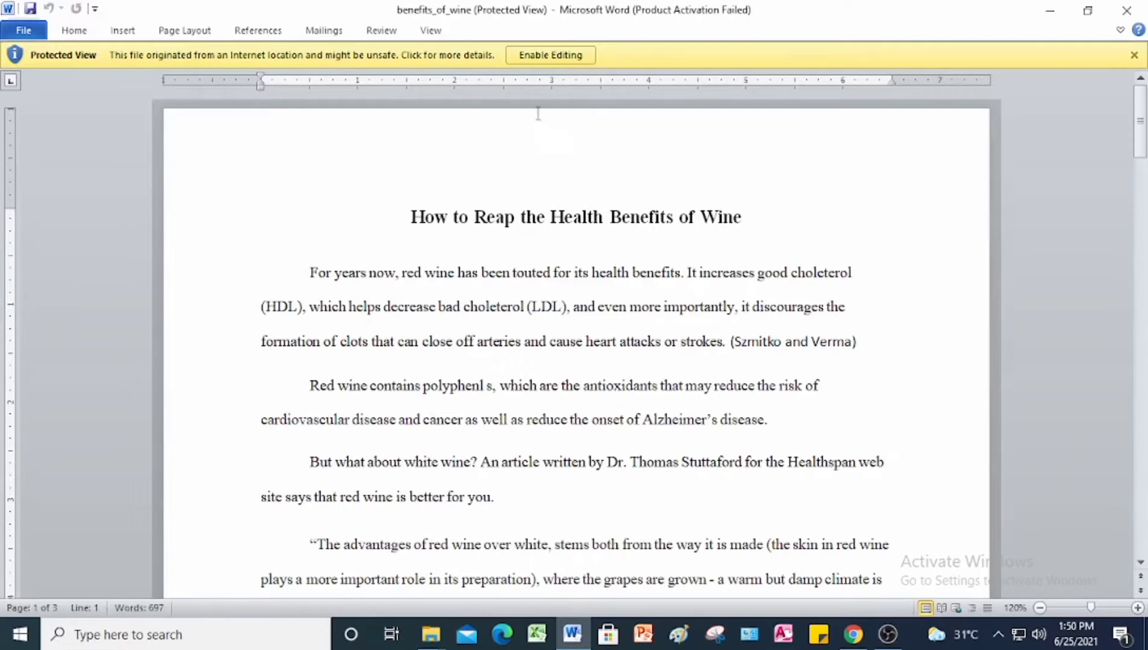
pyautogui.click(554, 60)
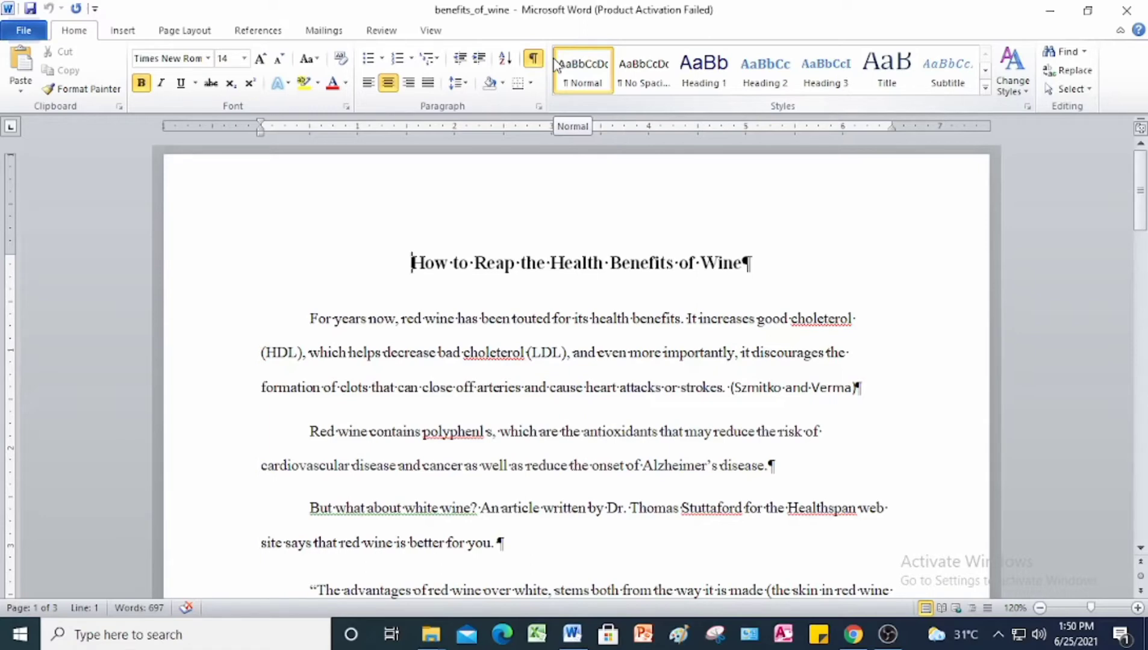
# - Start the spelling and grammar check and set its writing style to Grammar Only in the proofing options
pyautogui.click(389, 33)
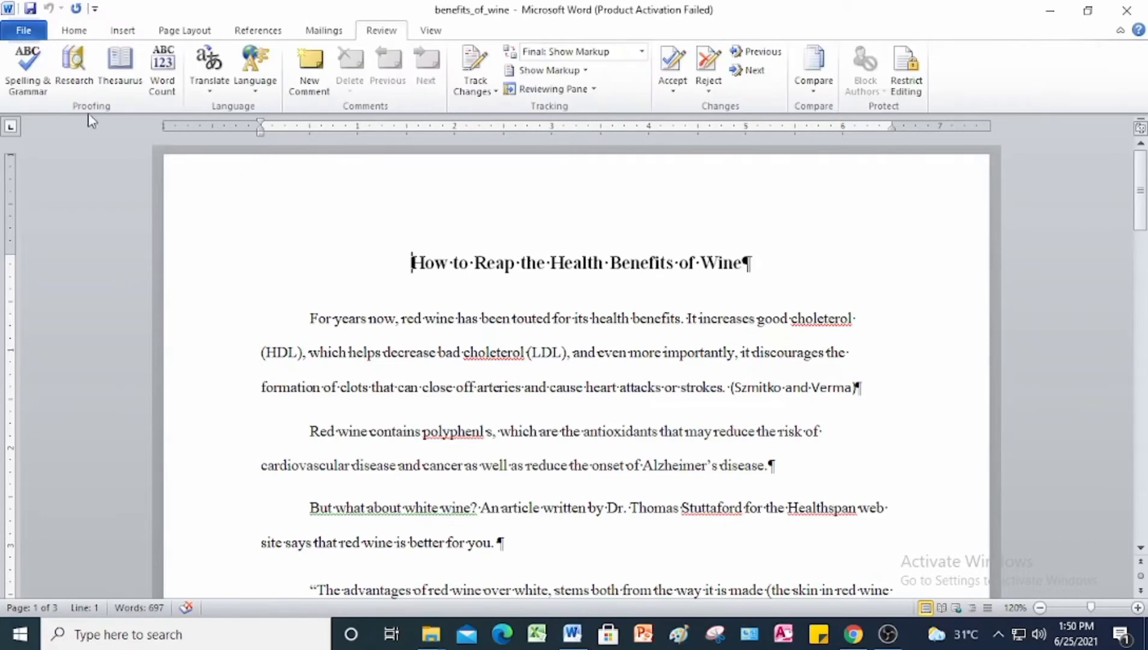
pyautogui.click(34, 85)
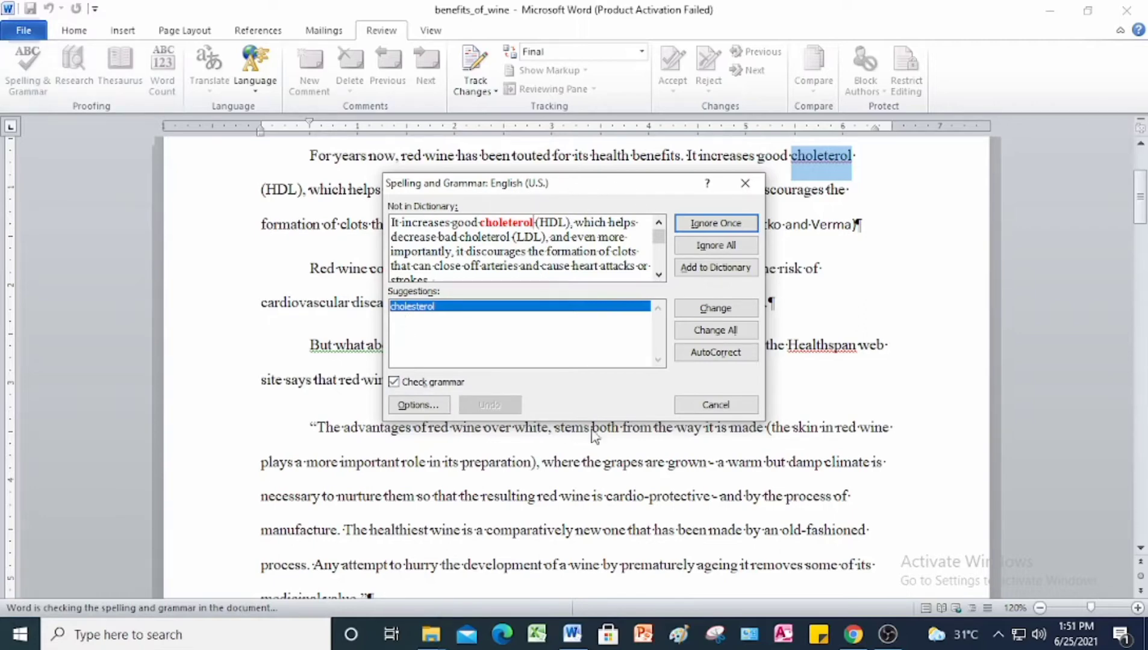
pyautogui.click(430, 410)
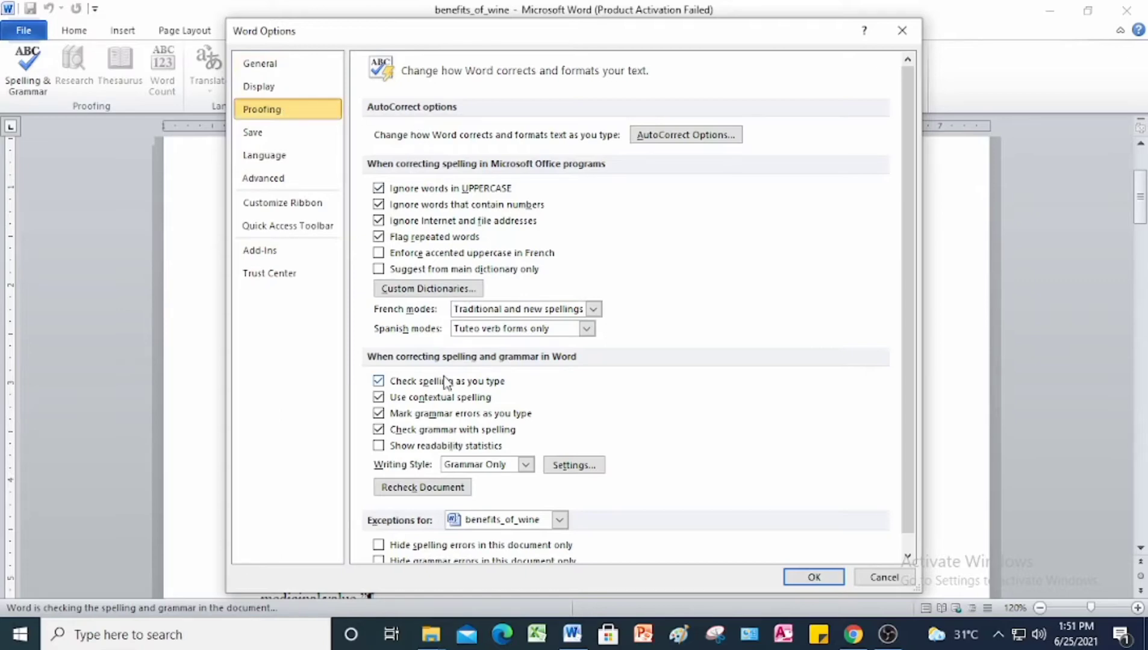
pyautogui.scroll(-1, 506, 283)
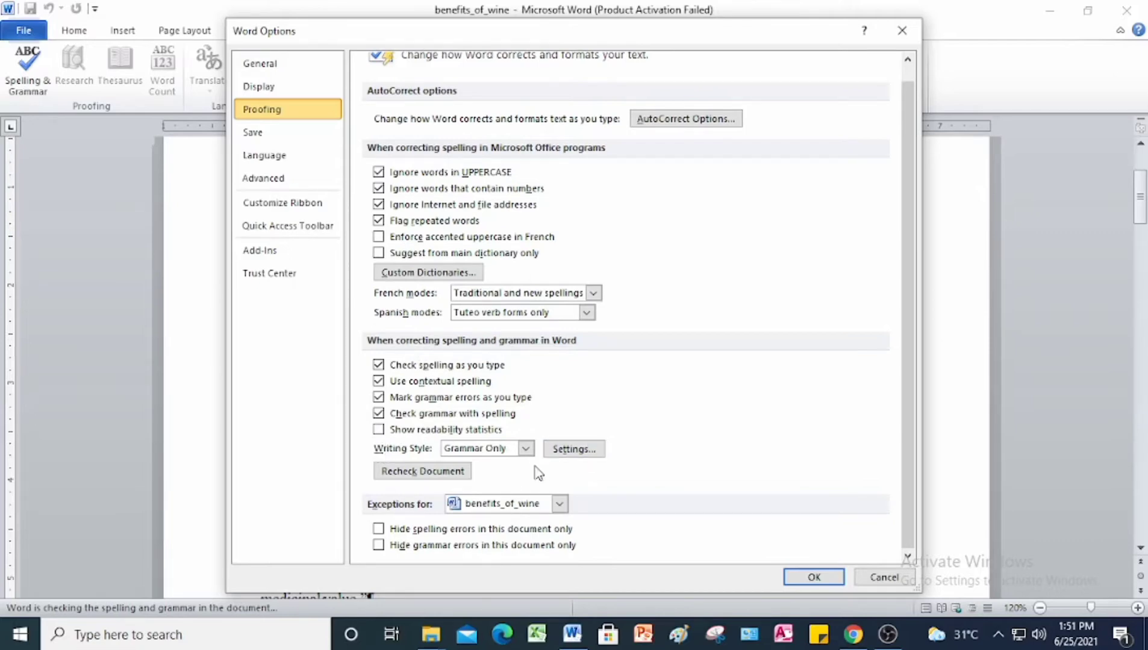
pyautogui.click(525, 450)
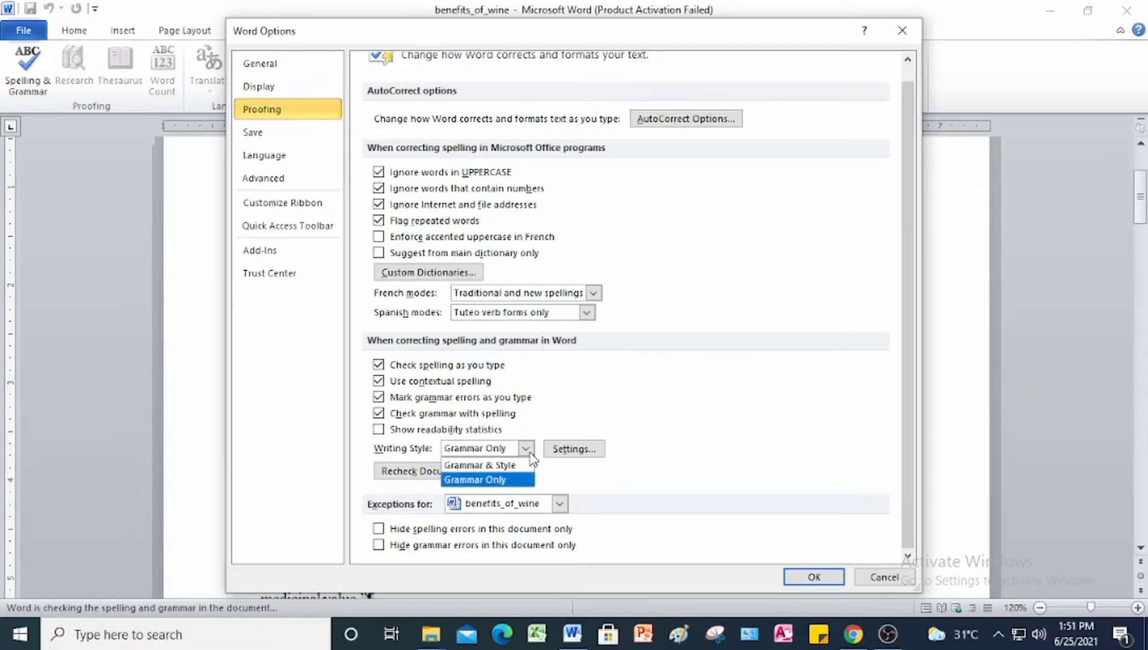
pyautogui.click(498, 487)
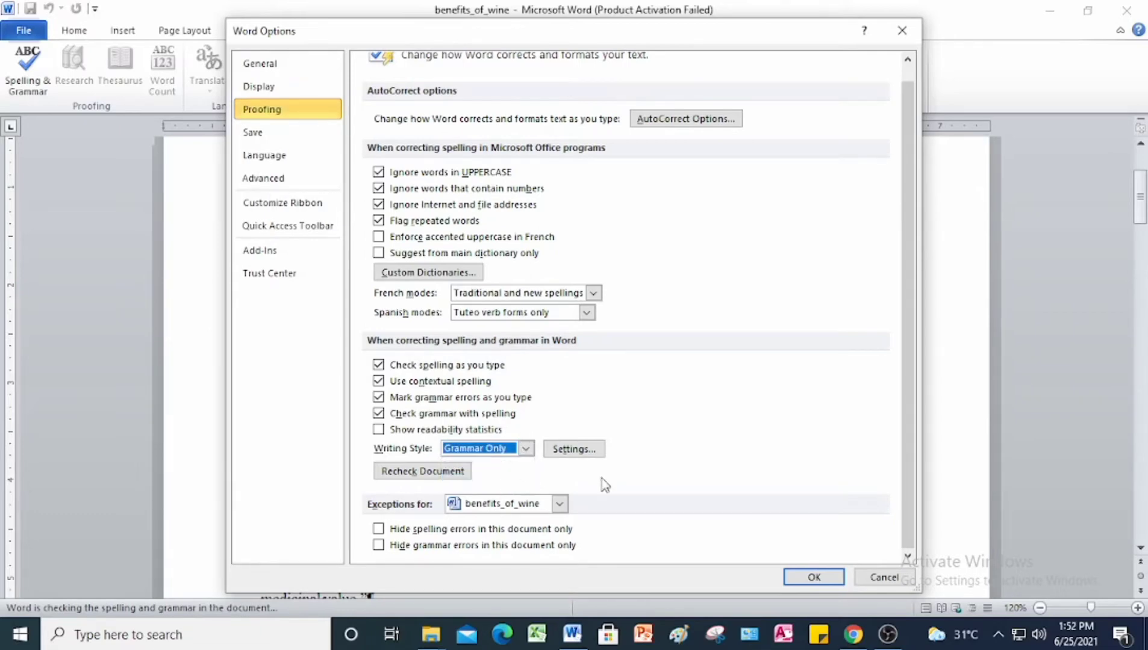
pyautogui.click(833, 579)
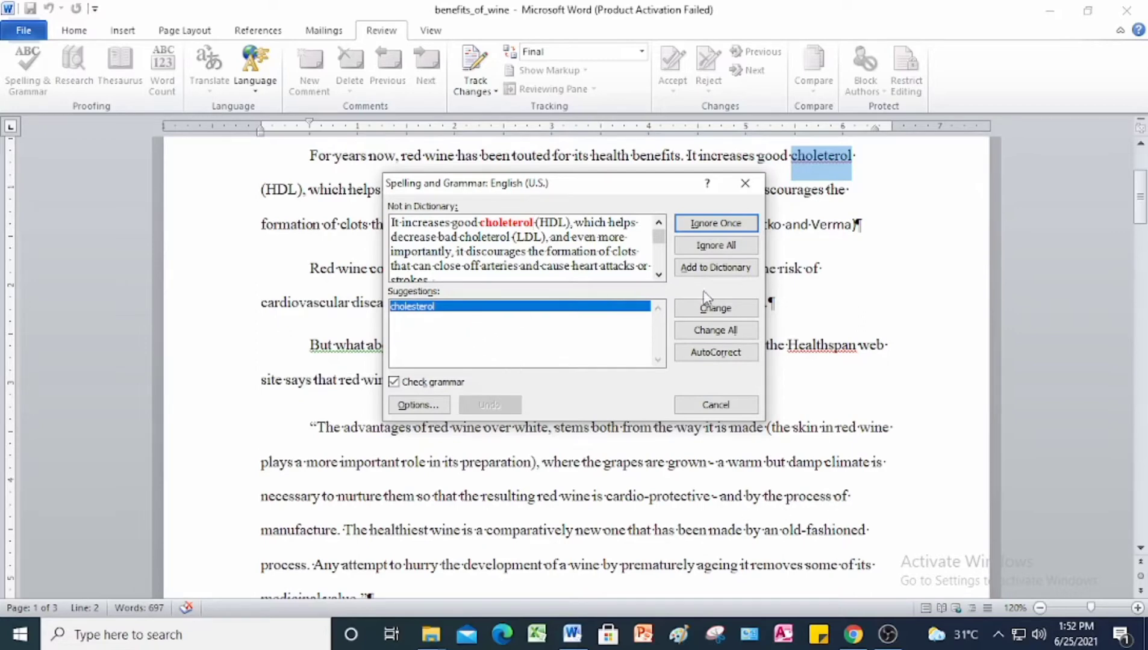
# - Change all occurrences of choleterol to cholesterol and of polyphenl to polyphenol
pyautogui.click(715, 330)
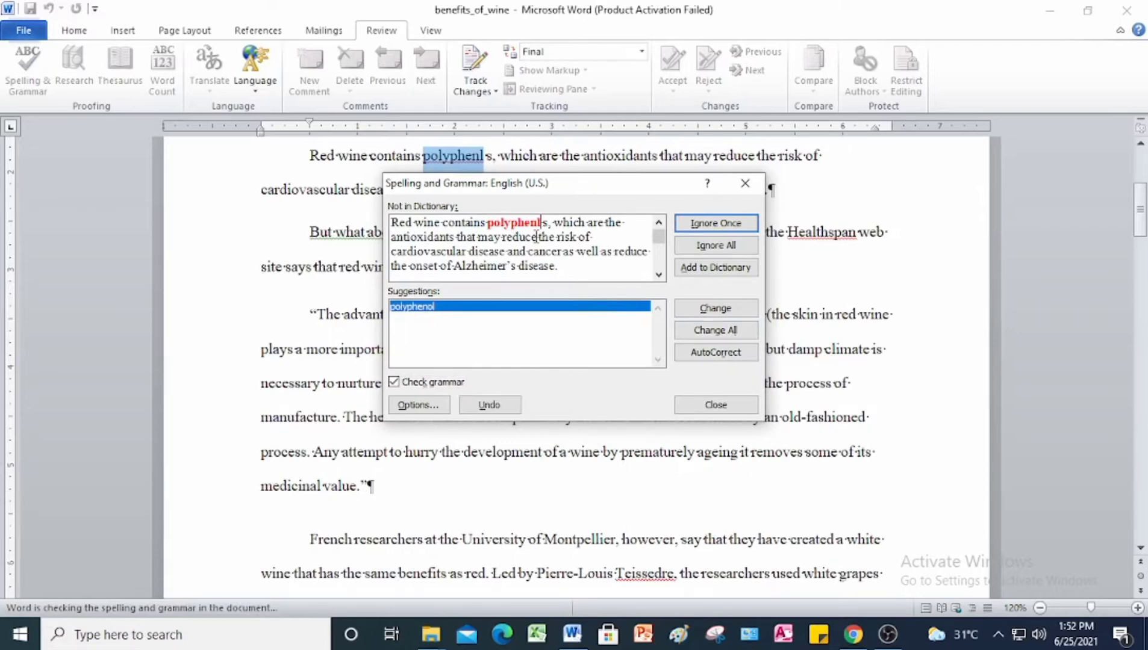
pyautogui.click(715, 331)
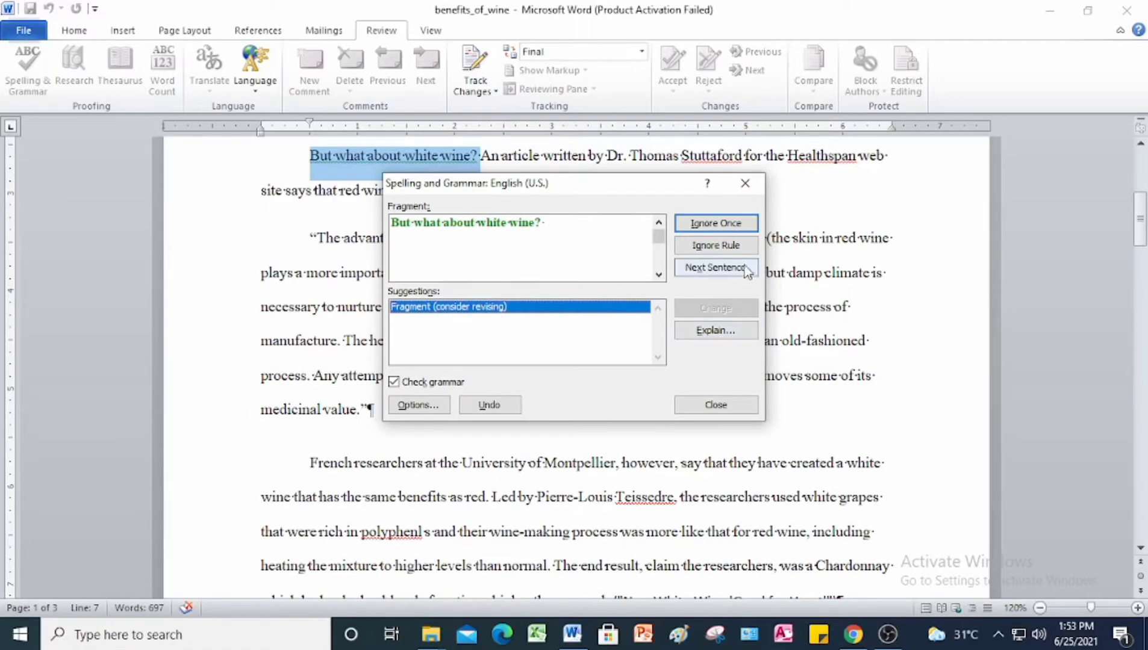
# - Ignore the fragment rule for "But what about white wine?" and ignore all occurrences of Healthspan and the two flagged surnames around it
pyautogui.click(733, 246)
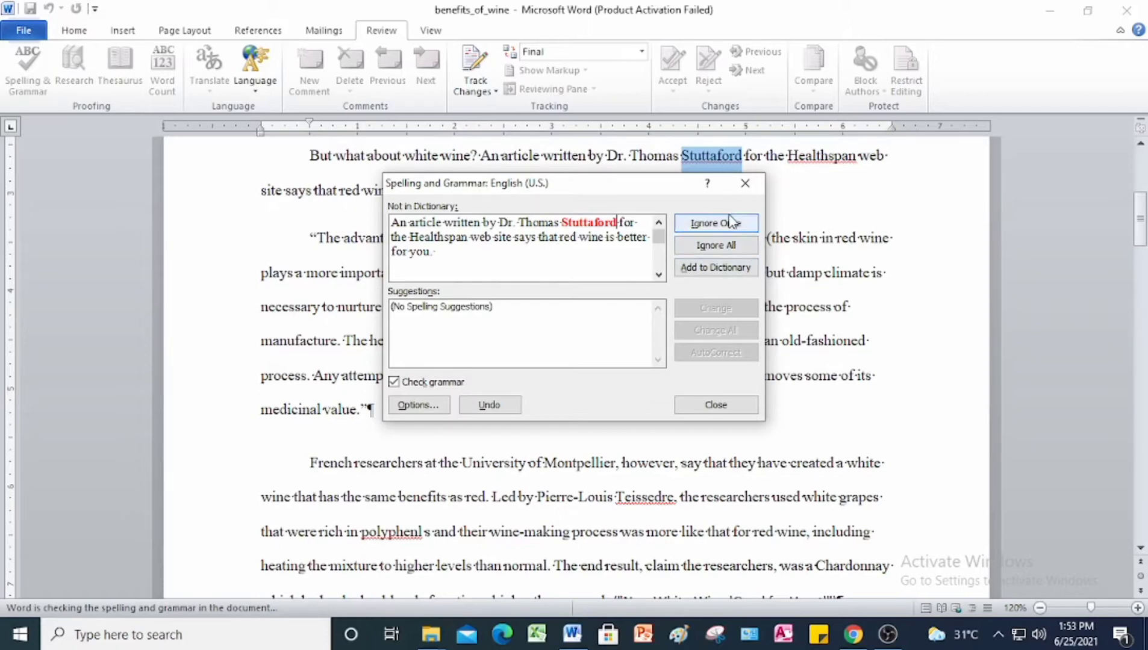
pyautogui.click(711, 252)
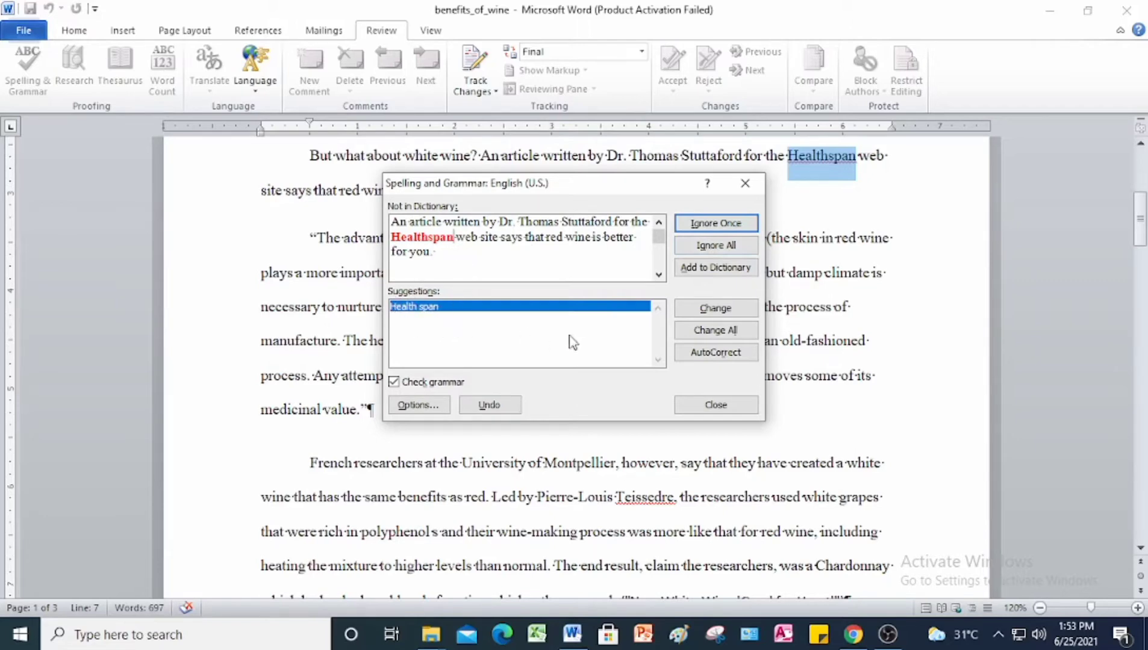
pyautogui.click(737, 246)
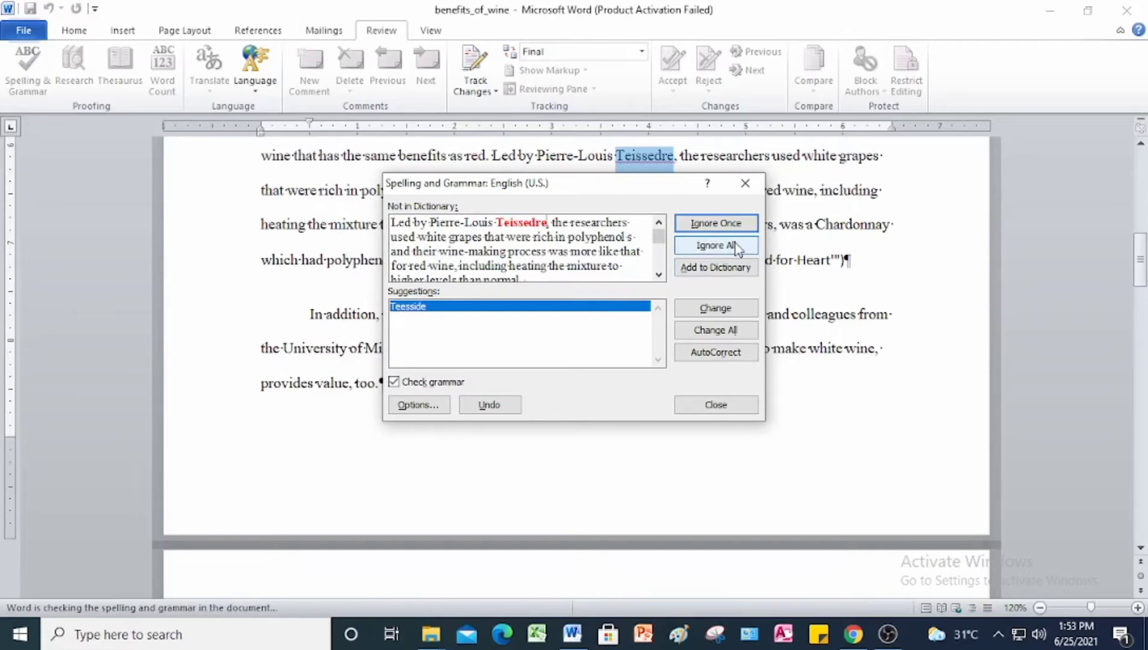
pyautogui.click(716, 245)
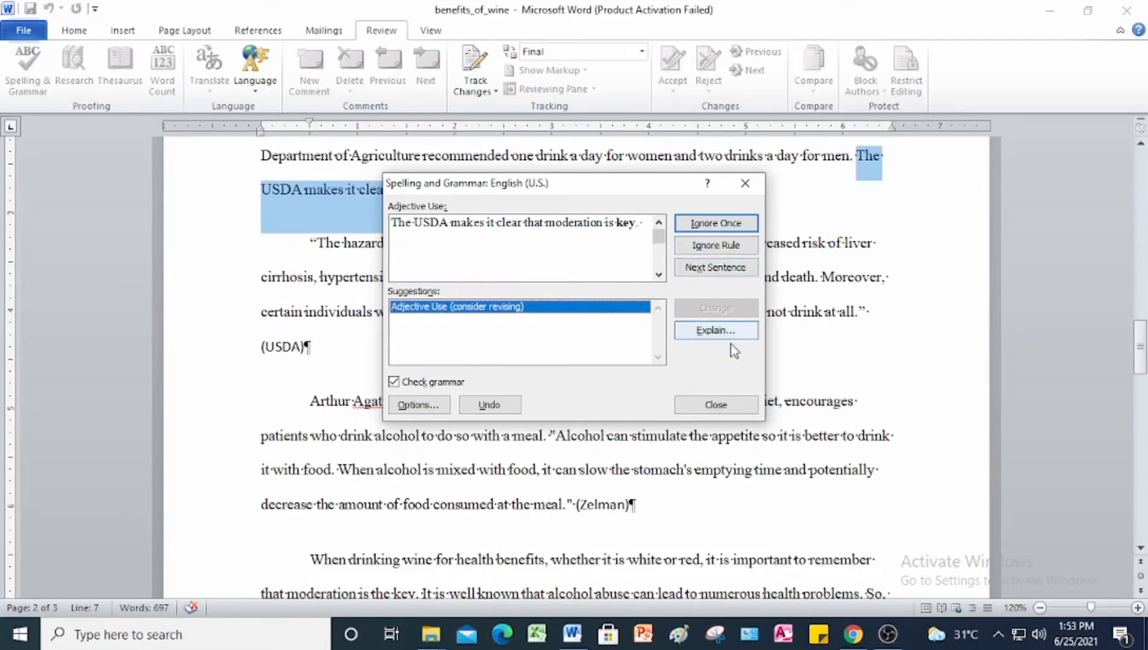
# - Ignore the rules flagged for the USDA sentence and "cancers", ignore all occurrences of the cardiologist's surname, and close the finished check
pyautogui.click(734, 252)
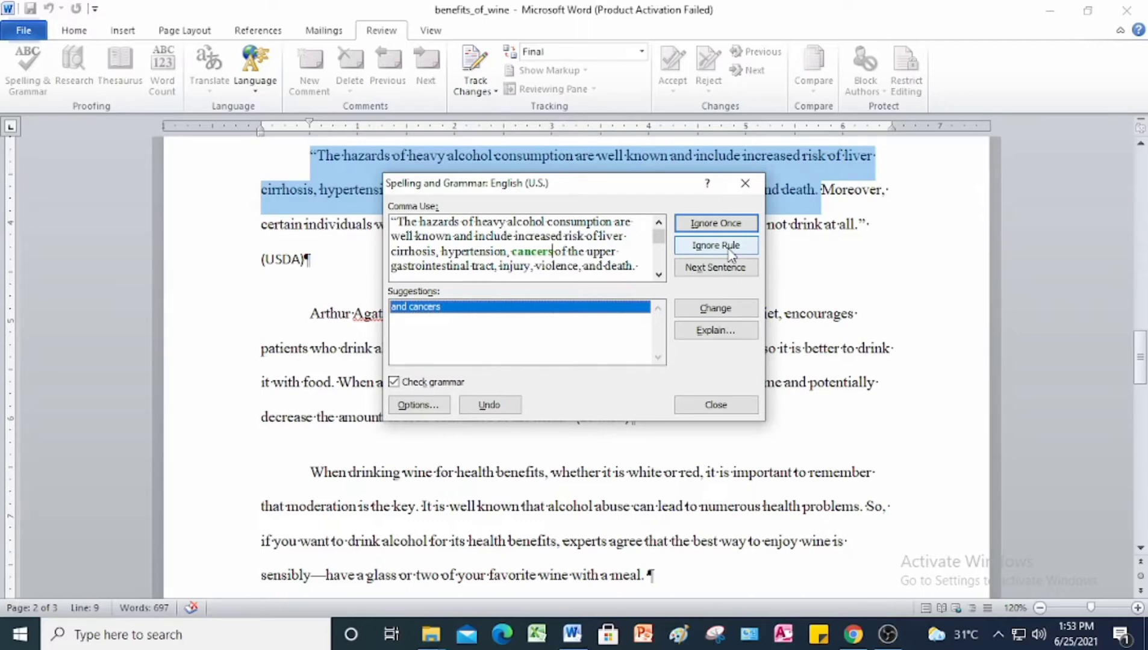
pyautogui.click(730, 251)
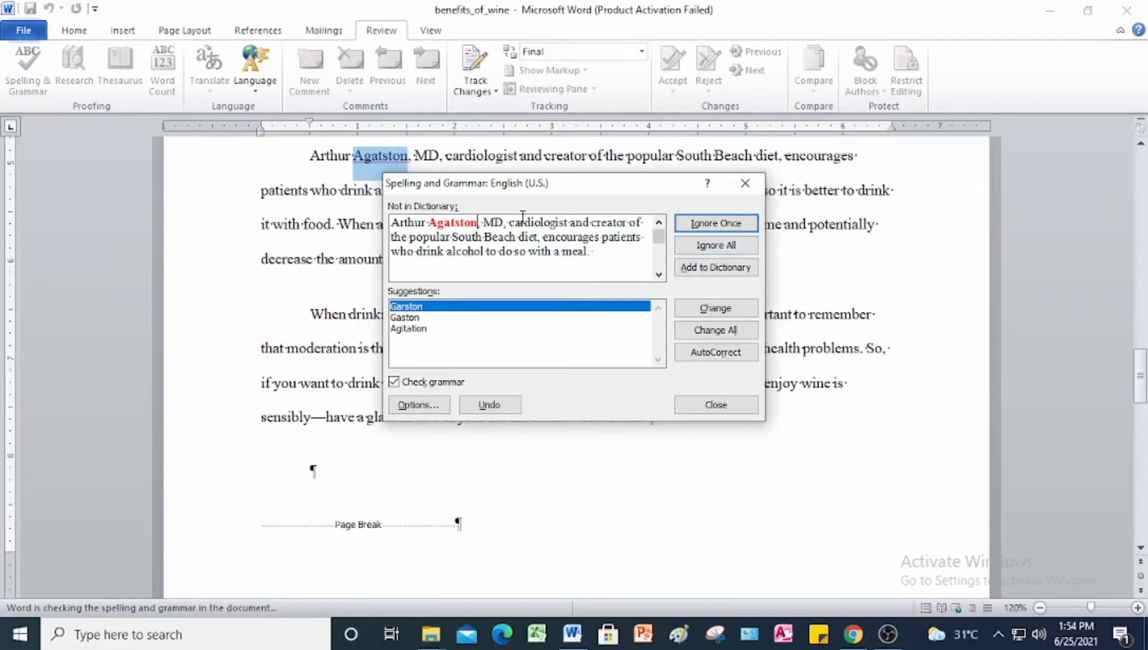
pyautogui.click(735, 246)
pyautogui.click(735, 247)
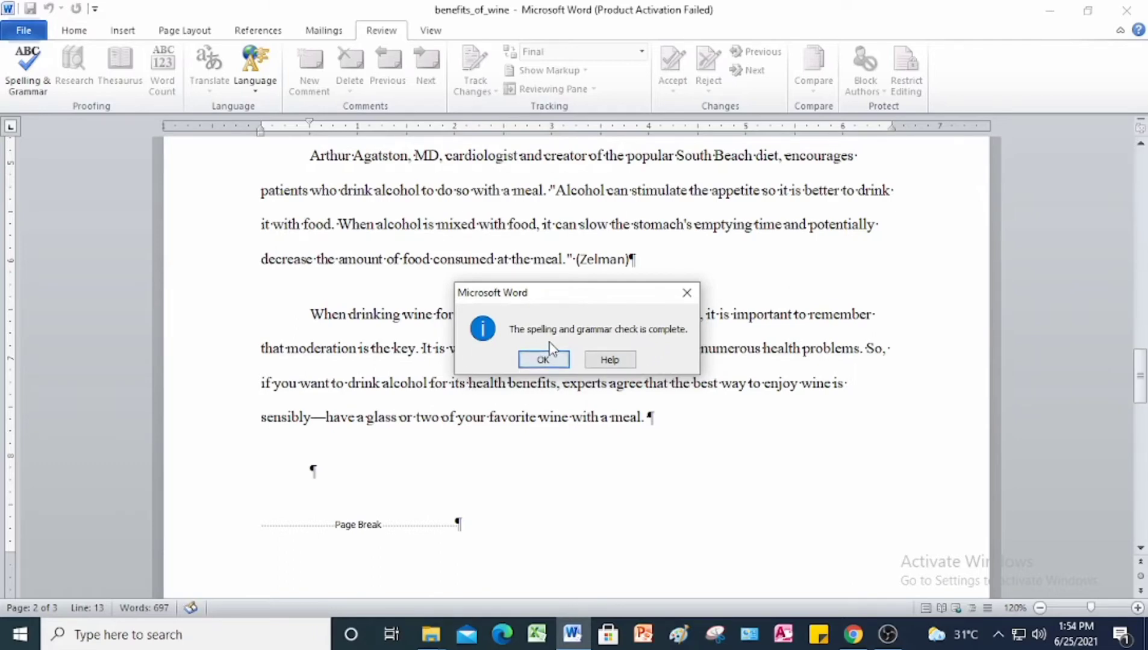
pyautogui.click(542, 360)
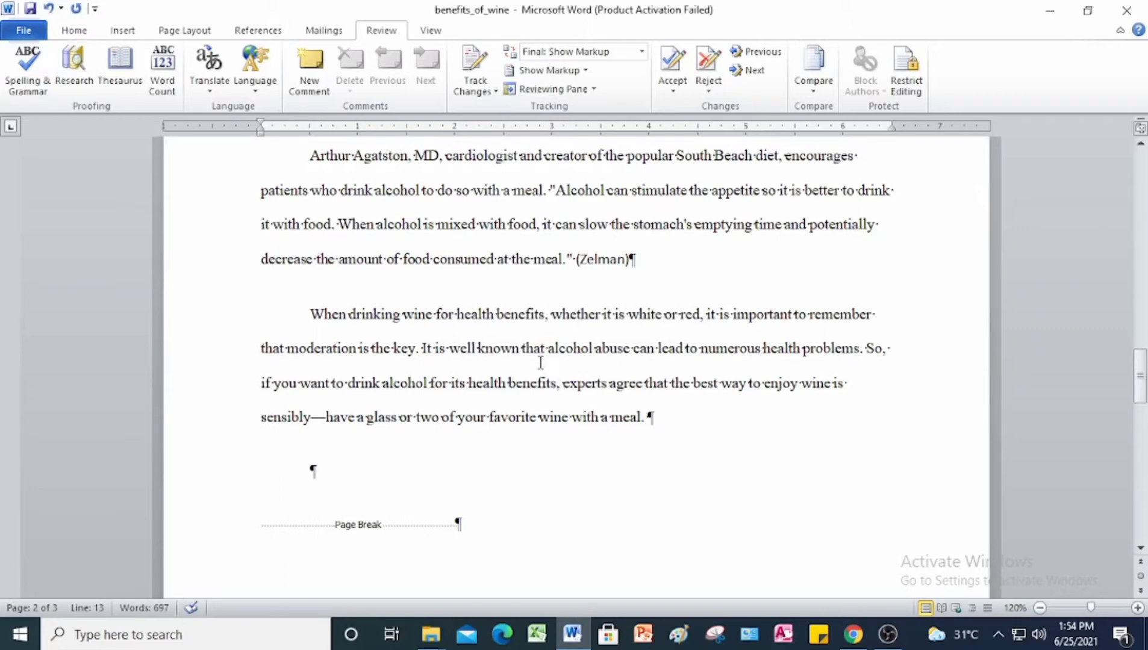
# - Start saving a copy of the document, creating and opening a new folder named Wordprocessing Project 9 in Documents
pyautogui.click(24, 31)
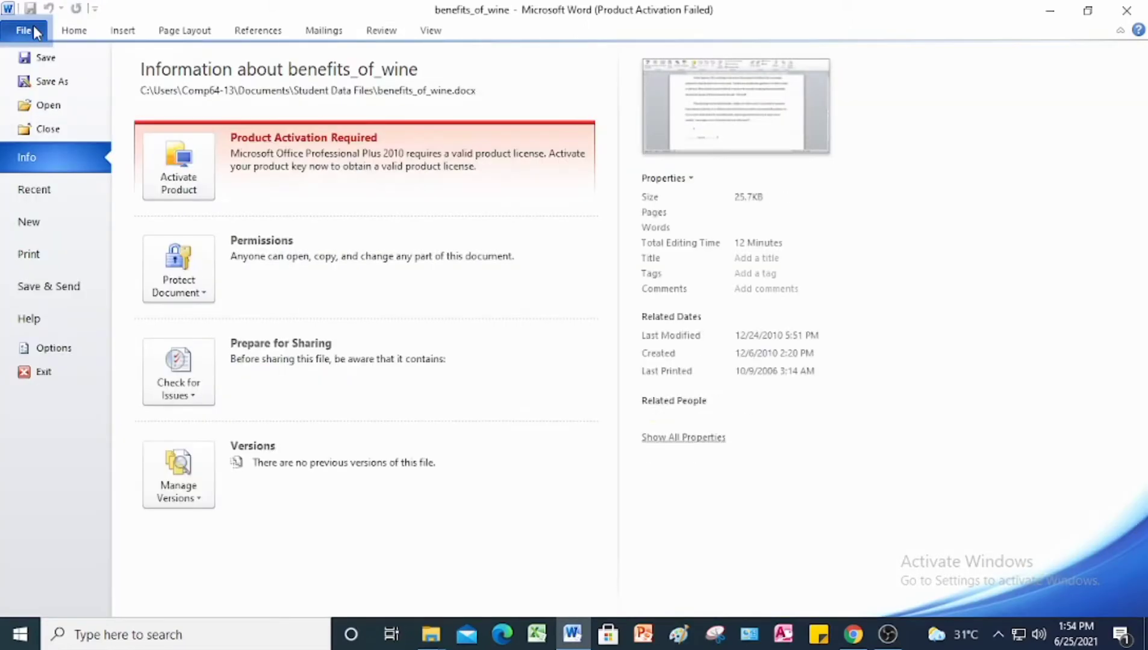
pyautogui.click(40, 82)
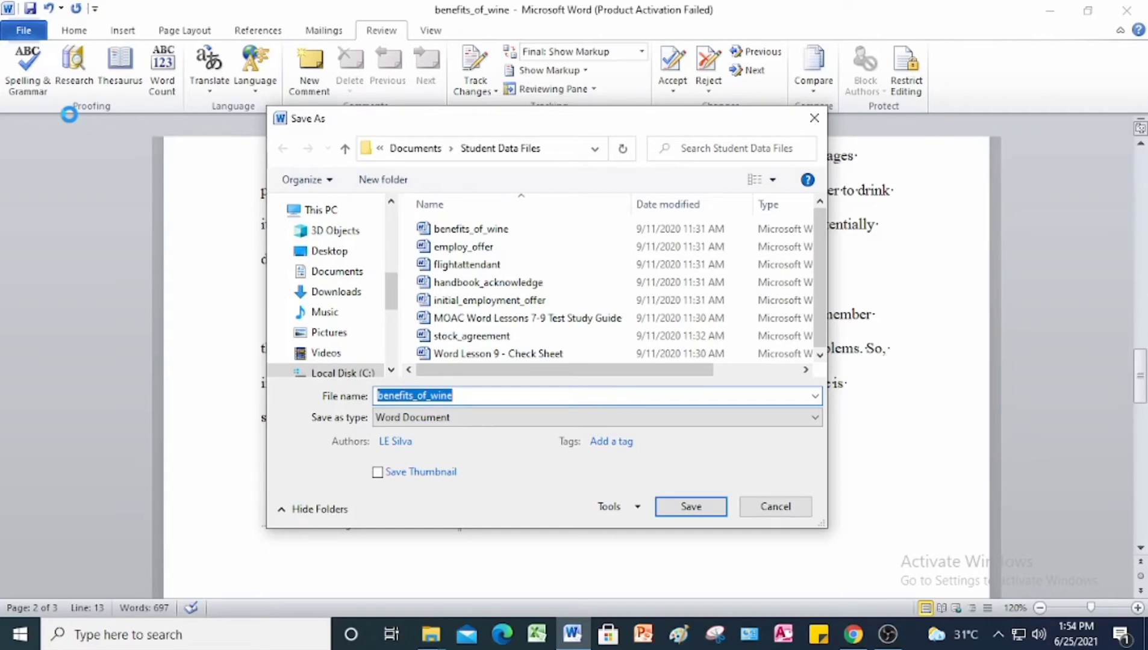
pyautogui.click(339, 274)
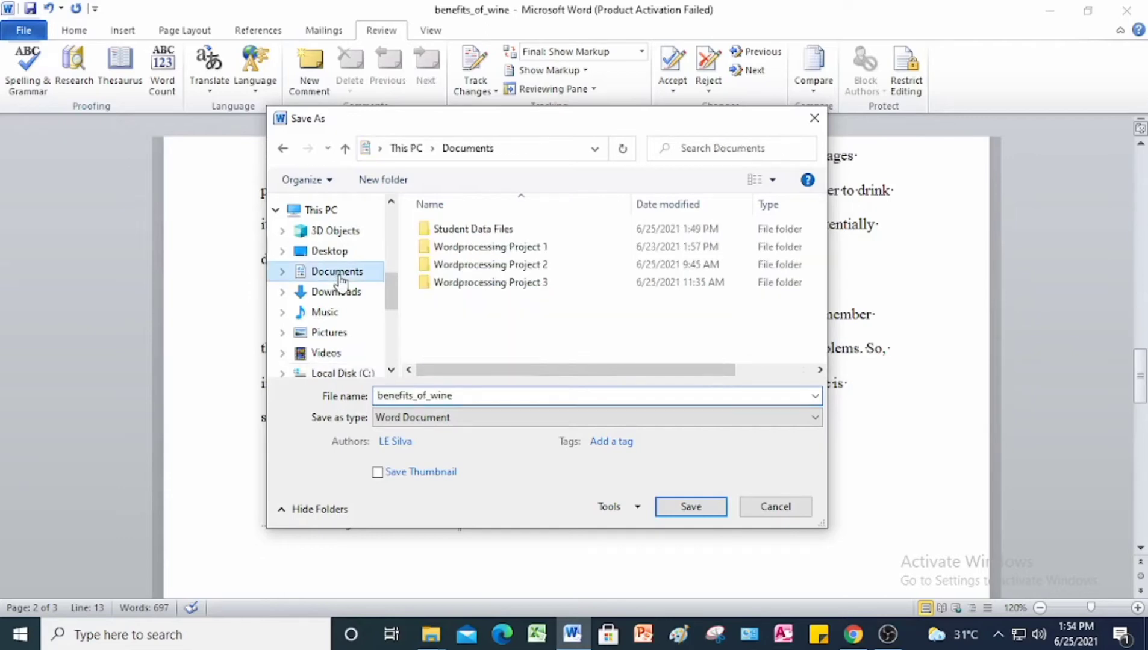
pyautogui.click(393, 188)
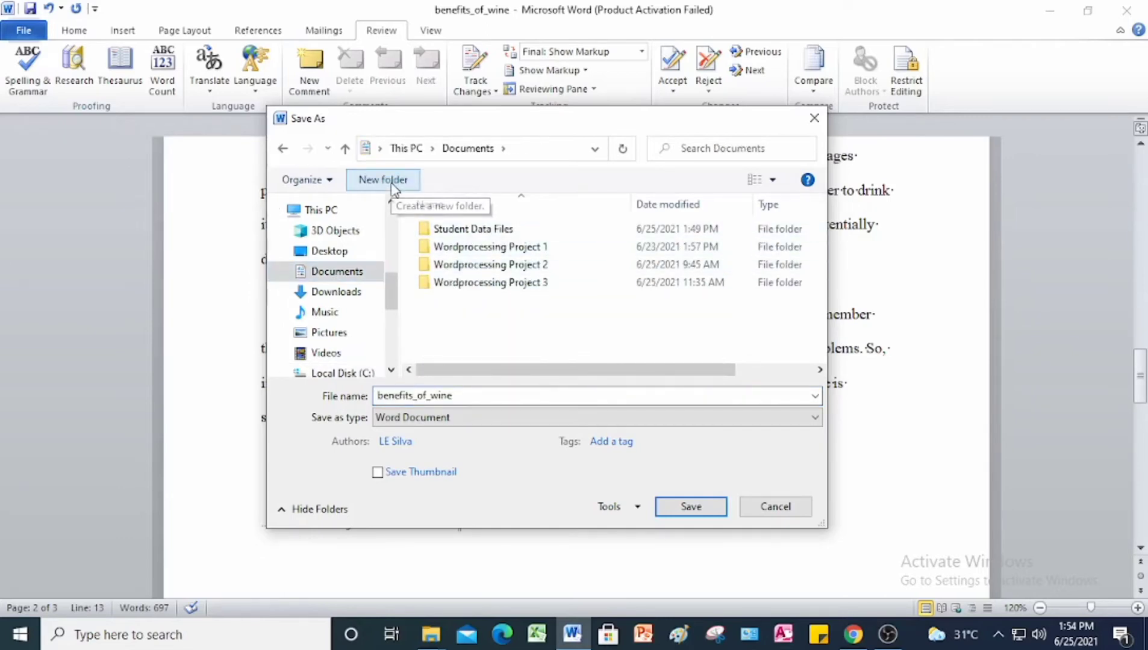
pyautogui.write('Wo')
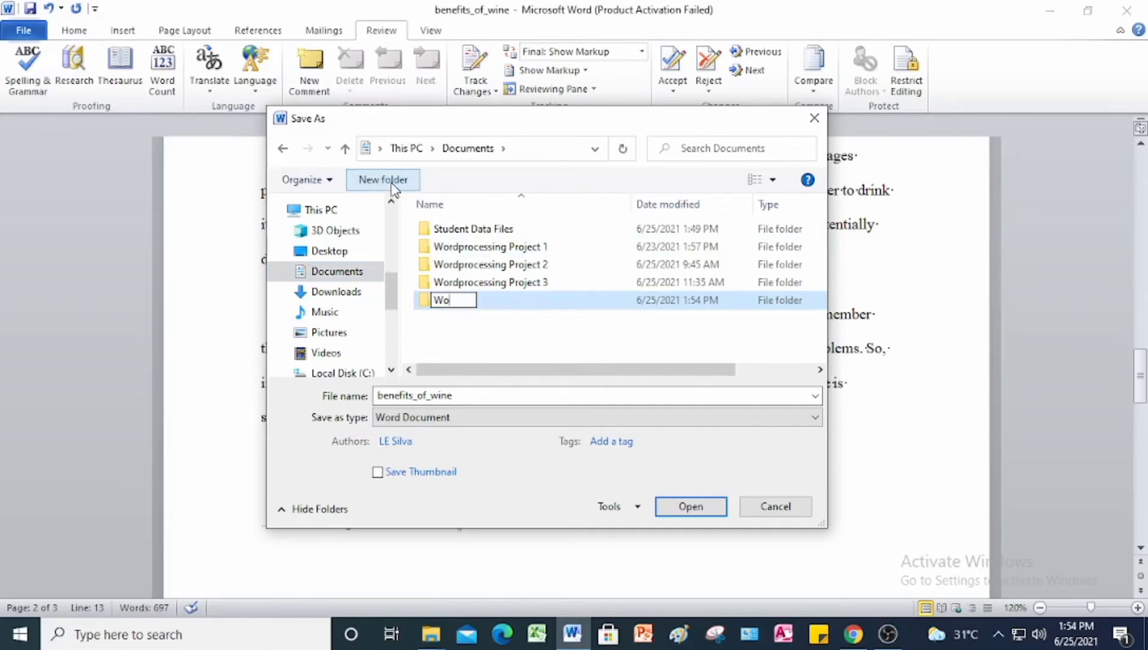
pyautogui.write('rdprocessing ')
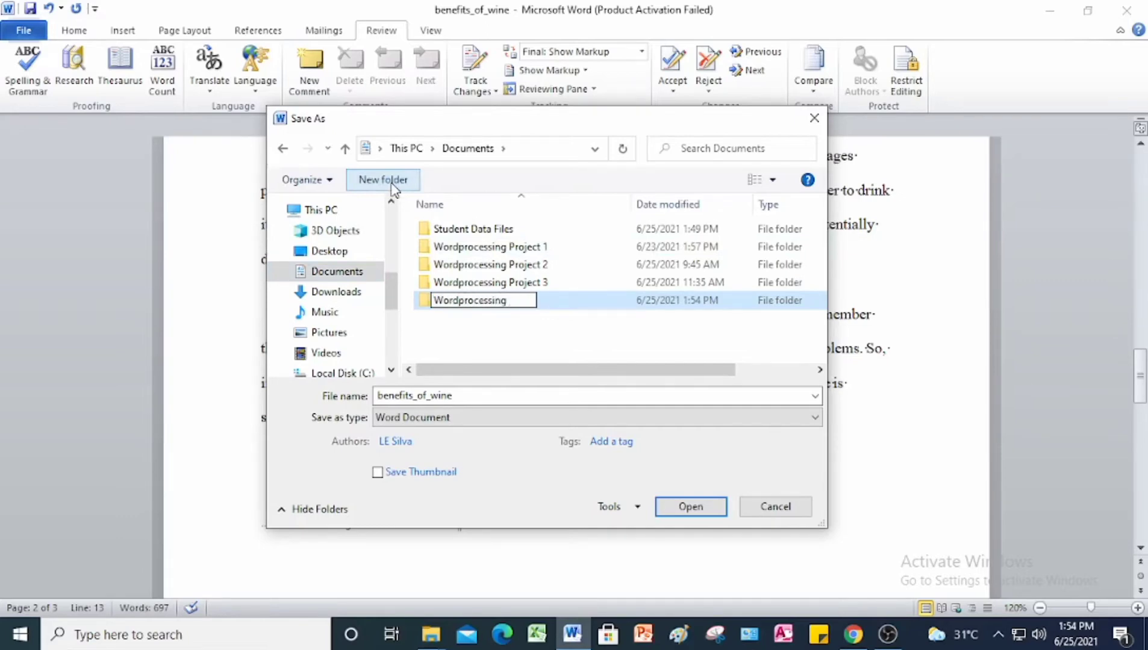
pyautogui.write('Project')
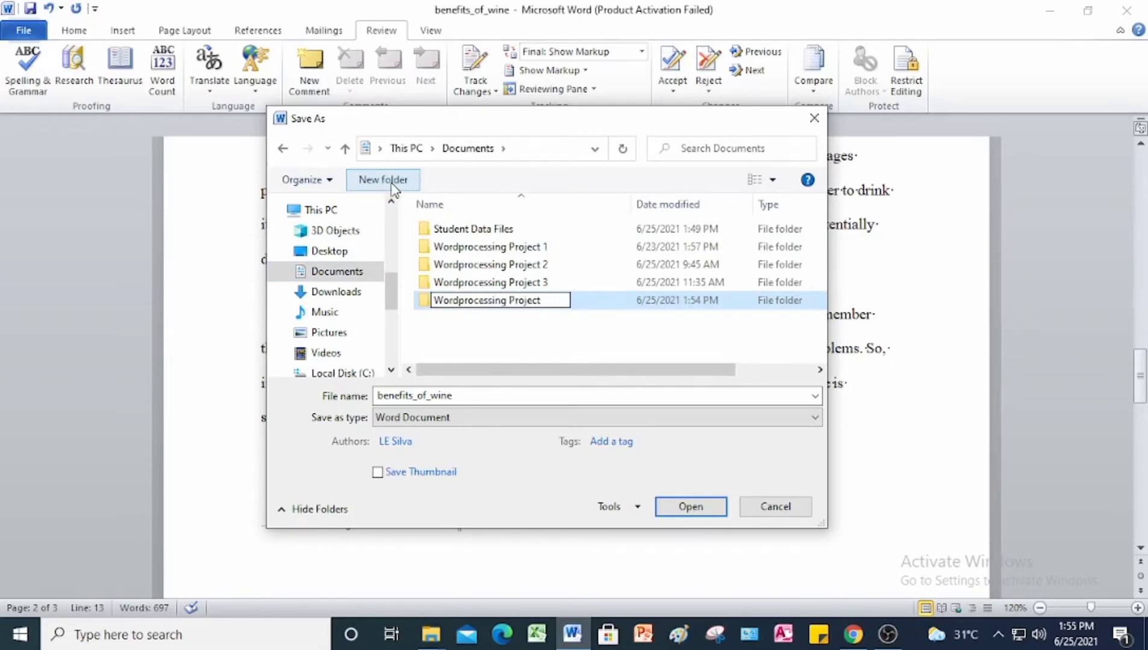
pyautogui.write(' 9')
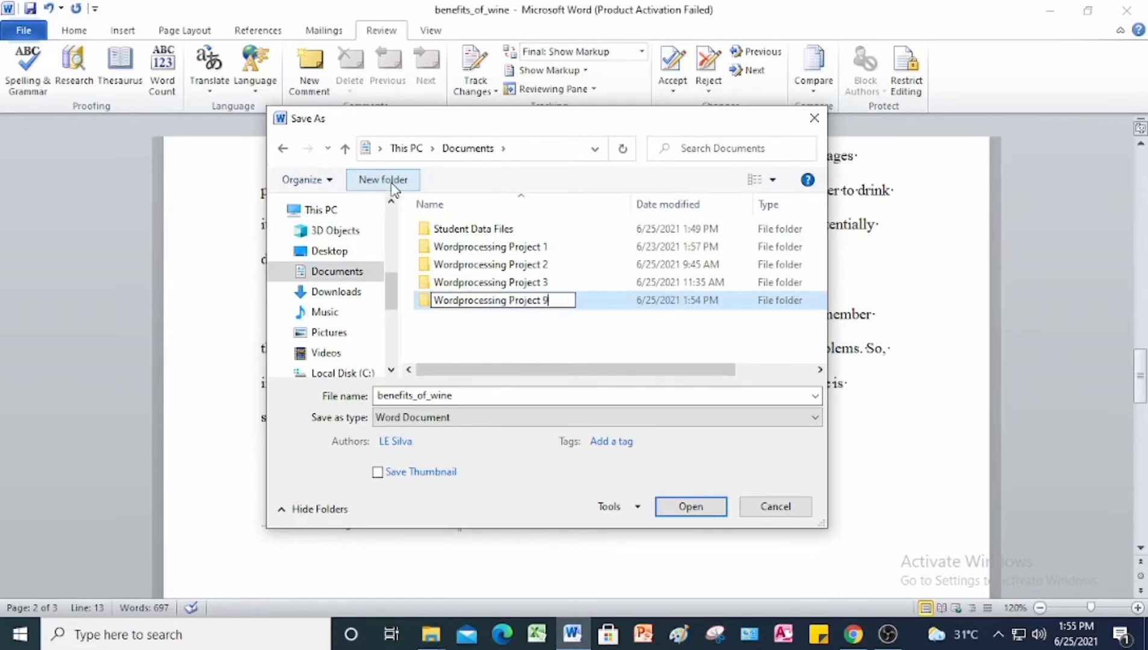
pyautogui.doubleClick(634, 304)
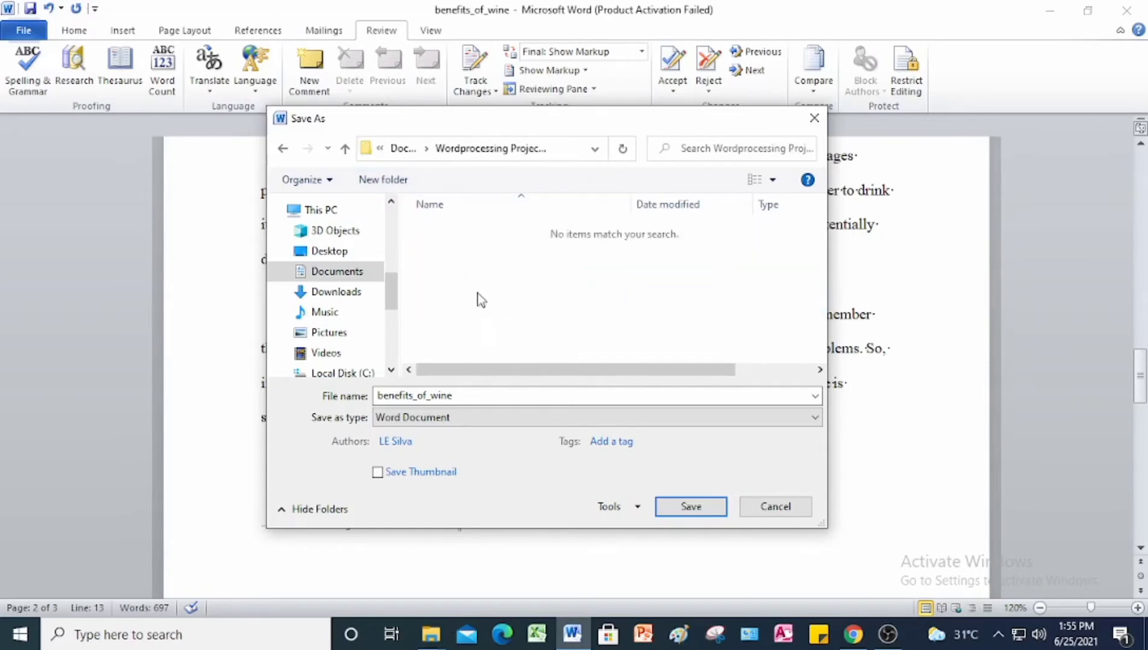
# - Save the copy in the Wordprocessing Project 9 folder under the file name benefits_of_wine_final
pyautogui.doubleClick(472, 398)
pyautogui.click(472, 398)
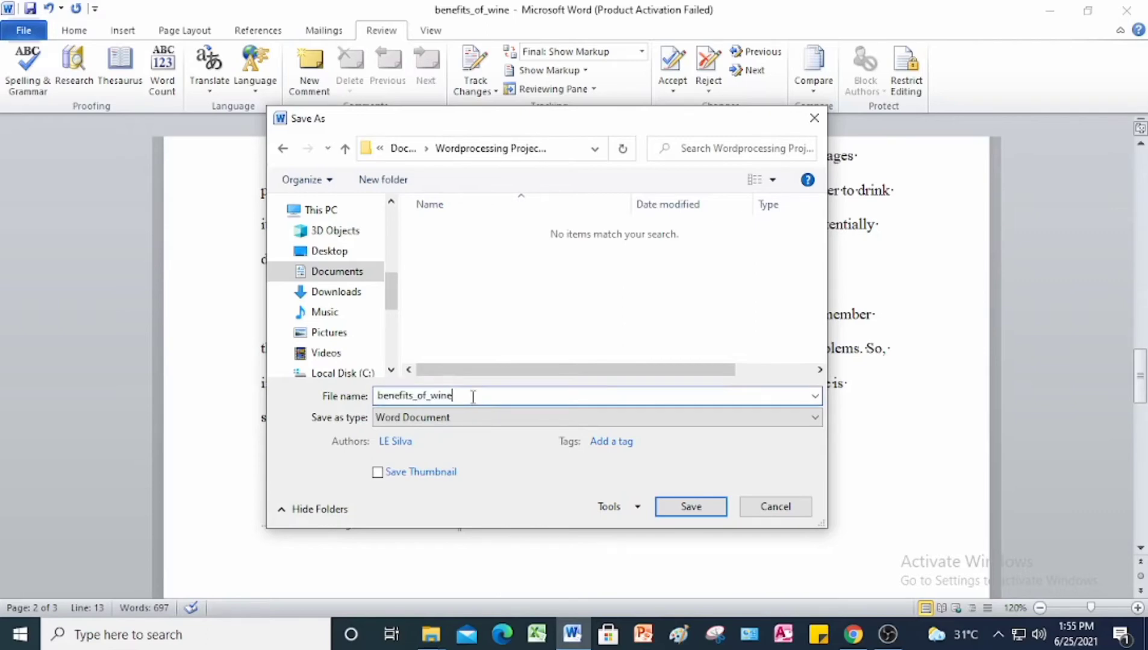
pyautogui.write('_final')
pyautogui.click(676, 509)
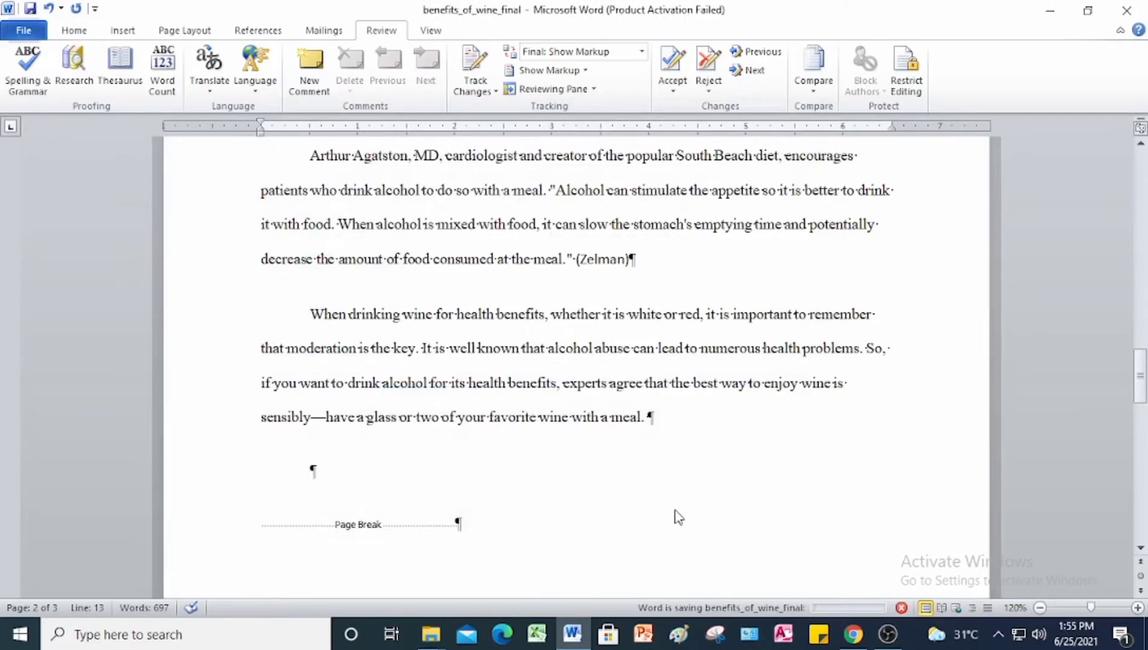
# - Hide the formatting marks in benefits_of_wine_final and close the document
pyautogui.scroll(1, 676, 510)
pyautogui.scroll(5, 677, 511)
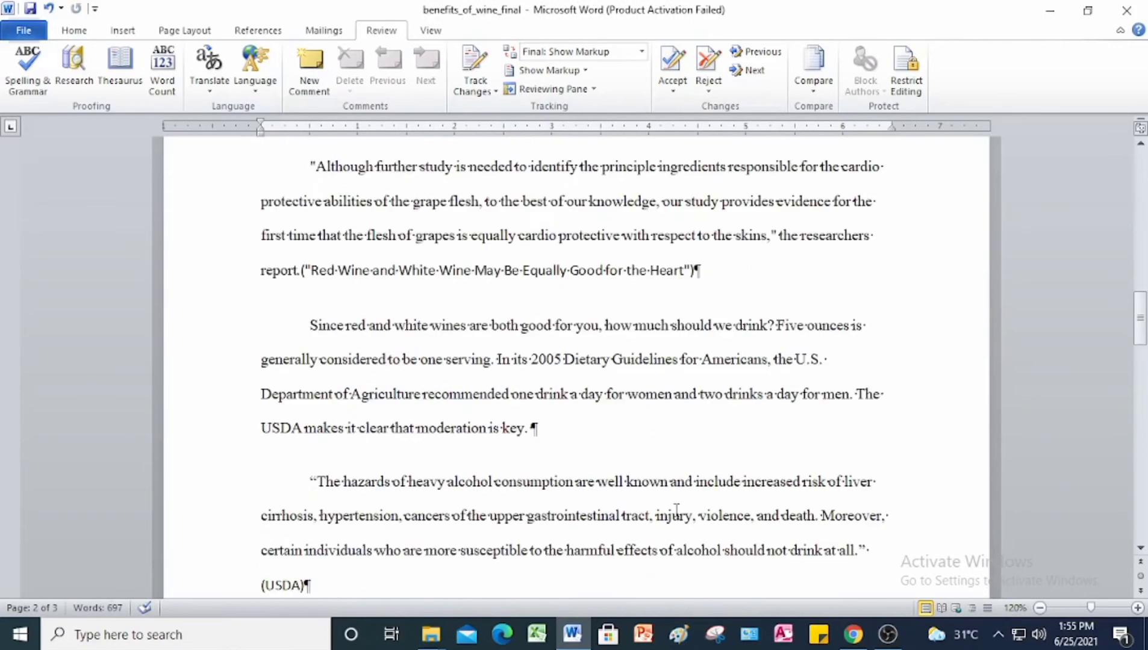
pyautogui.click(84, 41)
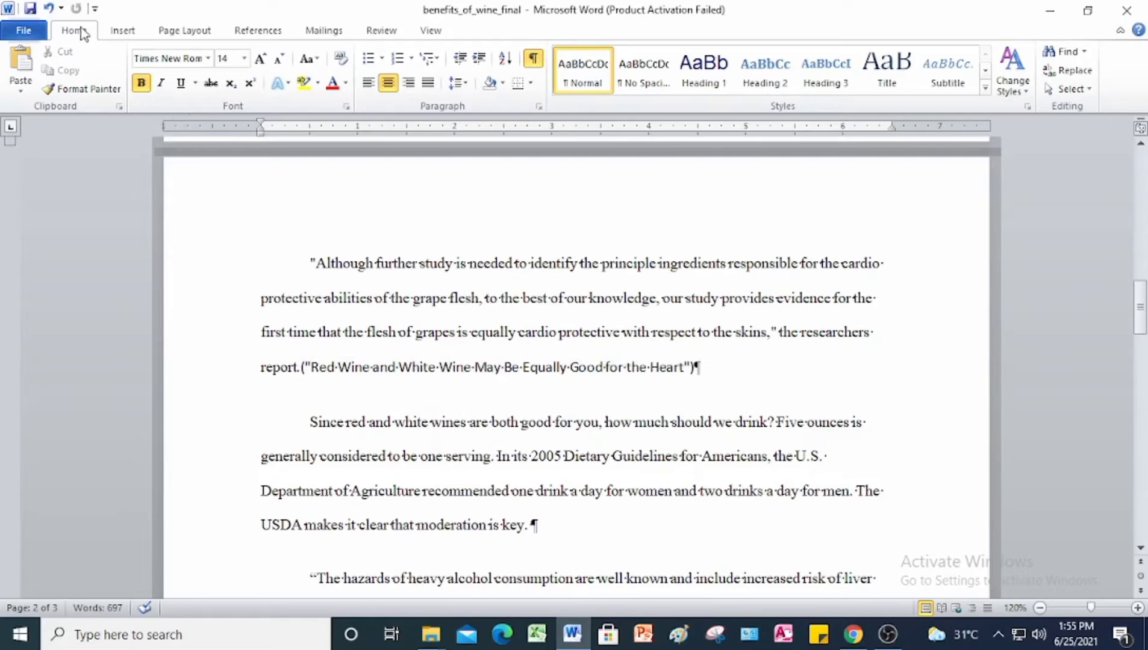
pyautogui.click(534, 59)
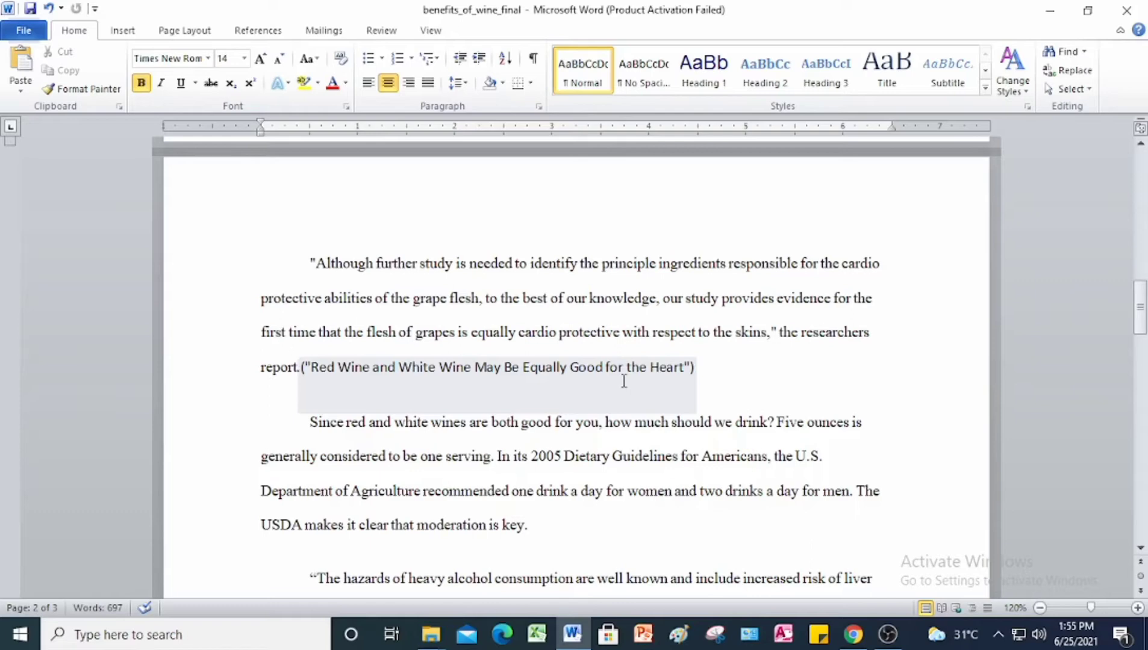
pyautogui.click(22, 33)
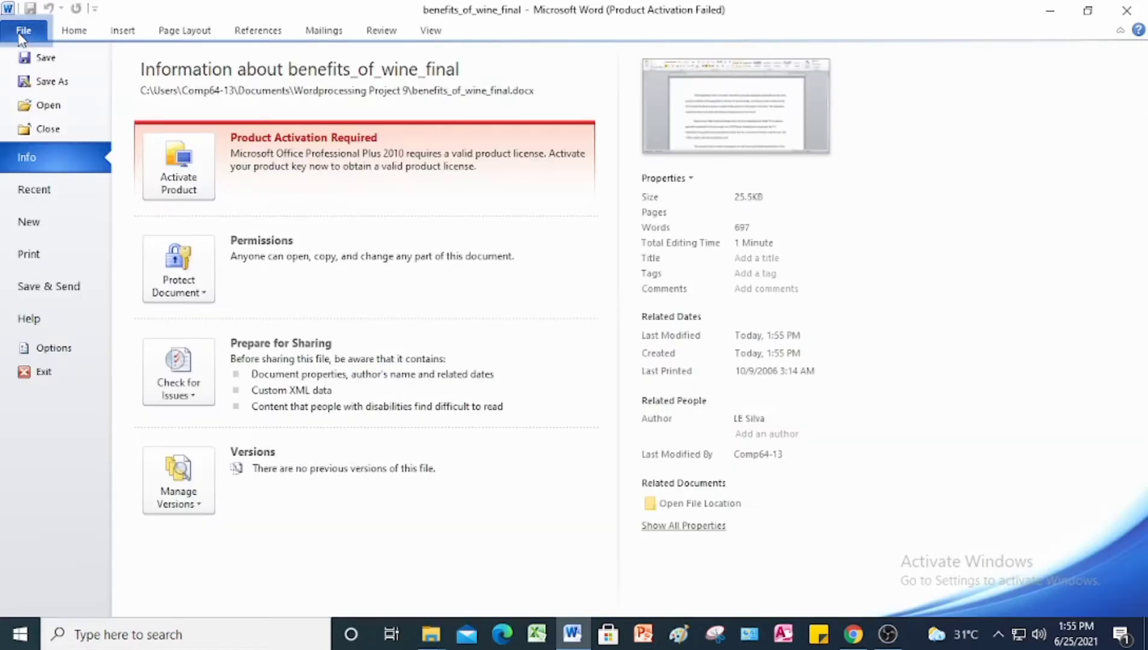
pyautogui.click(58, 130)
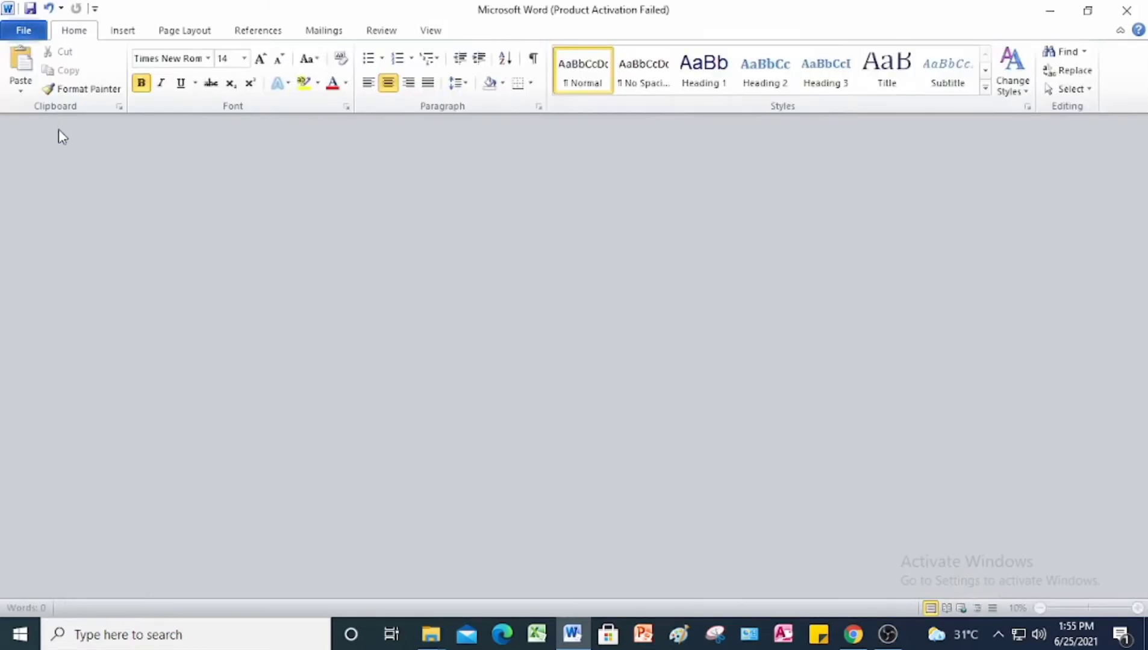
# - Switch to Chrome and read the Project 9-2 Books and Beyond Handbook instructions in #Project 9.pdf
pyautogui.click(849, 642)
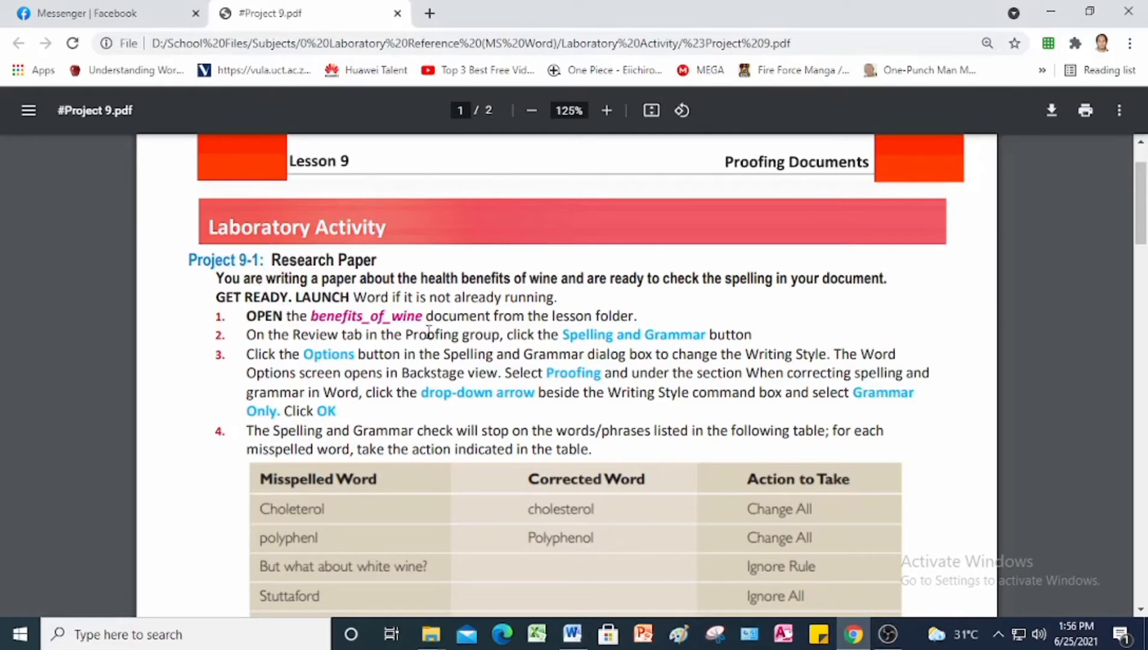
pyautogui.scroll(-8, 429, 332)
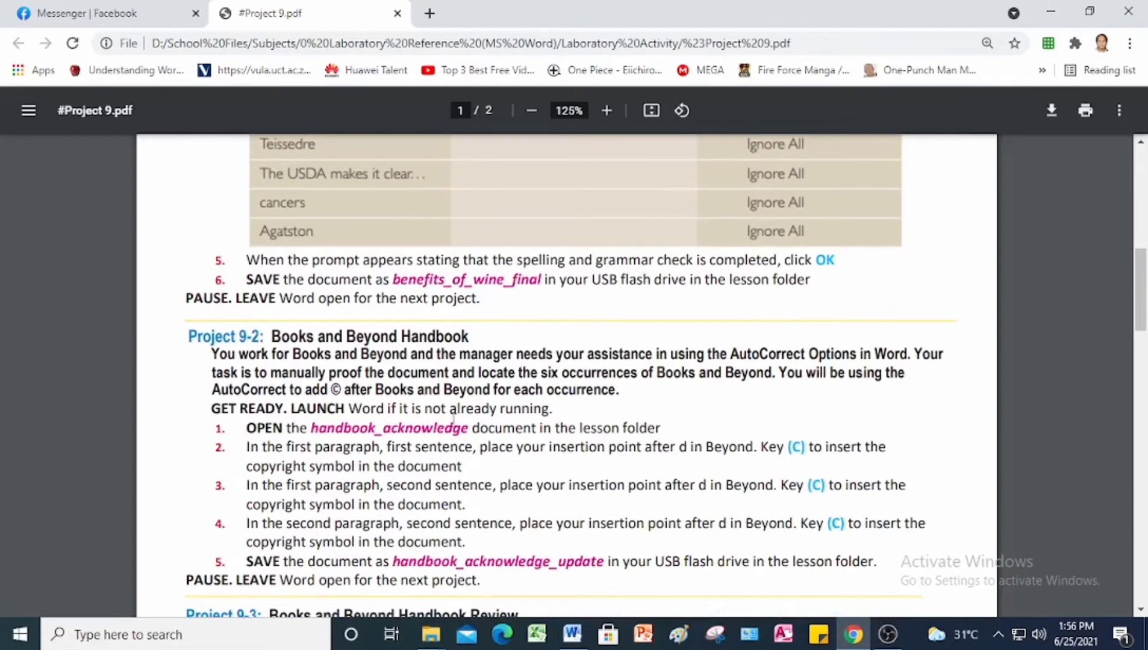
pyautogui.scroll(-1, 453, 421)
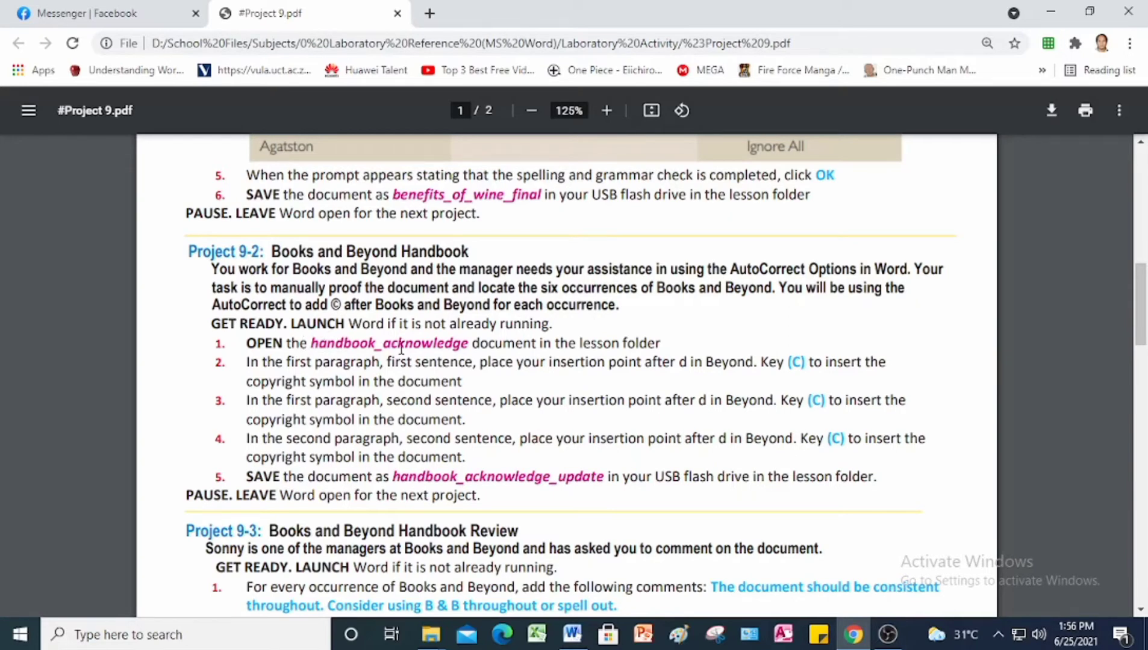
# - Switch back to Word, open handbook_acknowledge from the Student Data Files folder, and enable editing
pyautogui.click(572, 634)
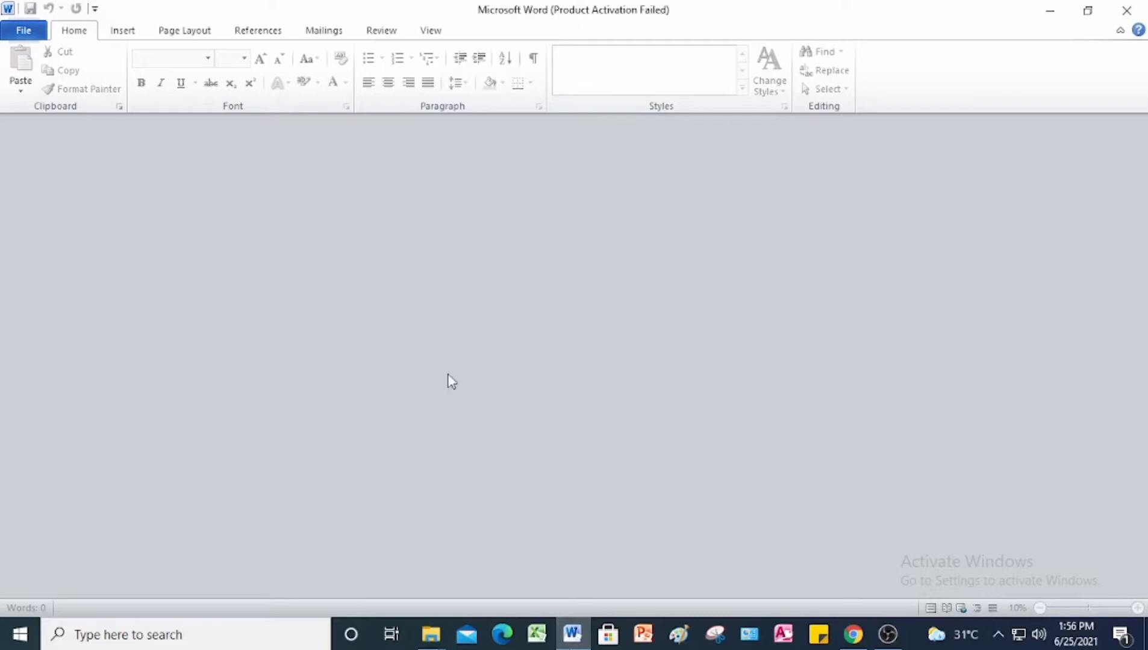
pyautogui.click(25, 33)
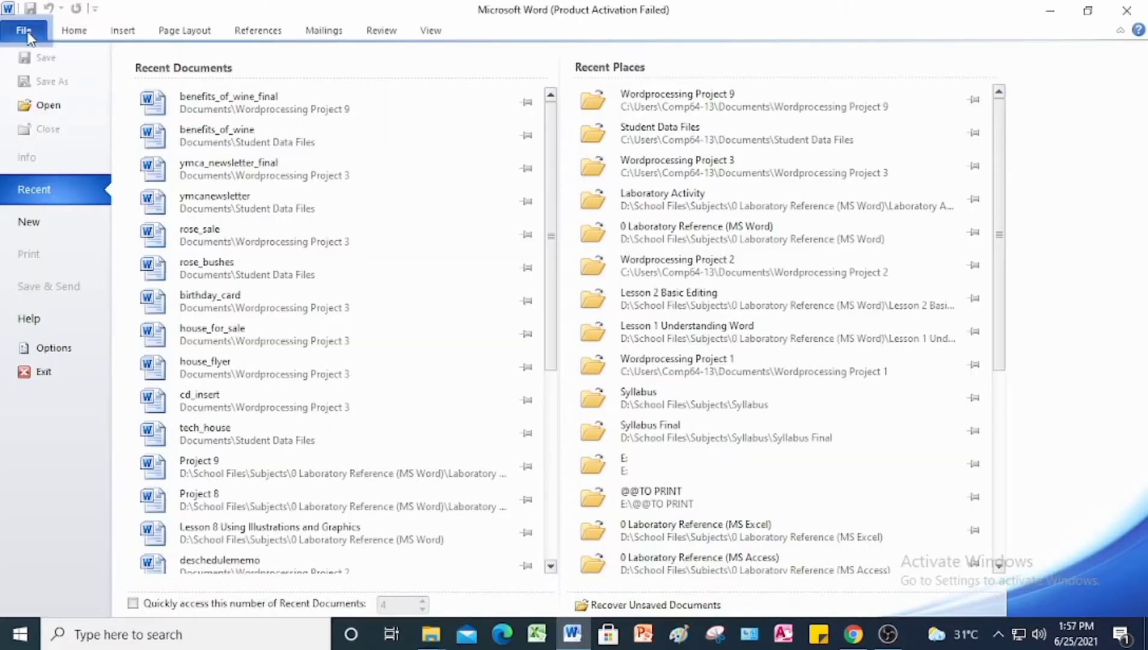
pyautogui.click(51, 106)
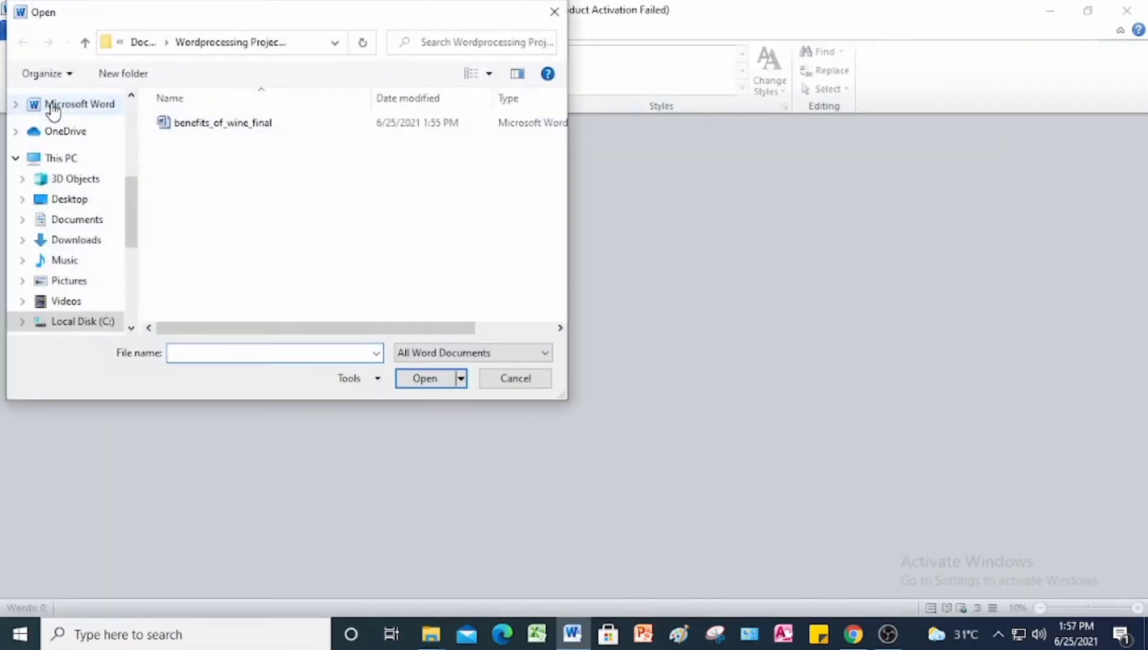
pyautogui.scroll(3, 69, 180)
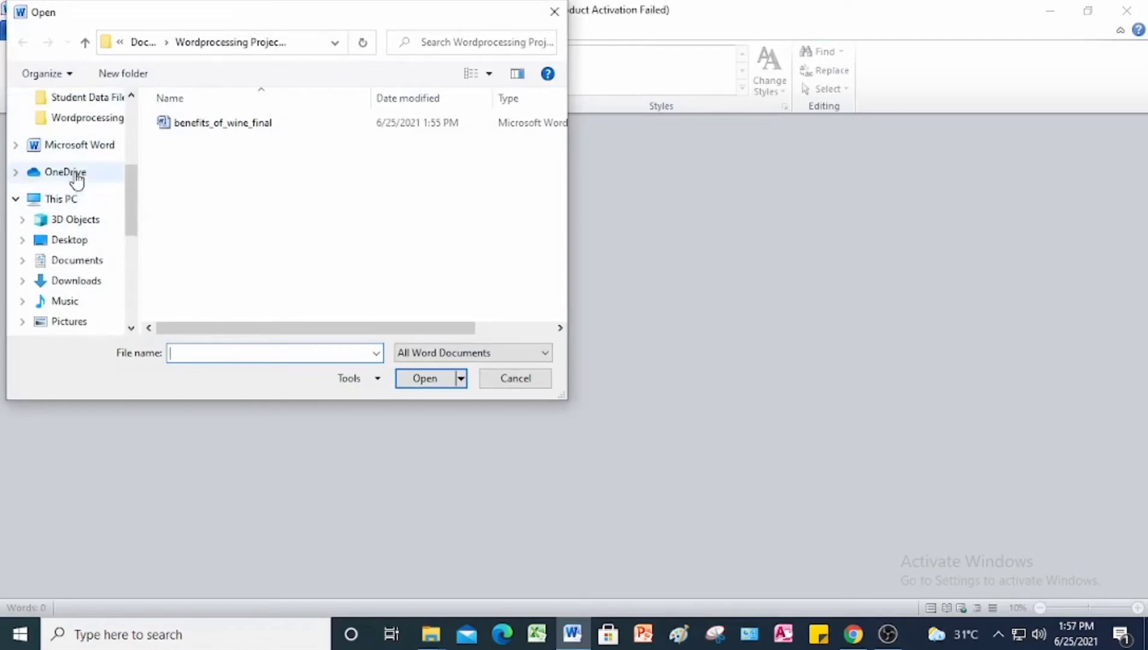
pyautogui.scroll(1, 77, 179)
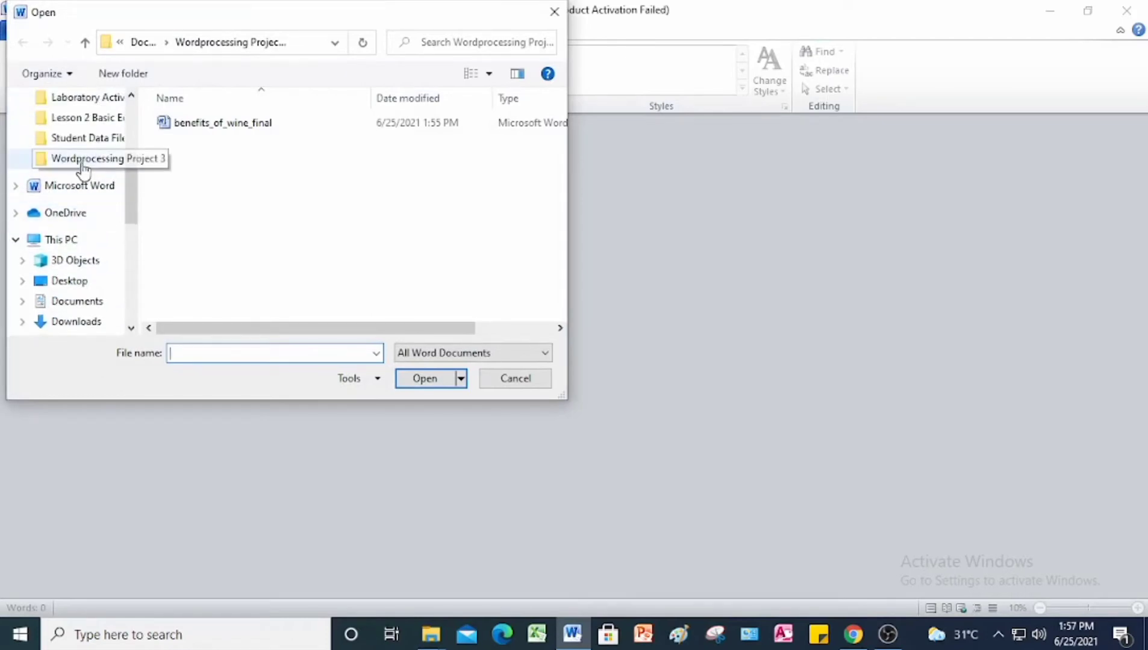
pyautogui.click(87, 139)
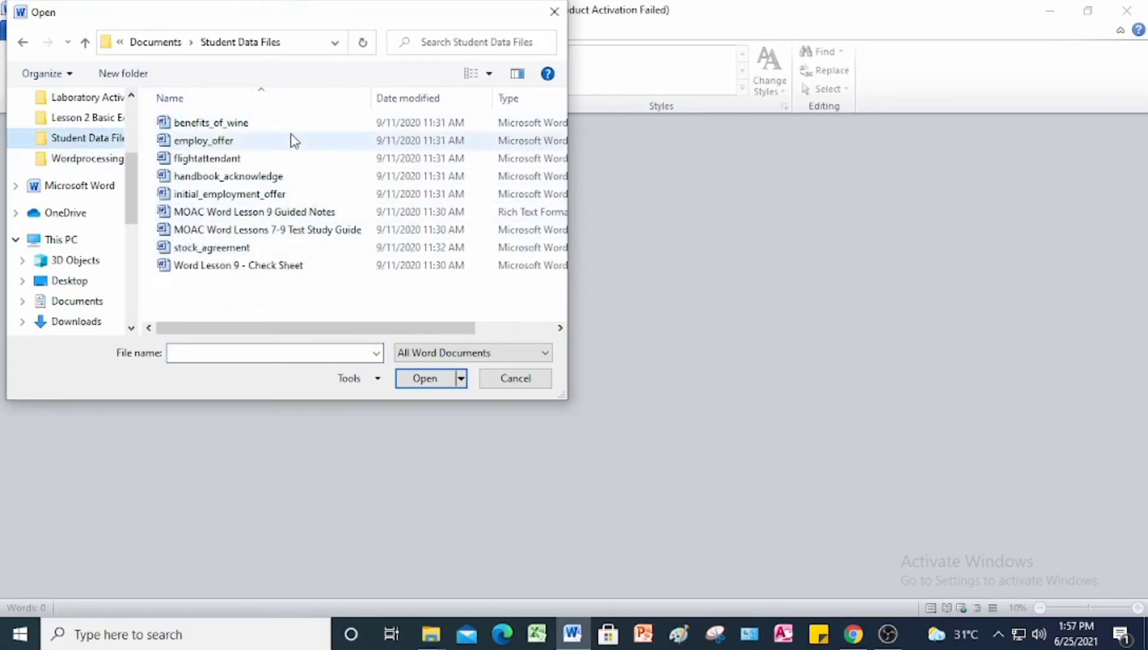
pyautogui.click(269, 177)
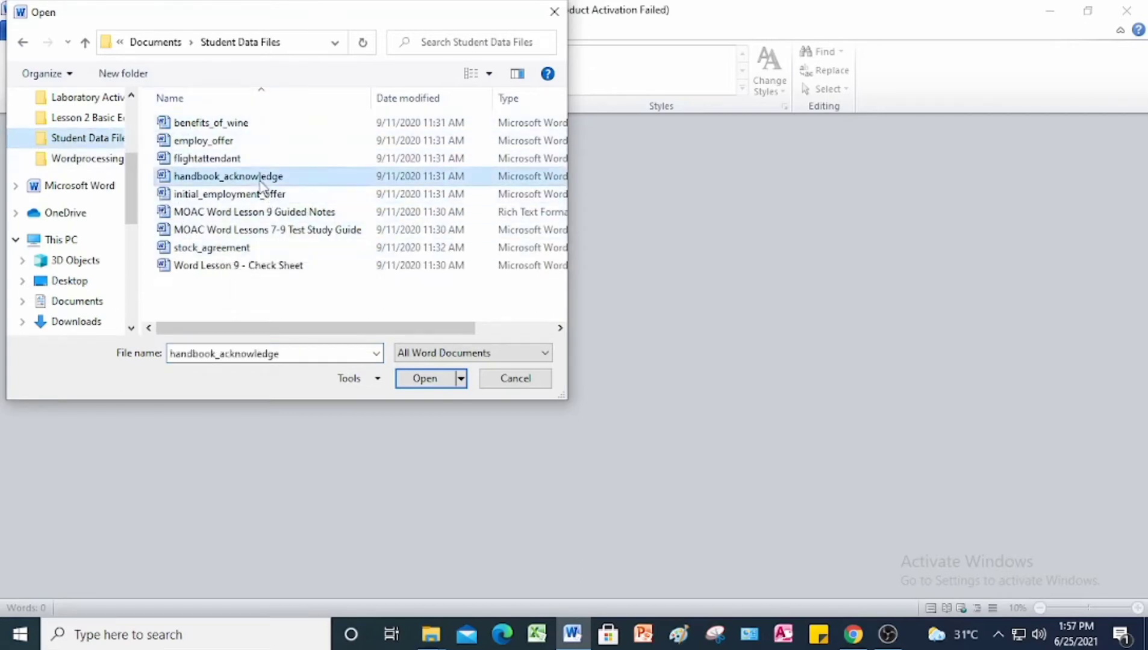
pyautogui.click(436, 382)
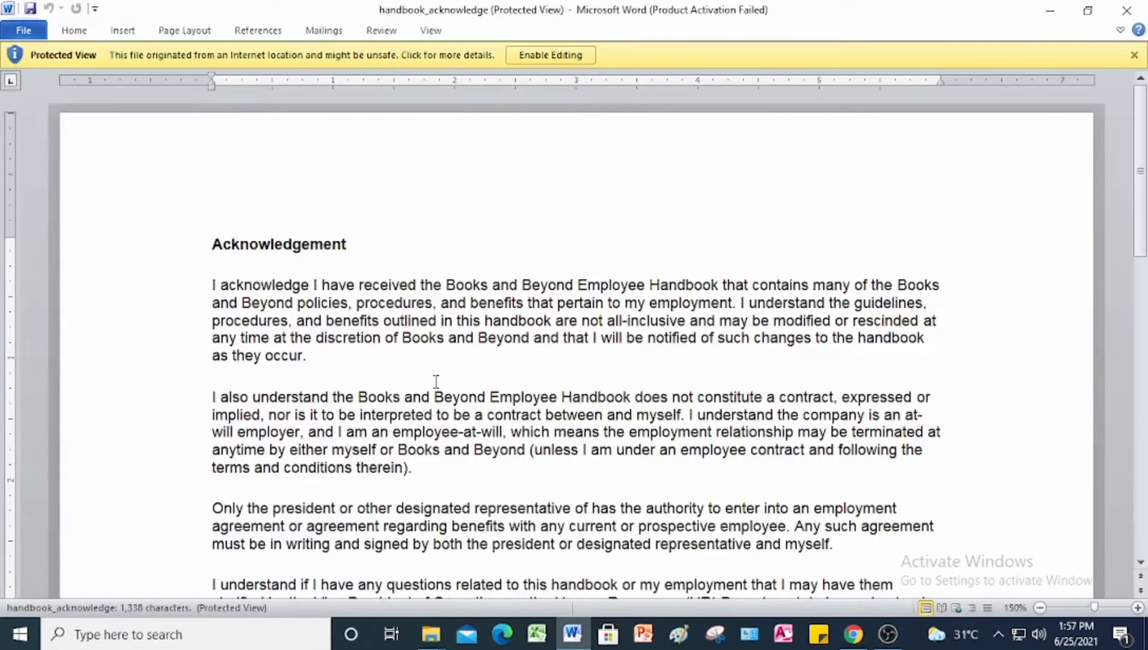
pyautogui.click(565, 59)
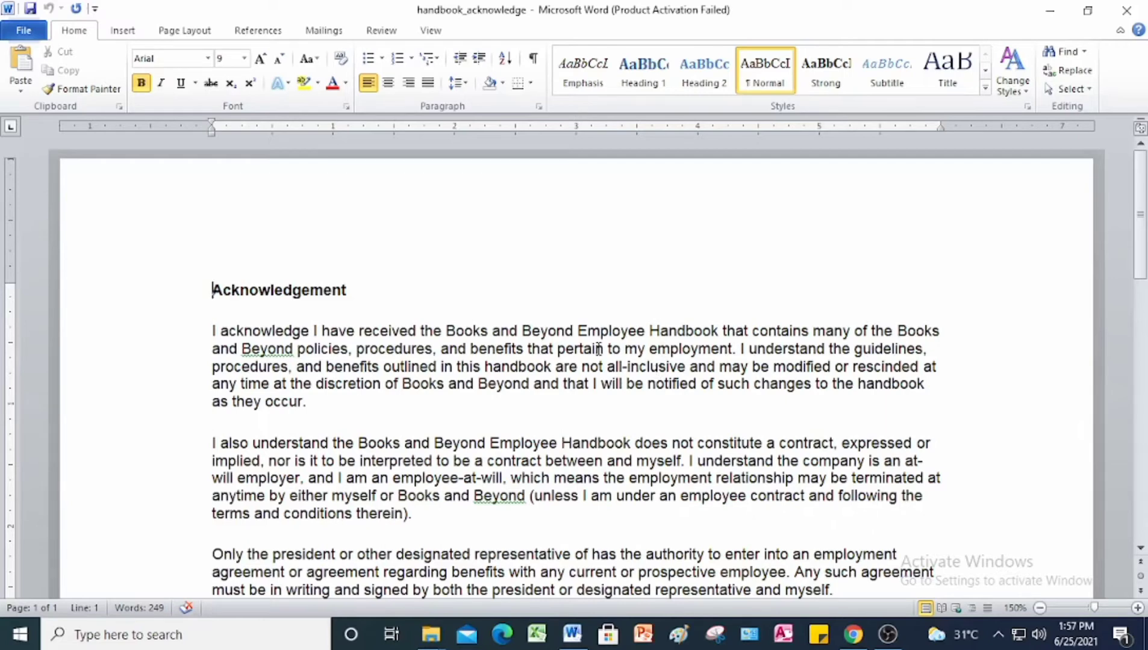
# - Insert a copyright symbol with (C) directly after "Books and Beyond" before "Employee Handbook" in the first paragraph's first sentence
pyautogui.click(575, 331)
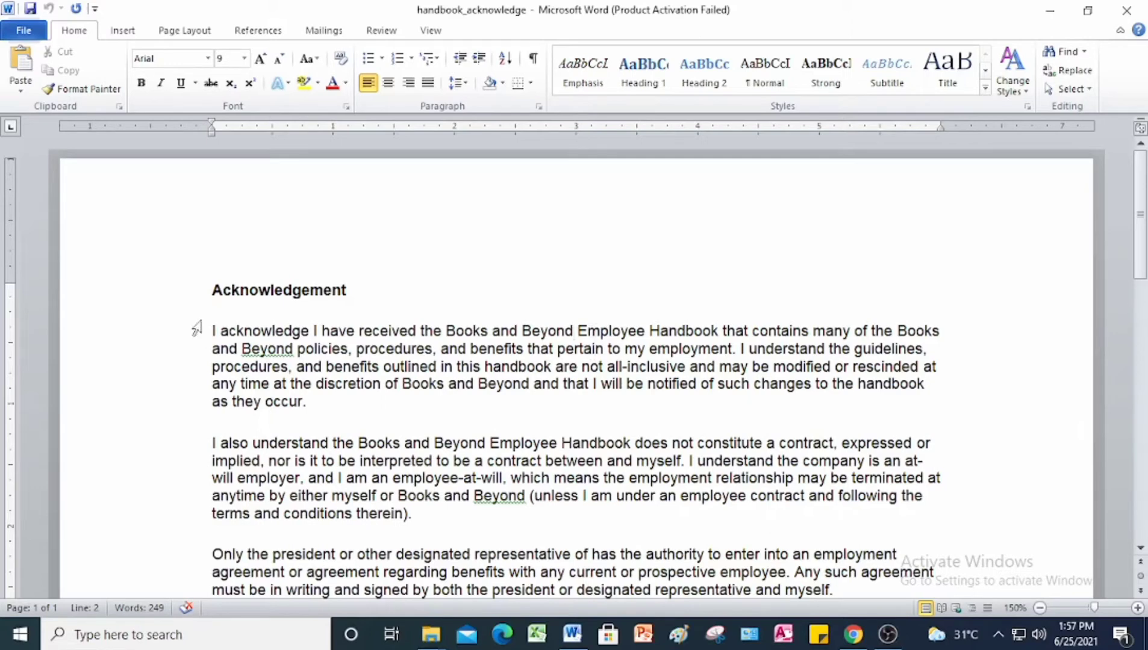
pyautogui.moveTo(178, 334); pyautogui.dragTo(192, 401)
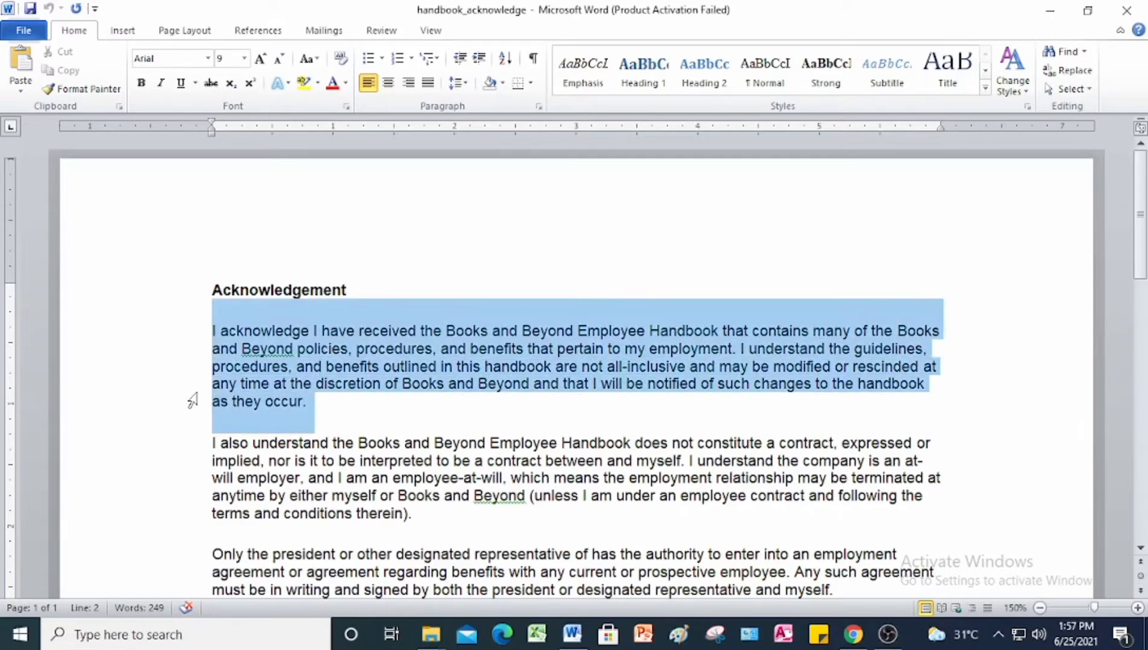
pyautogui.click(164, 336)
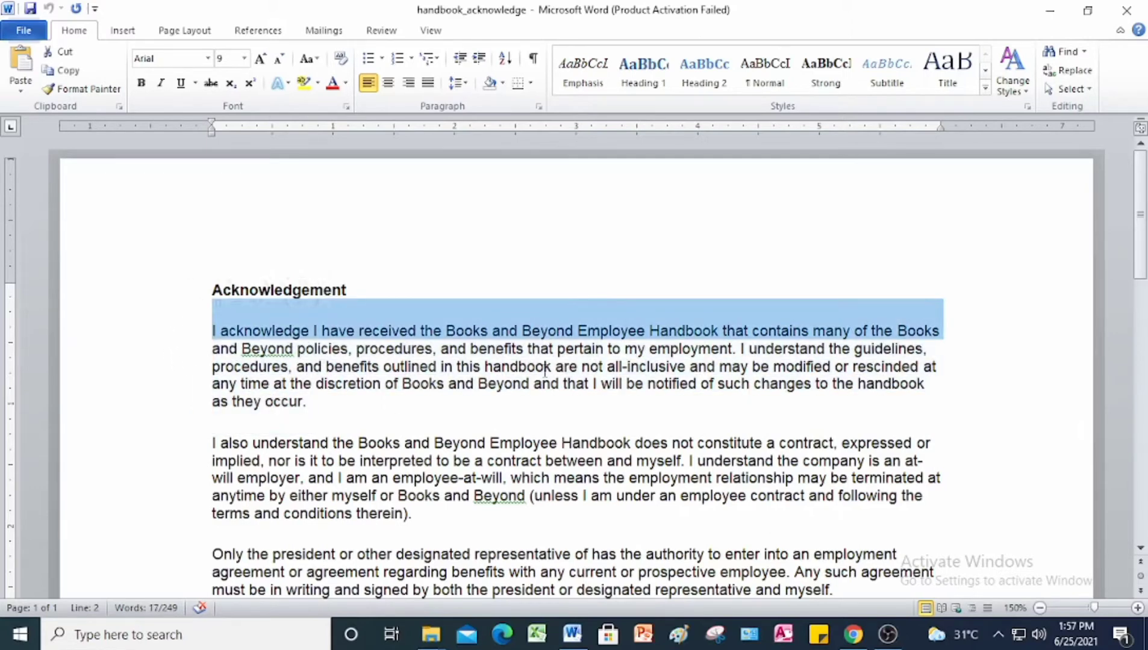
pyautogui.click(573, 331)
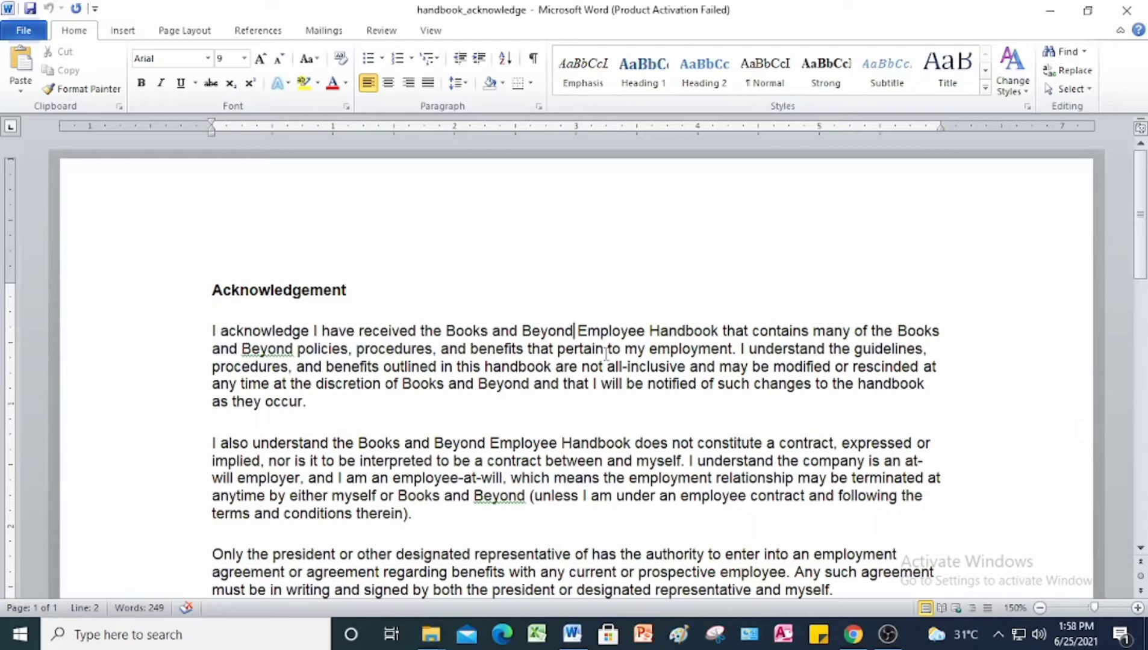
pyautogui.click(576, 331)
pyautogui.write('(')
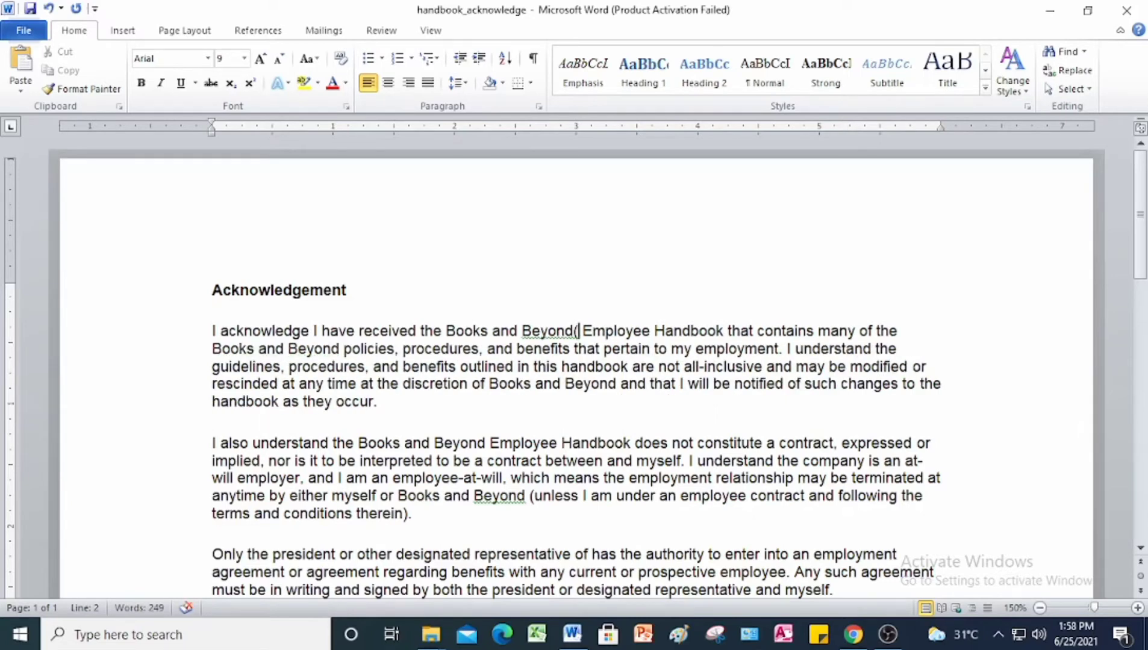
pyautogui.write('C')
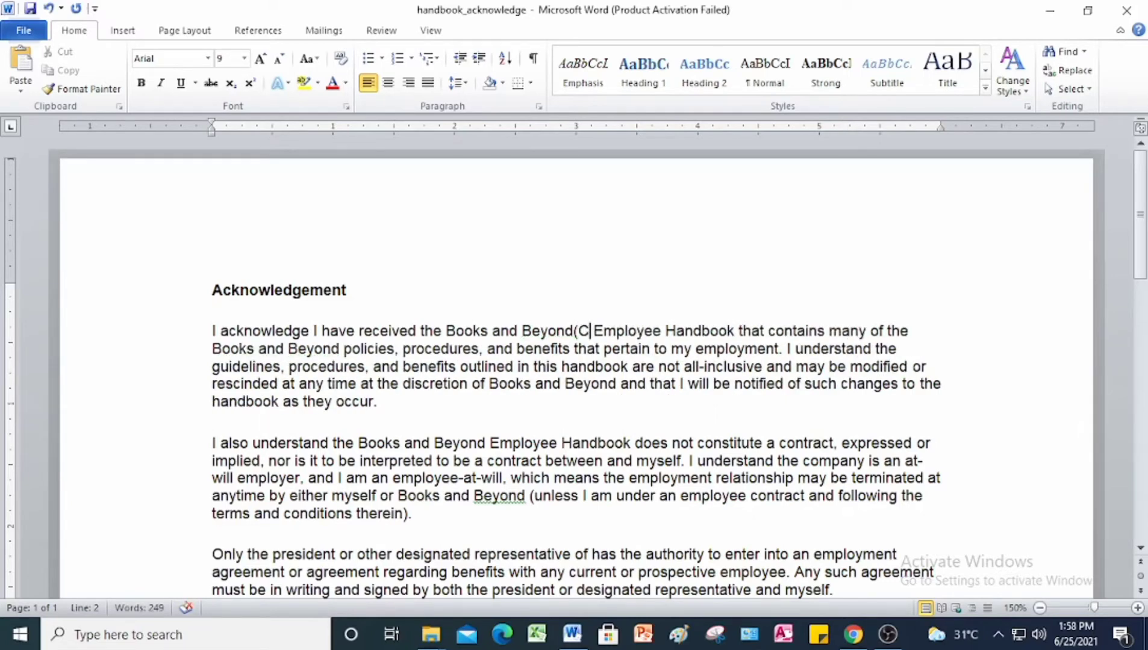
pyautogui.write(')')
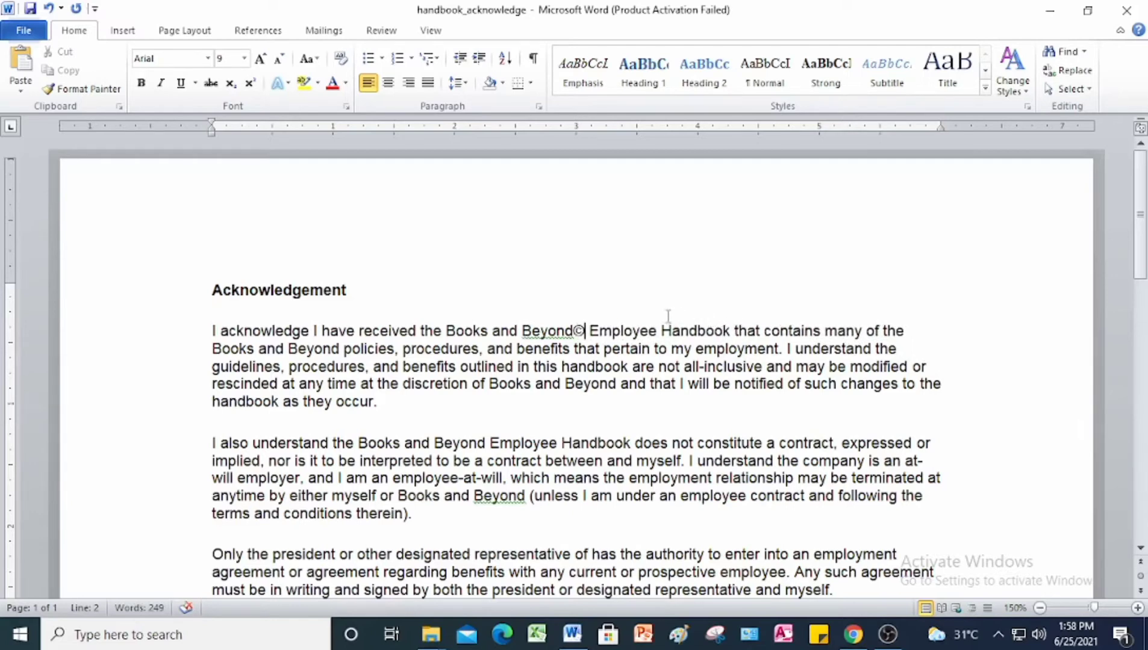
pyautogui.doubleClick(578, 330)
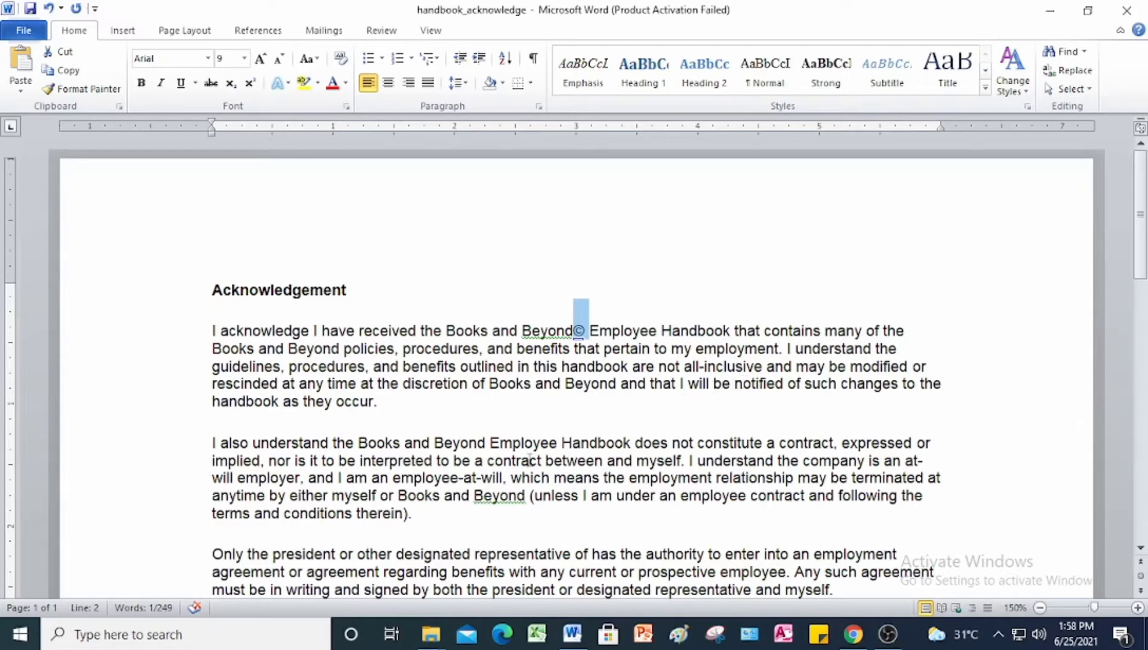
# - Insert a copyright symbol with (C) directly after "Books and Beyond" in the second paragraph's first sentence
pyautogui.scroll(-1, 469, 461)
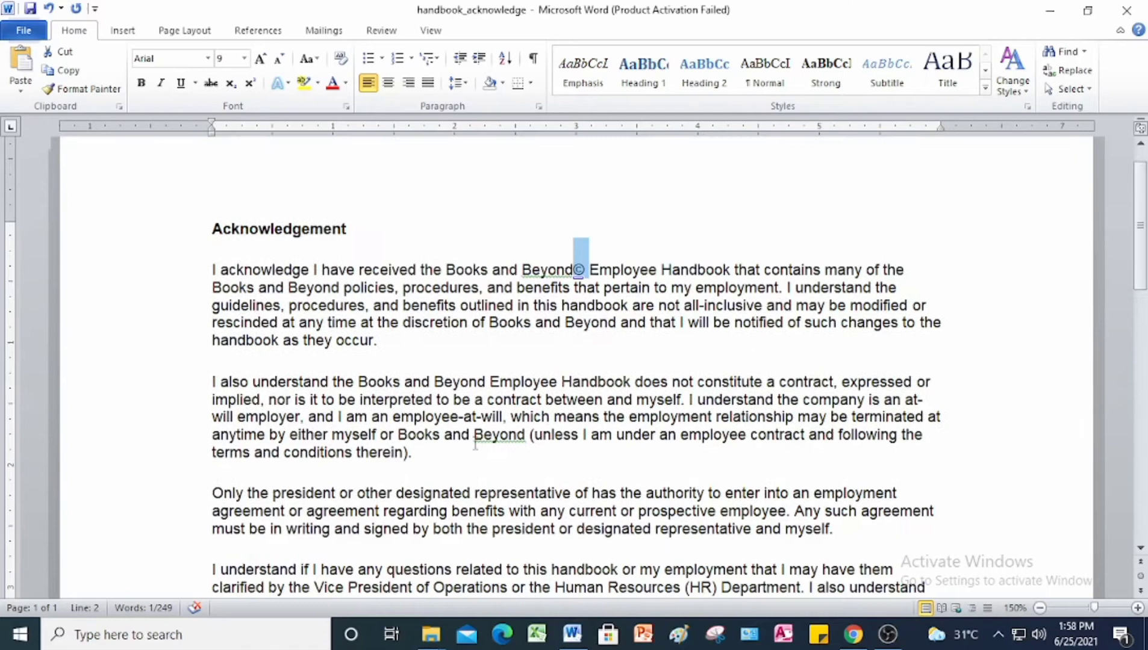
pyautogui.click(488, 382)
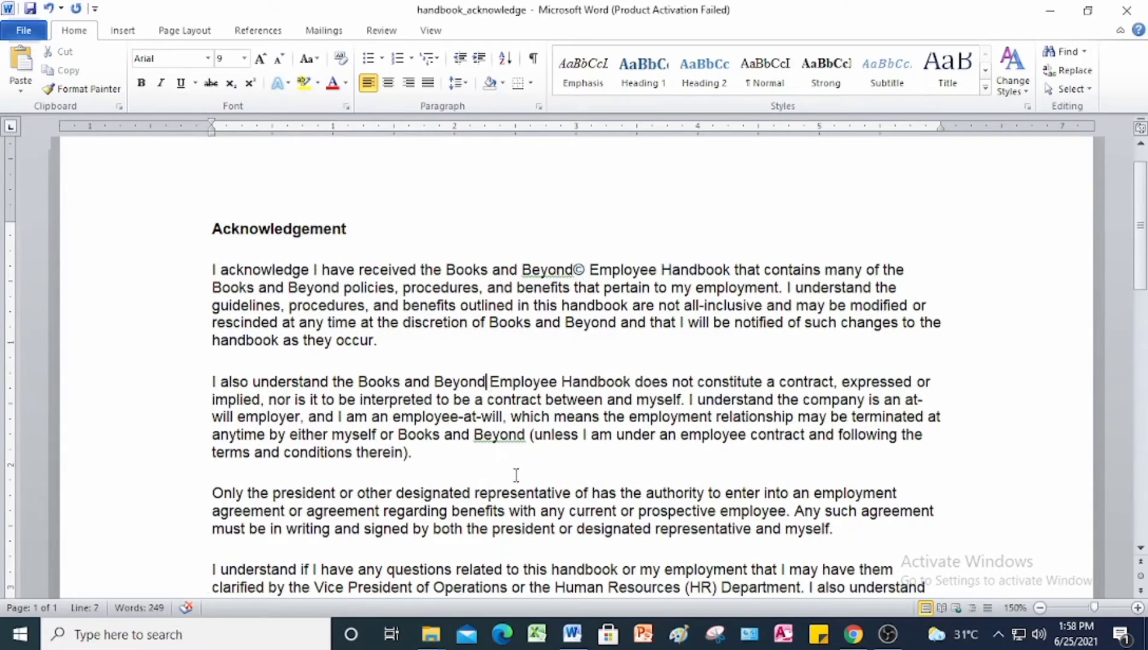
pyautogui.write('(')
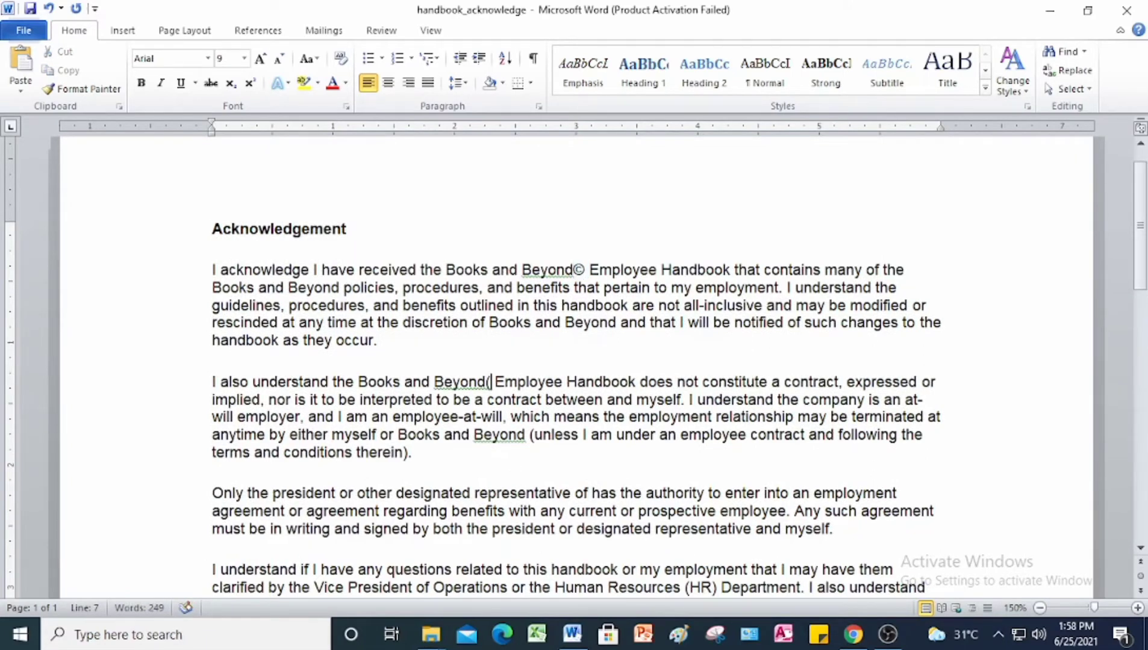
pyautogui.write('C)')
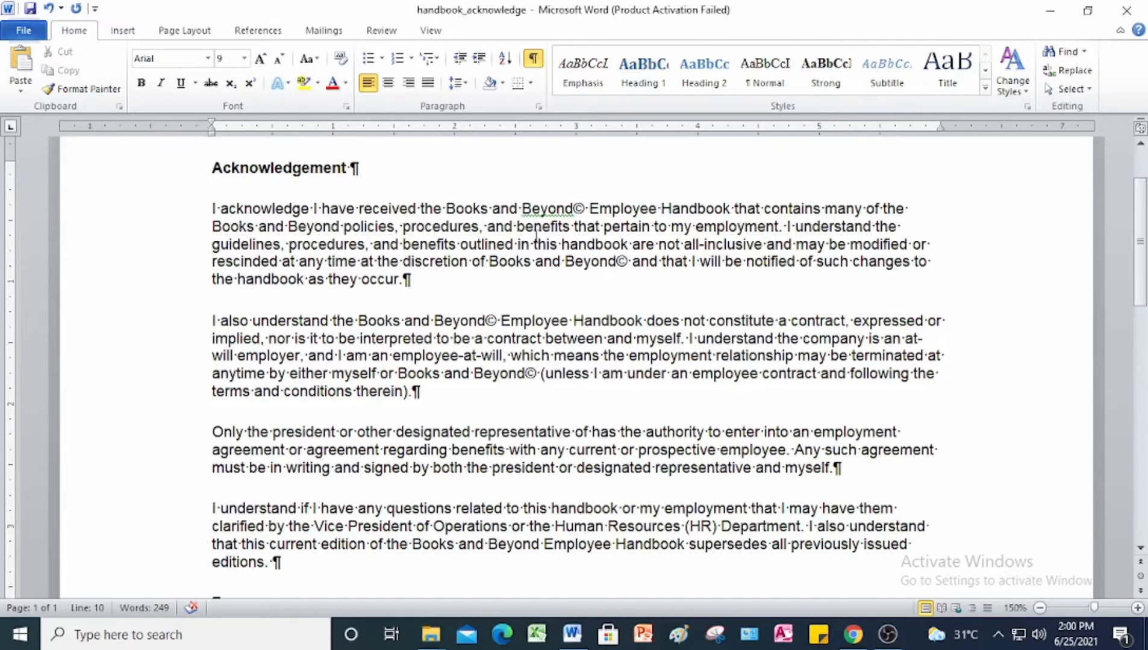
# - Review the "Books and Beyond" occurrences in the first two paragraphs for their copyright symbols
pyautogui.moveTo(449, 211); pyautogui.dragTo(572, 209)
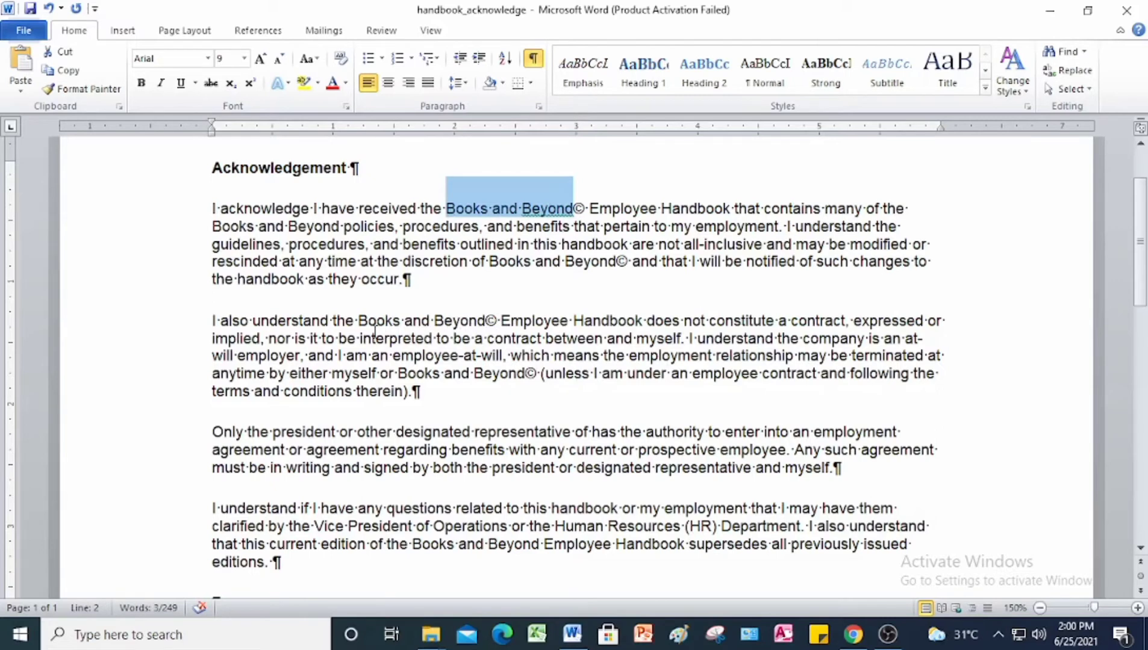
pyautogui.moveTo(360, 321); pyautogui.dragTo(486, 322)
pyautogui.moveTo(398, 377); pyautogui.dragTo(495, 379)
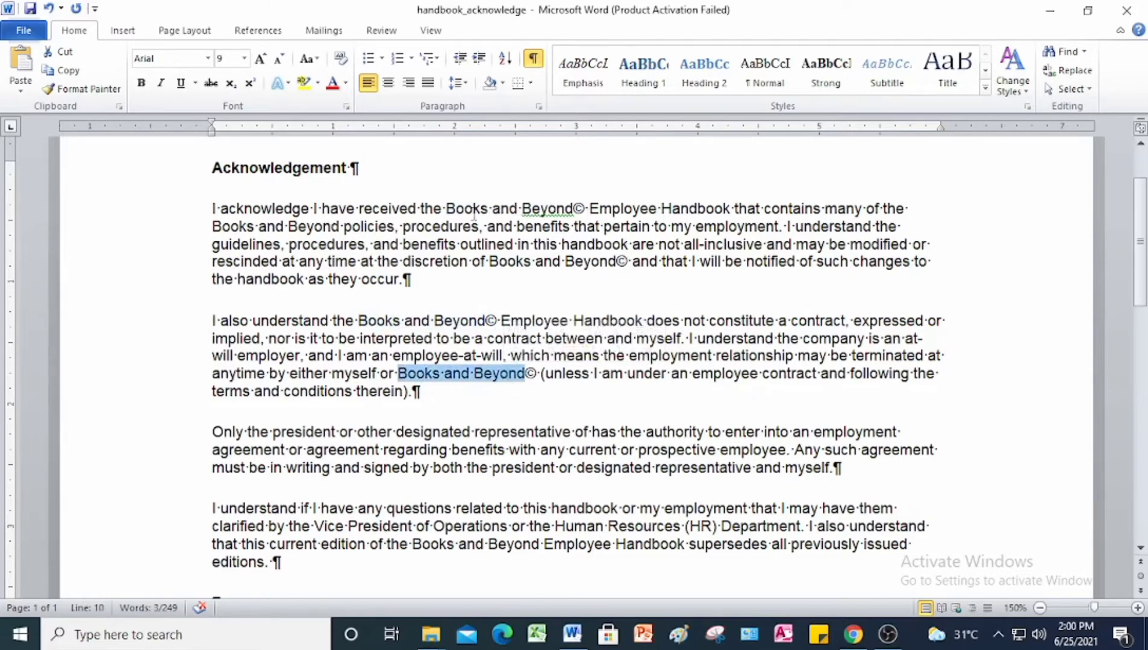
pyautogui.moveTo(447, 211); pyautogui.dragTo(601, 224)
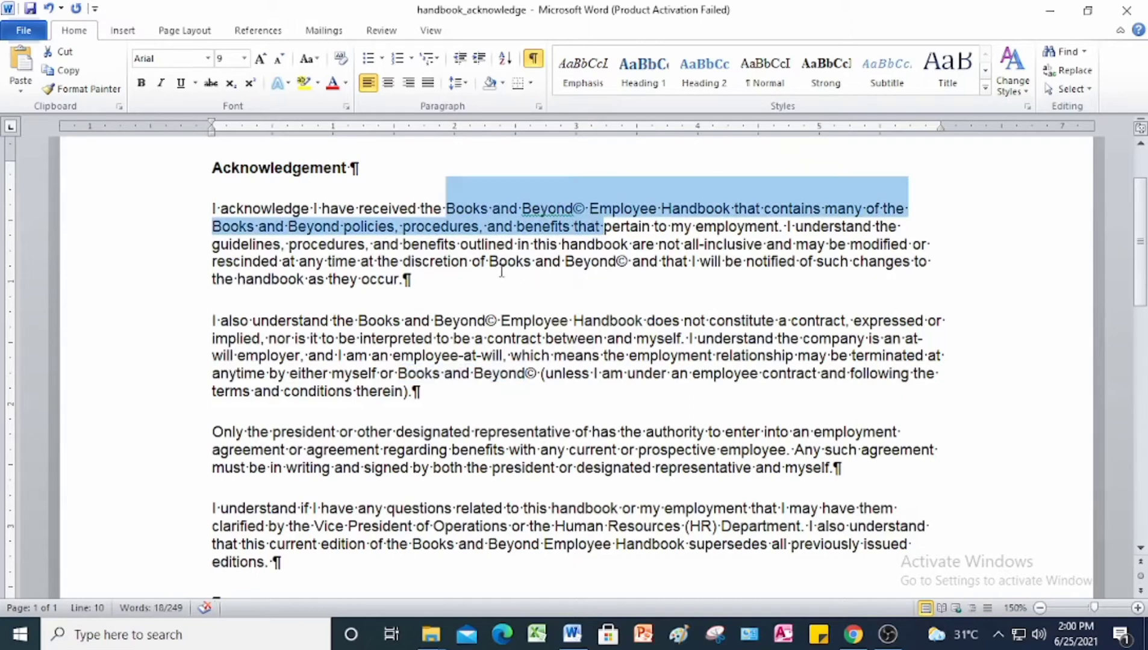
pyautogui.moveTo(492, 264); pyautogui.dragTo(631, 265)
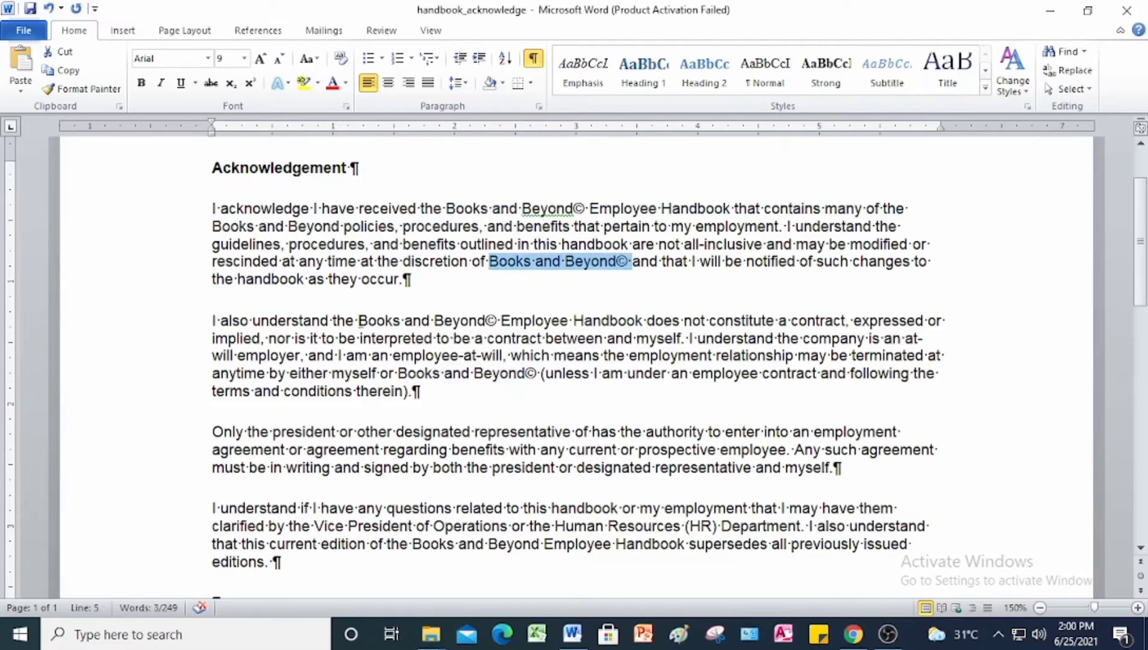
# - Check the copyright symbols after both "Books and Beyond" occurrences in the second paragraph
pyautogui.moveTo(361, 321); pyautogui.dragTo(504, 323)
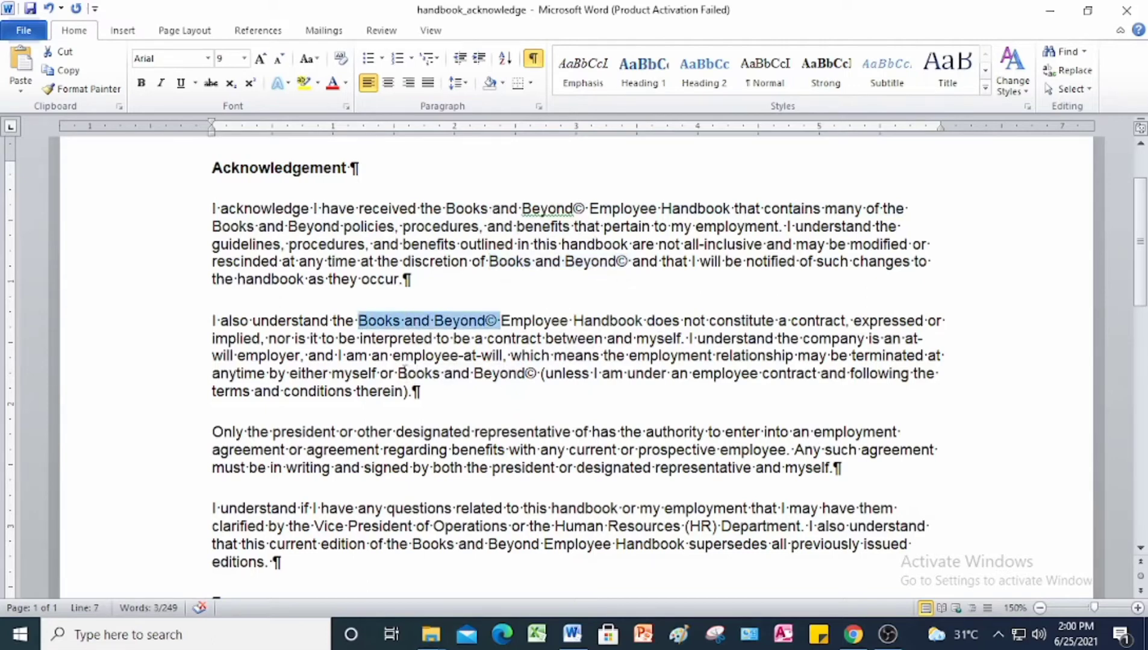
pyautogui.moveTo(397, 373); pyautogui.dragTo(540, 373)
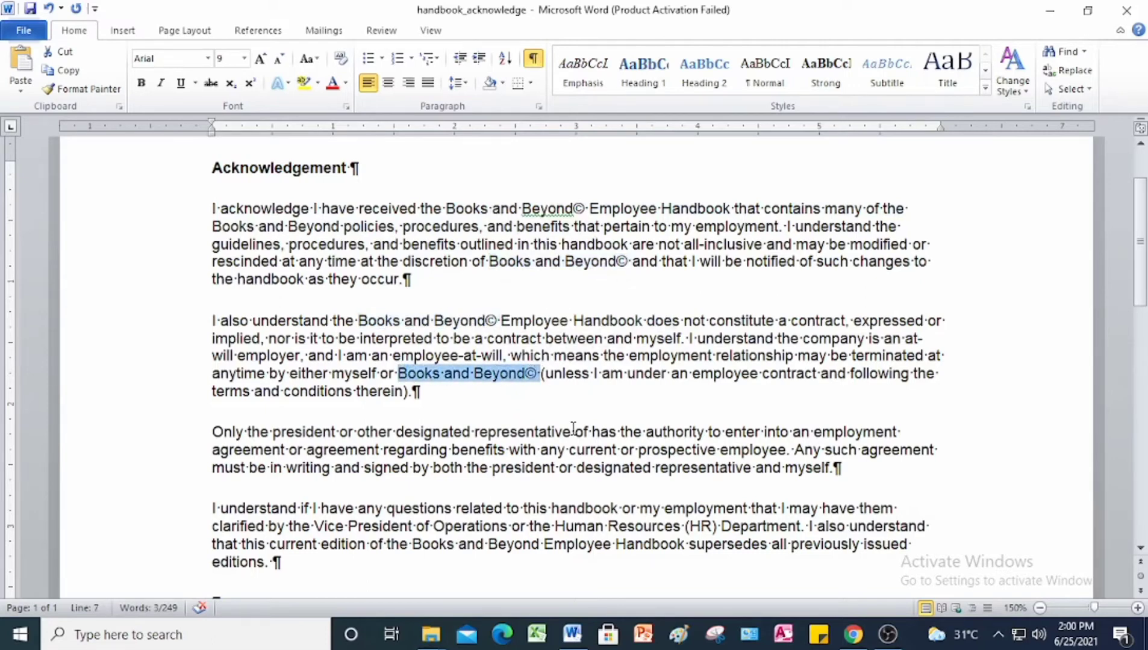
pyautogui.click(547, 432)
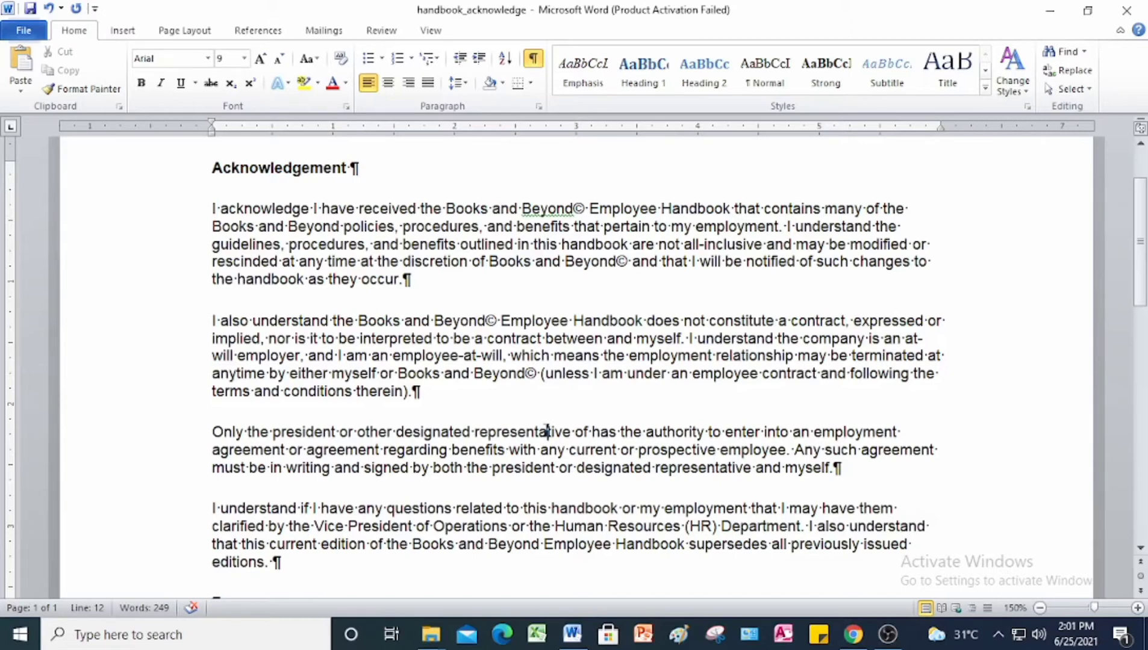
# - Save the document as handbook_acknowledge_update in the Wordprocessing Project 9 folder under Documents, and close it
pyautogui.click(21, 35)
pyautogui.click(42, 82)
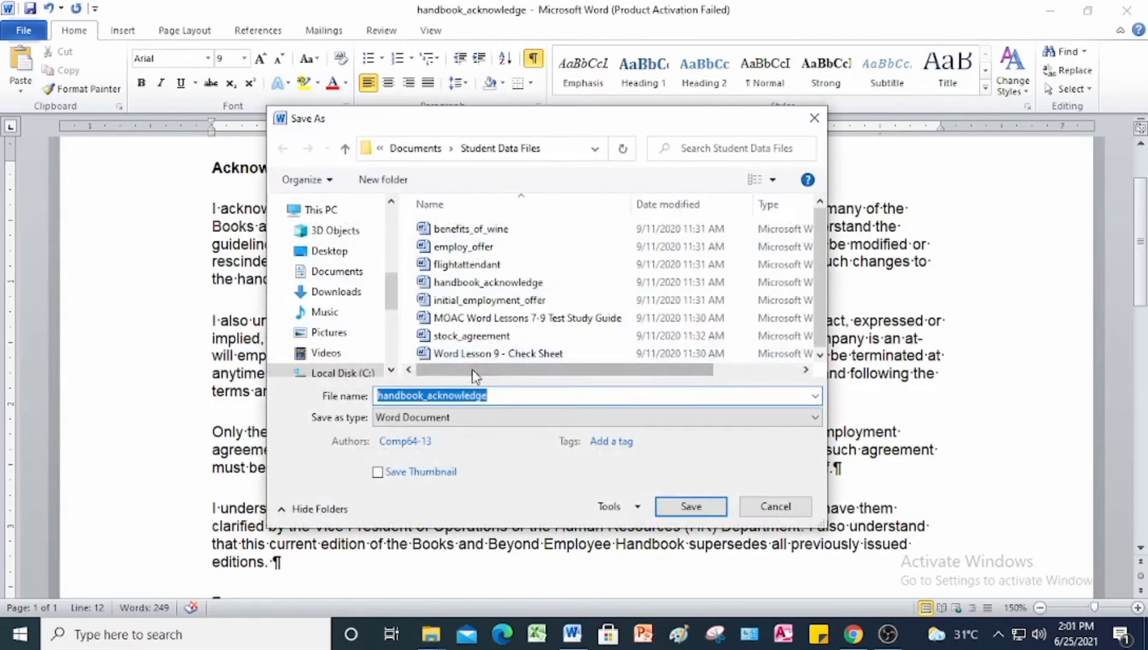
pyautogui.click(354, 274)
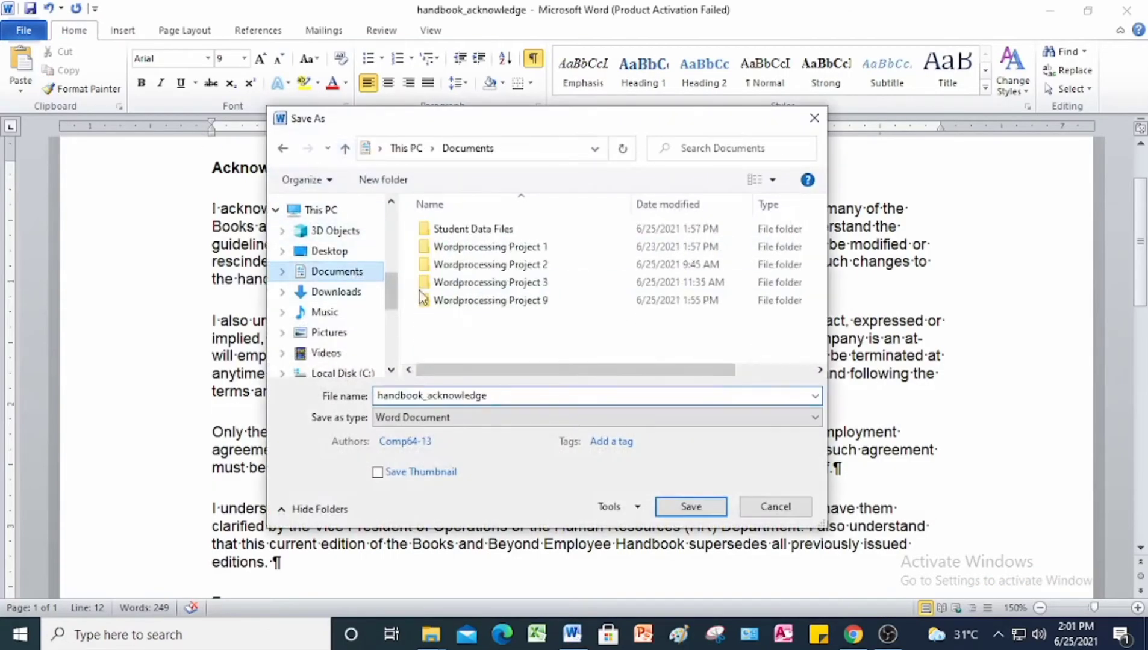
pyautogui.doubleClick(498, 300)
pyautogui.click(493, 396)
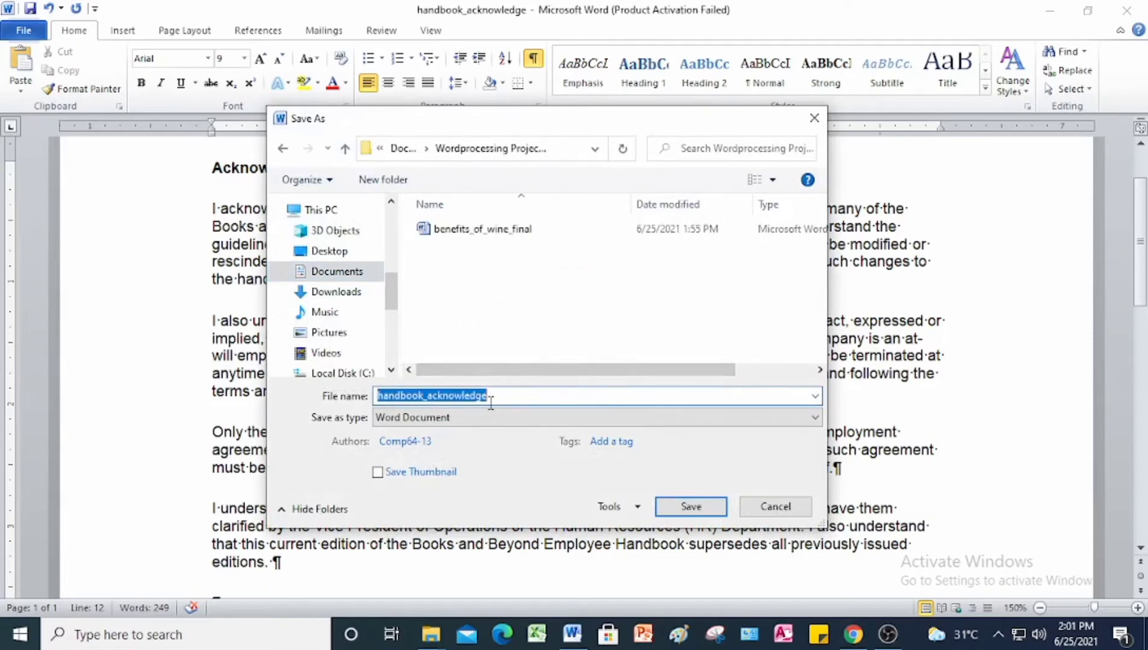
pyautogui.click(499, 396)
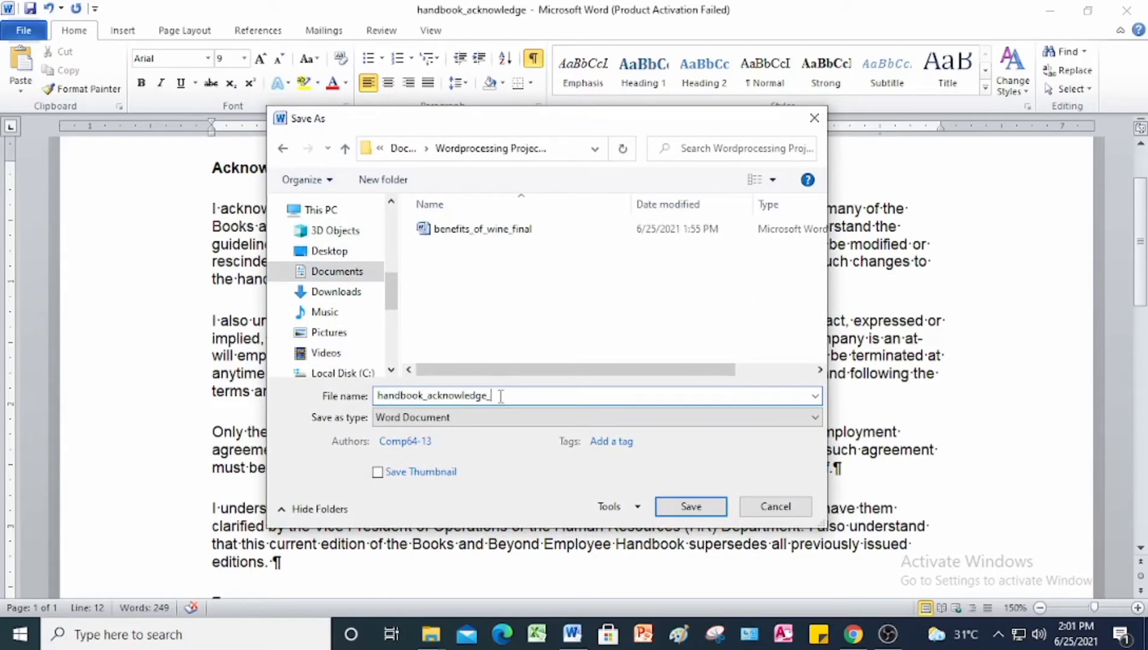
pyautogui.write('_update')
pyautogui.click(706, 509)
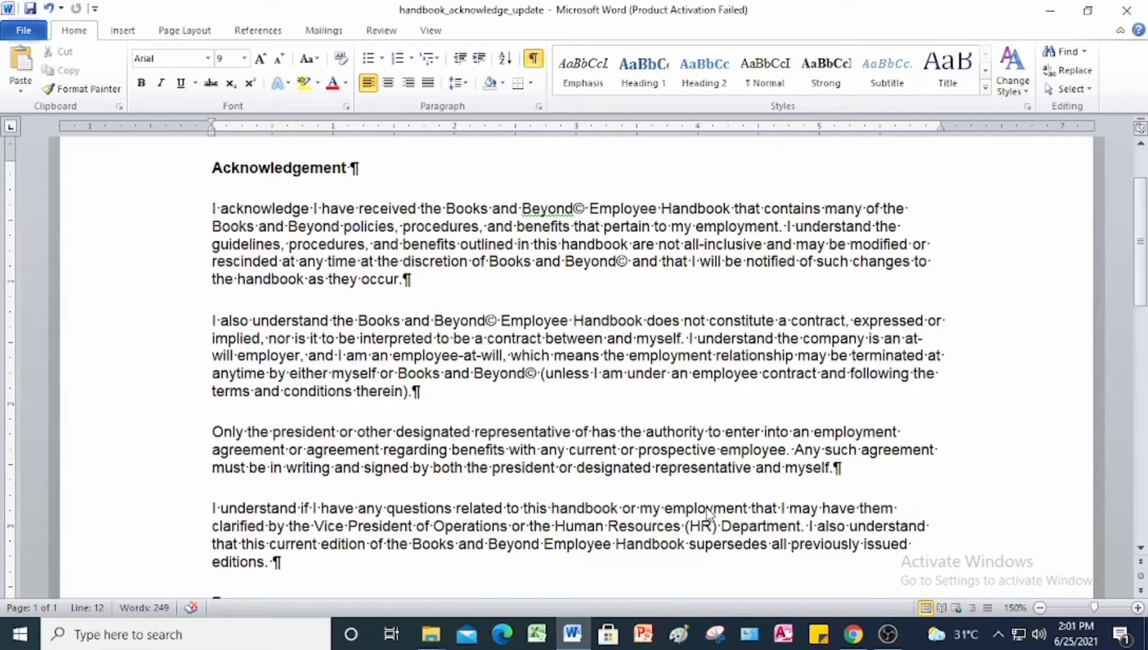
pyautogui.click(23, 31)
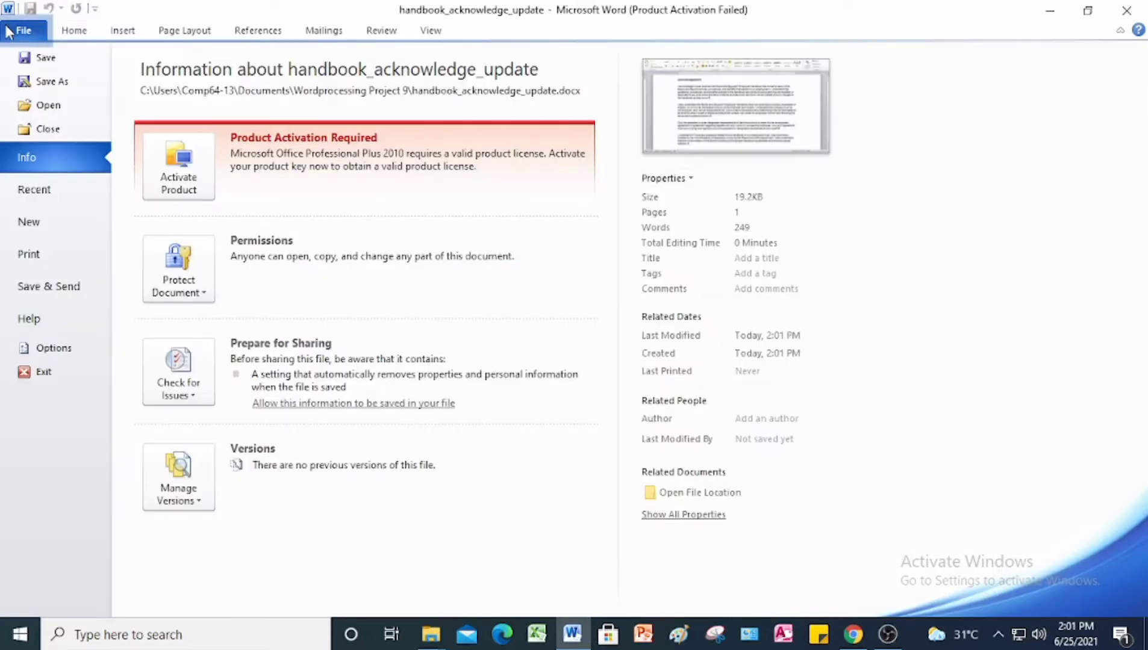
pyautogui.click(44, 128)
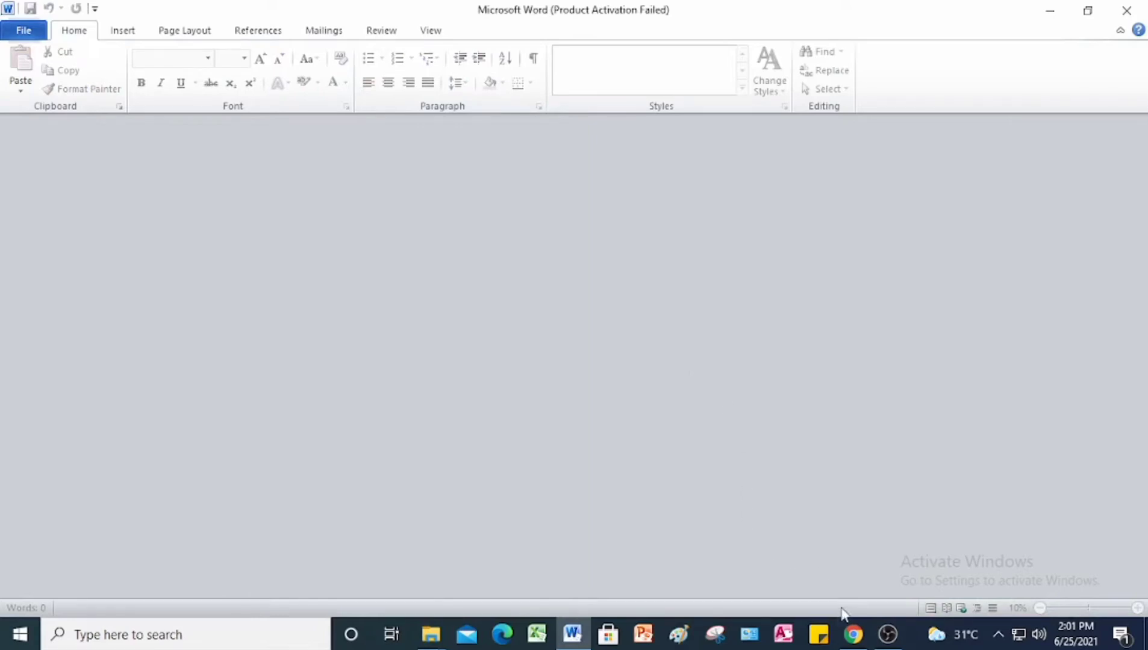
# - Switch to the Project 9 PDF in Chrome and read the Project 9-3 instructions
pyautogui.click(853, 634)
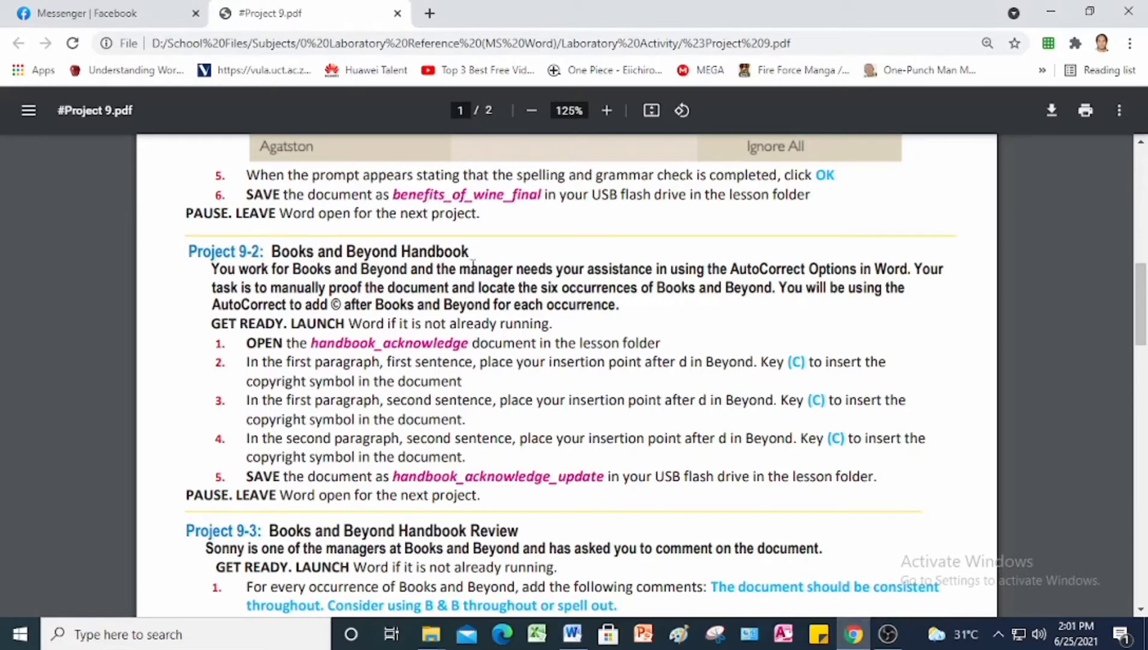
pyautogui.scroll(-3, 491, 266)
pyautogui.scroll(-2, 491, 266)
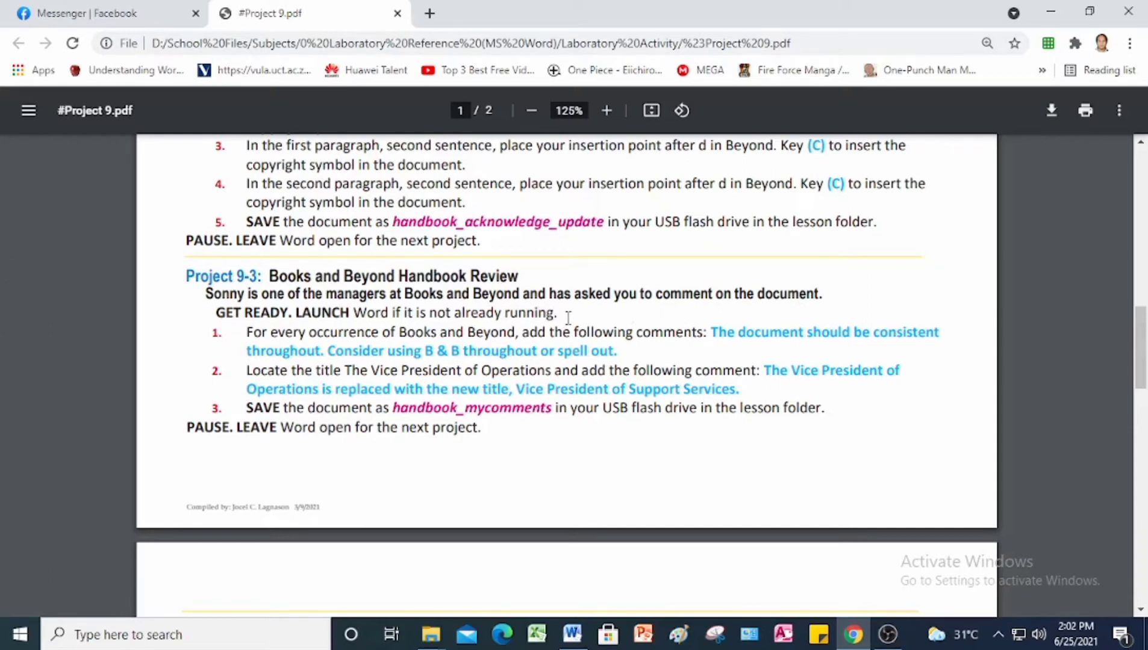
# - Switch back to Word and bring up the dialog for opening an existing document
pyautogui.click(572, 635)
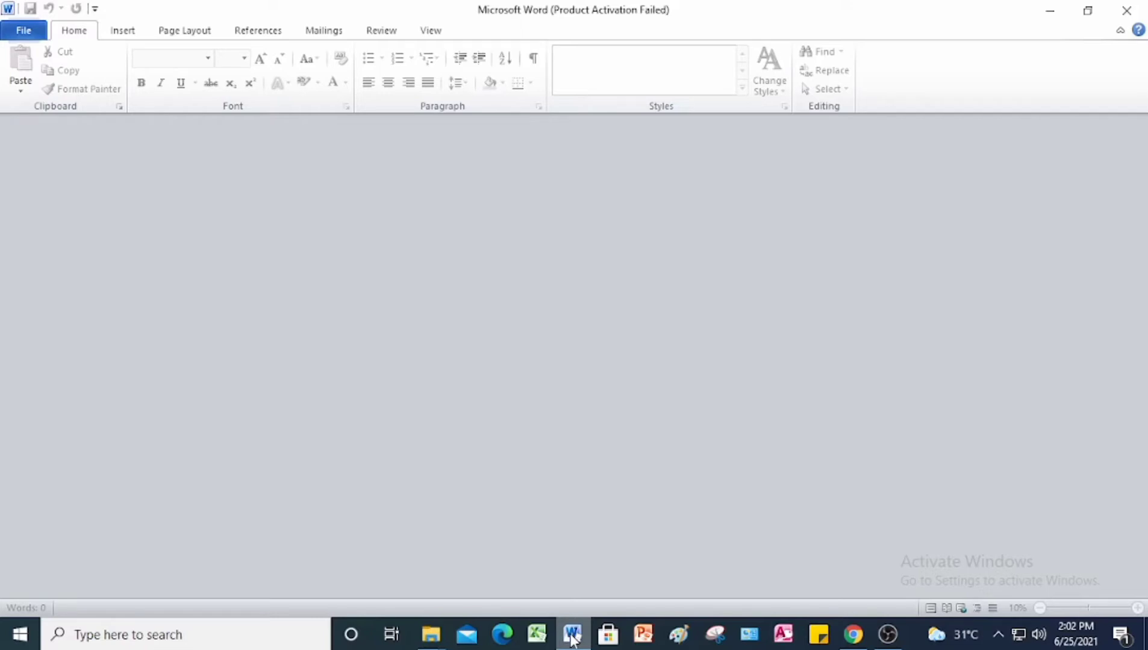
pyautogui.click(27, 30)
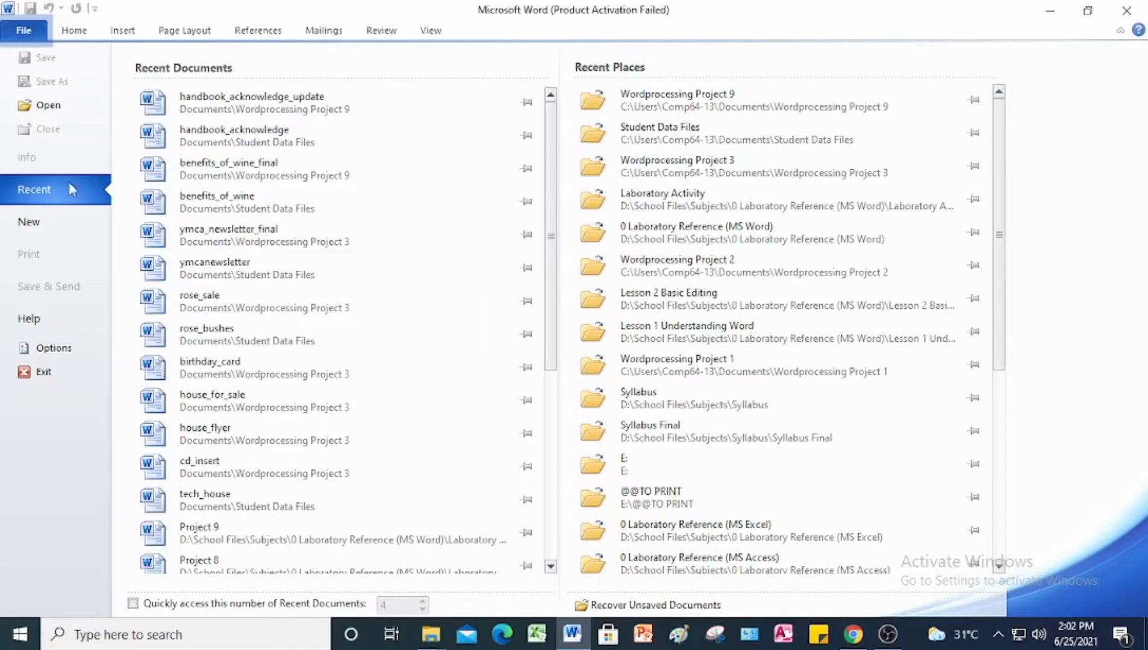
pyautogui.click(83, 110)
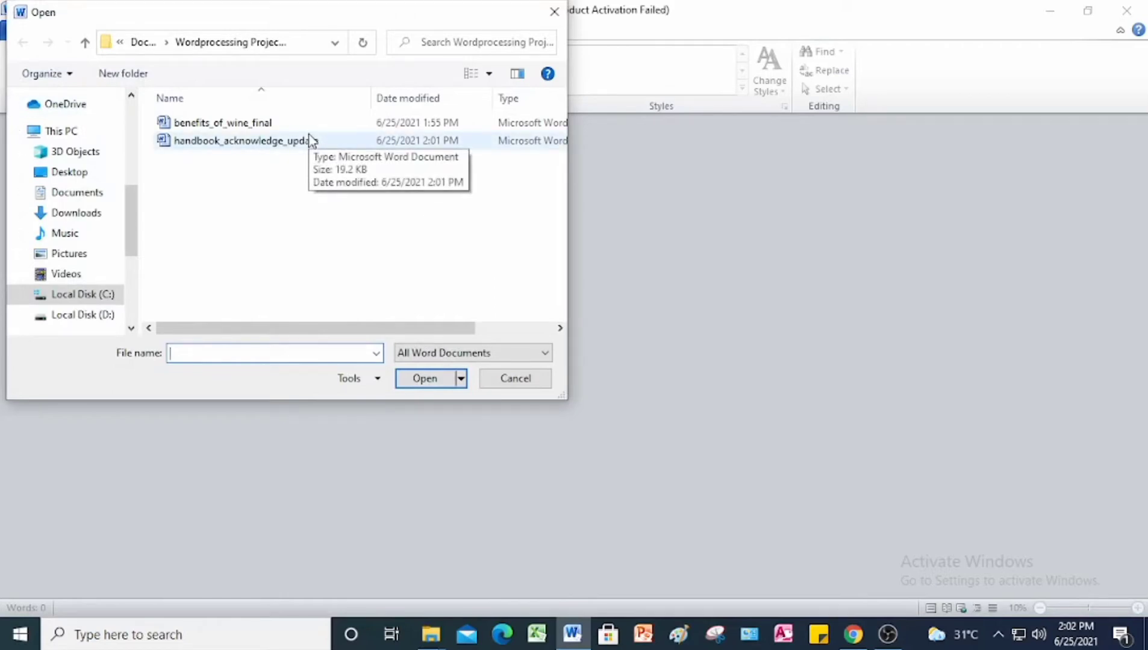
pyautogui.scroll(1, 132, 205)
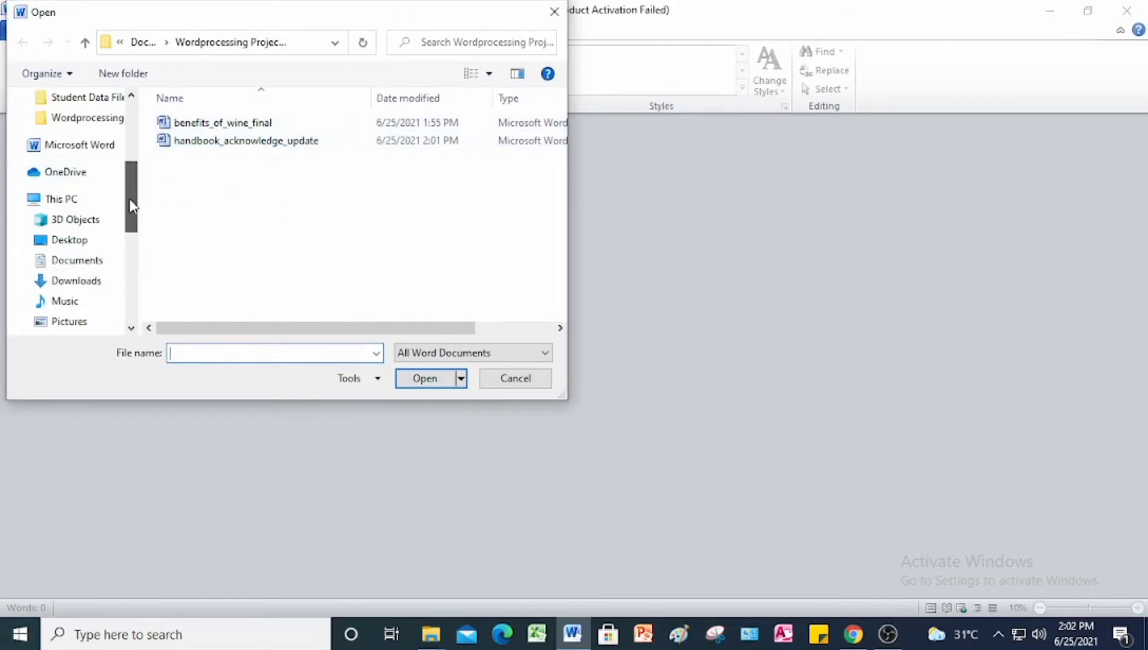
pyautogui.scroll(-5, 133, 205)
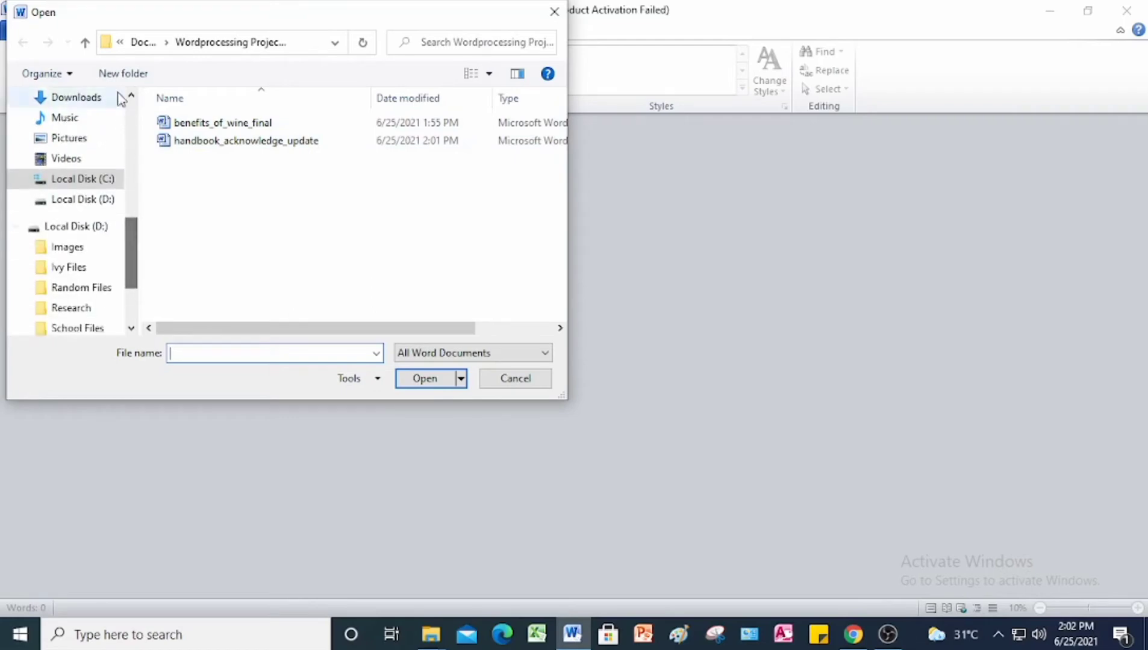
pyautogui.click(86, 42)
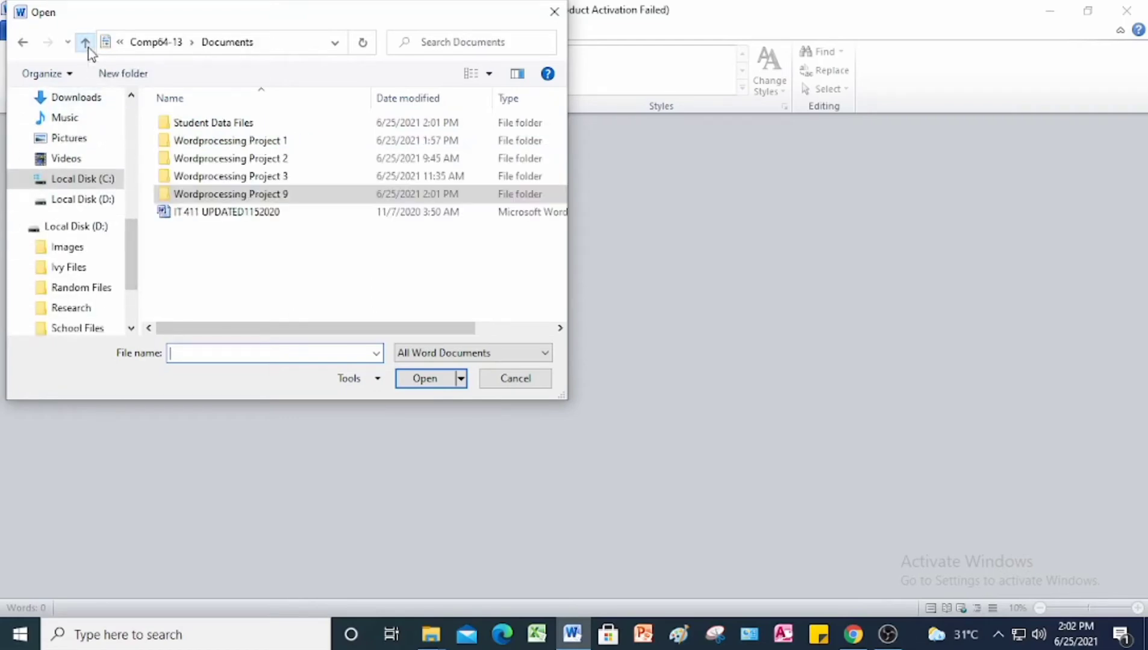
pyautogui.doubleClick(215, 124)
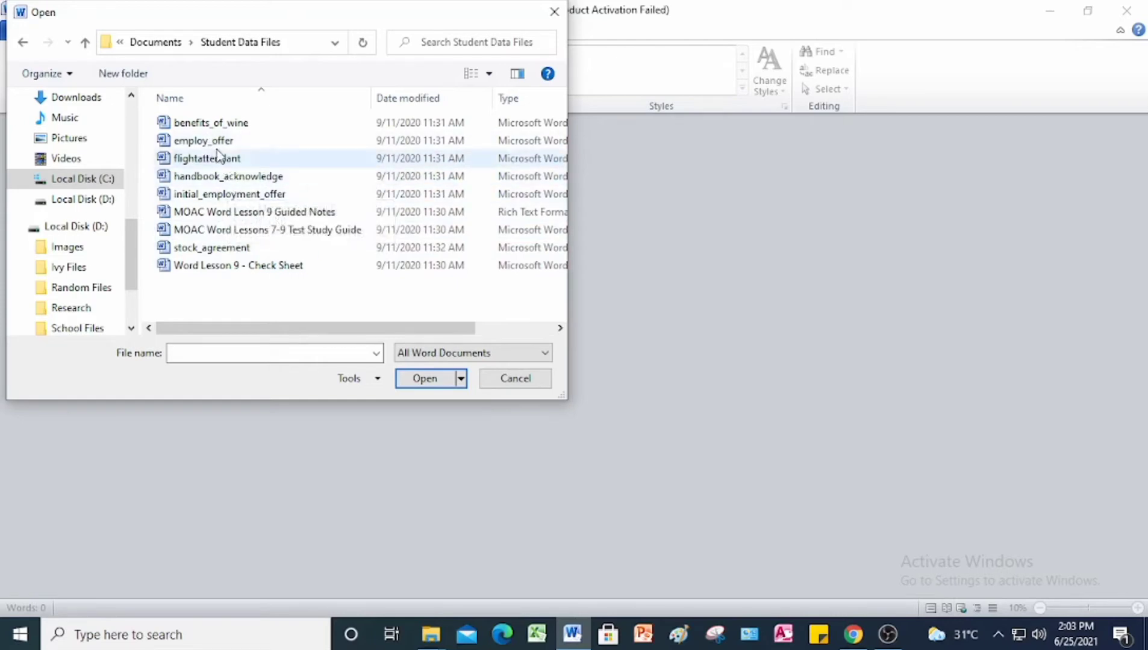
pyautogui.click(23, 42)
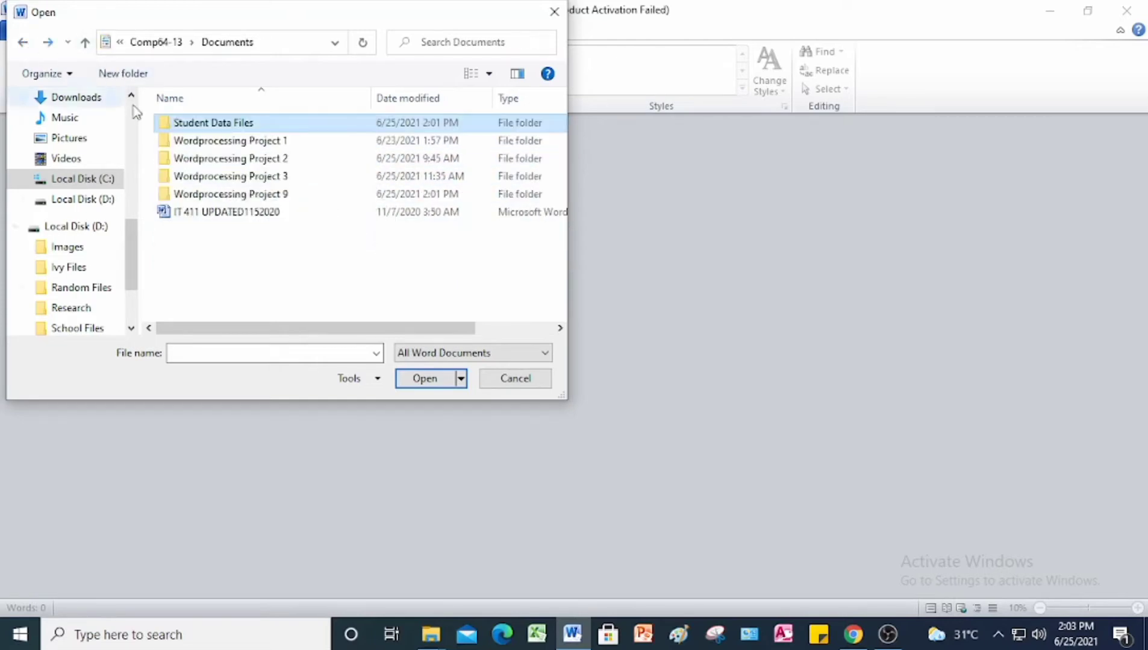
pyautogui.doubleClick(239, 124)
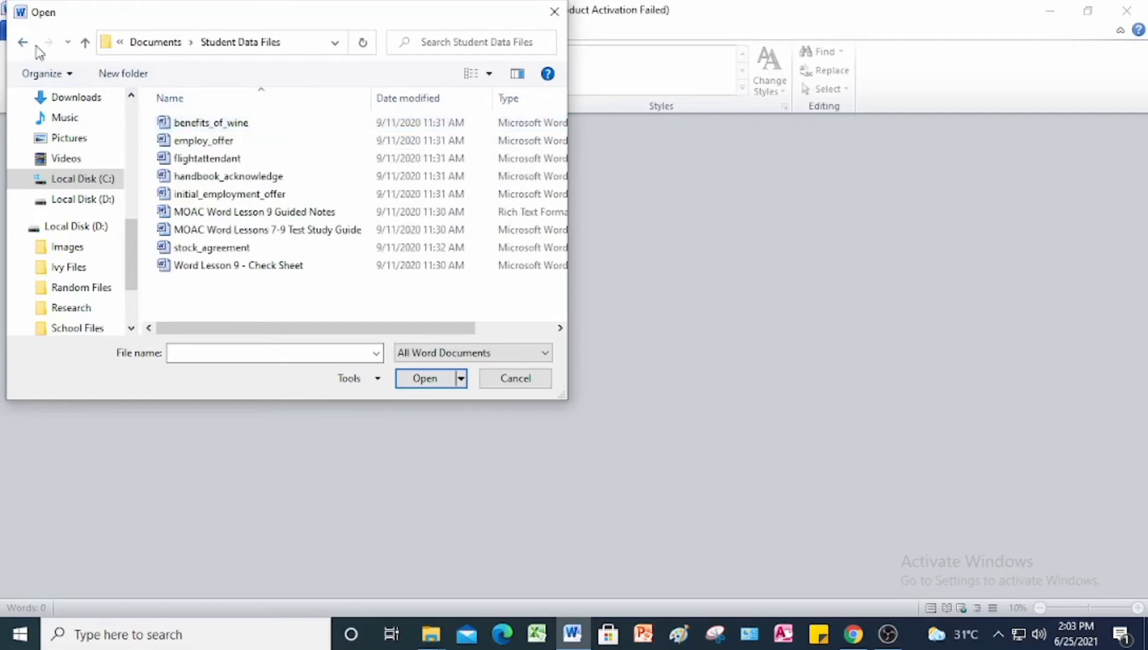
pyautogui.click(85, 43)
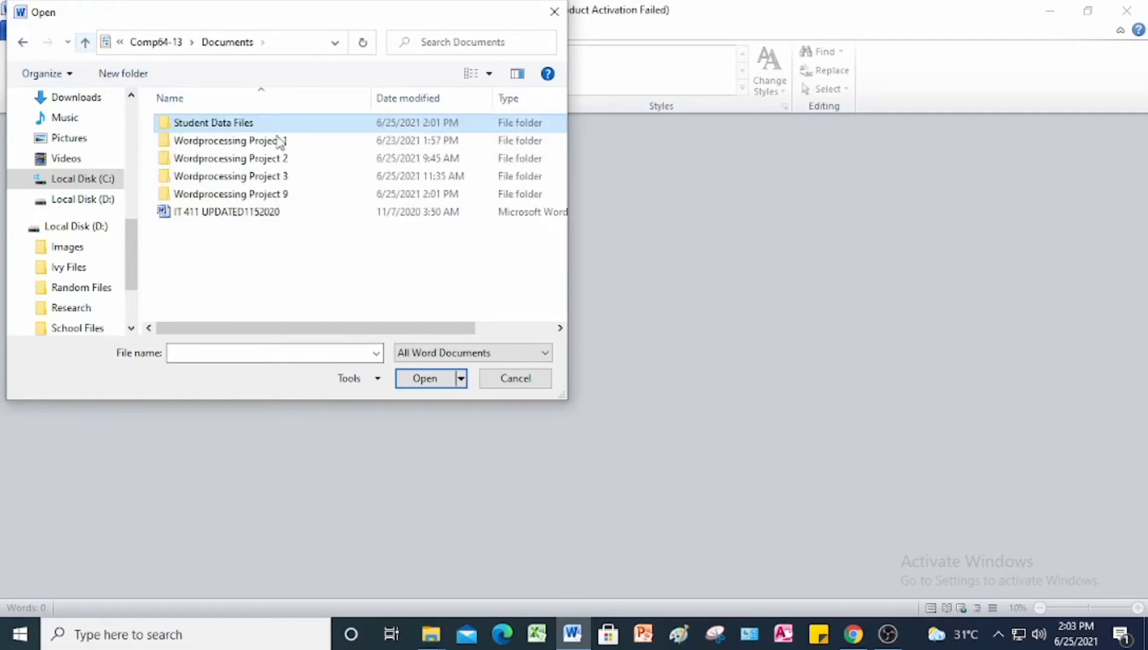
pyautogui.doubleClick(278, 195)
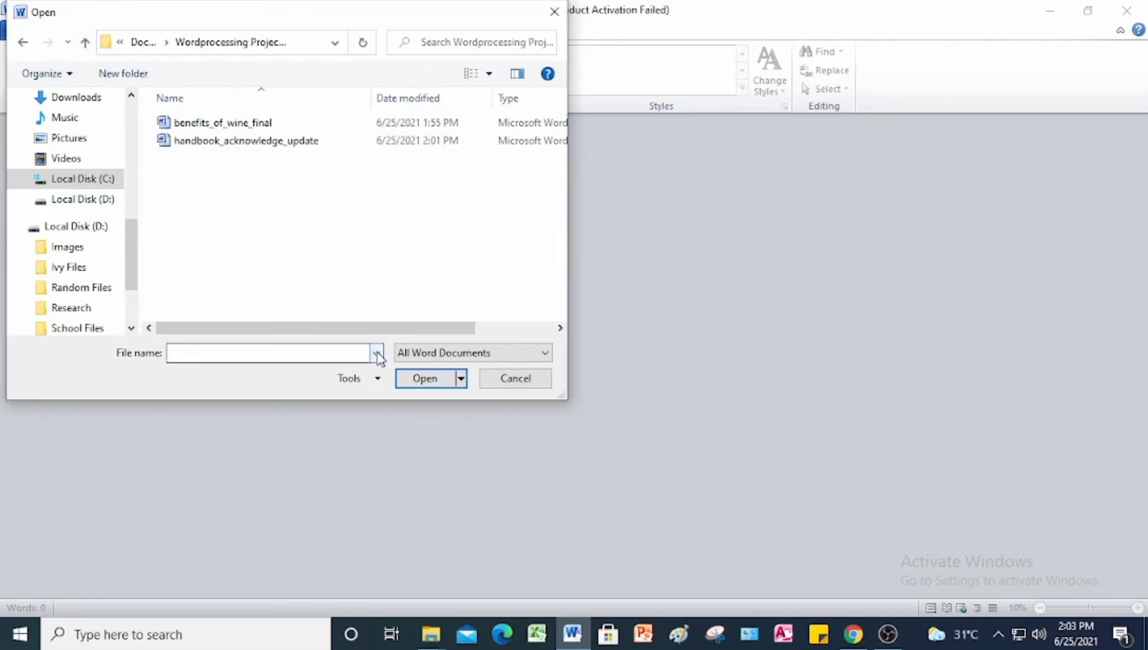
# - Open handbook_acknowledge_update from the Wordprocessing Project 9 folder
pyautogui.click(258, 142)
pyautogui.click(428, 379)
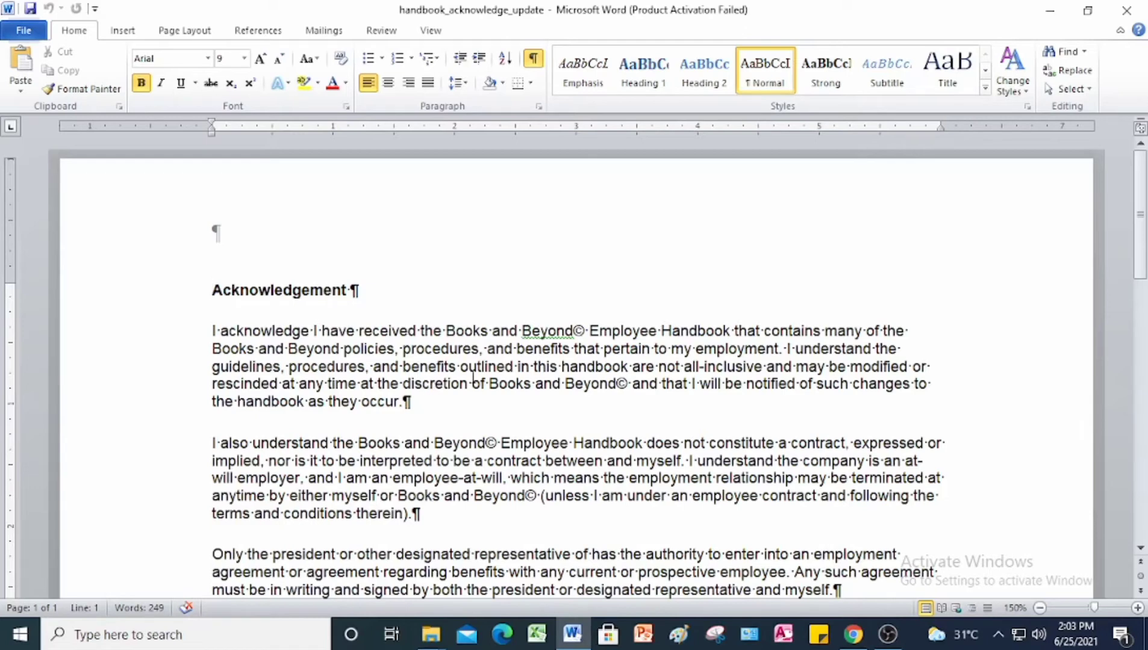
# - Add a comment to the first paragraph's first "Books and Beyond": "The document should be consistent throughout. Consider using B&B throughout or spell out"
pyautogui.click(585, 330)
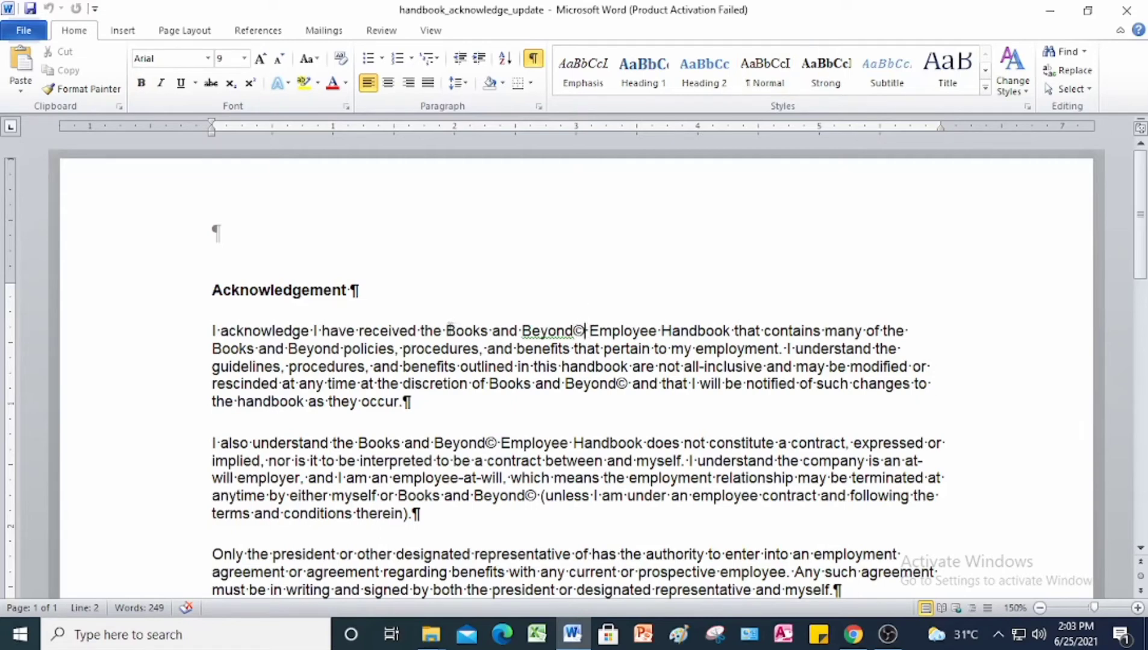
pyautogui.moveTo(447, 331); pyautogui.dragTo(579, 333)
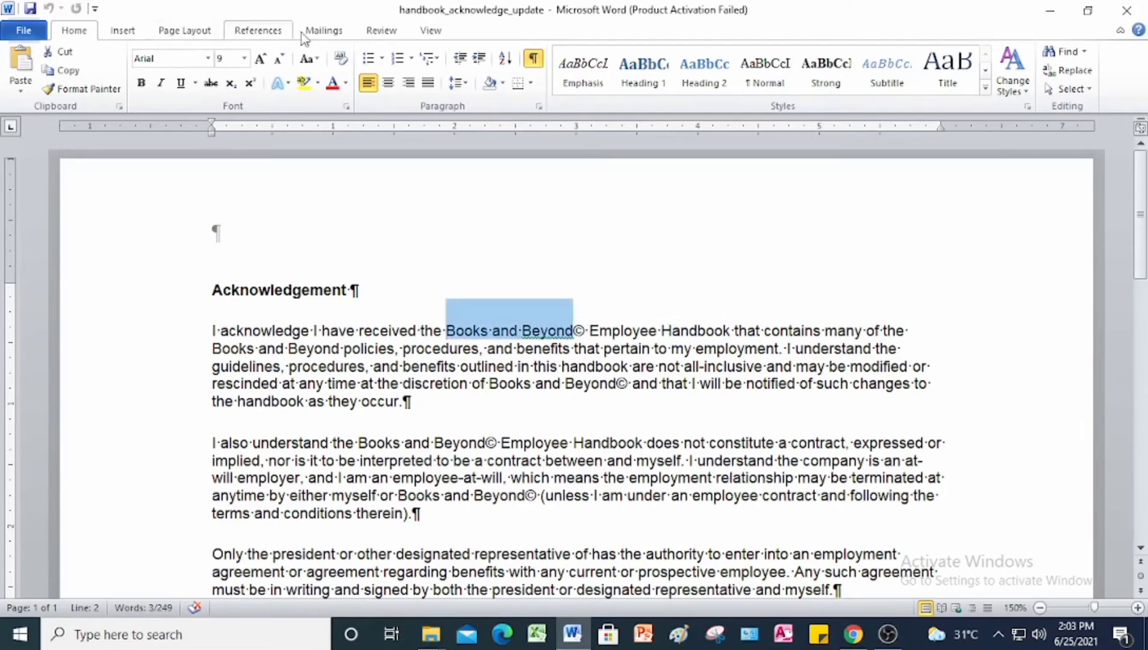
pyautogui.click(381, 31)
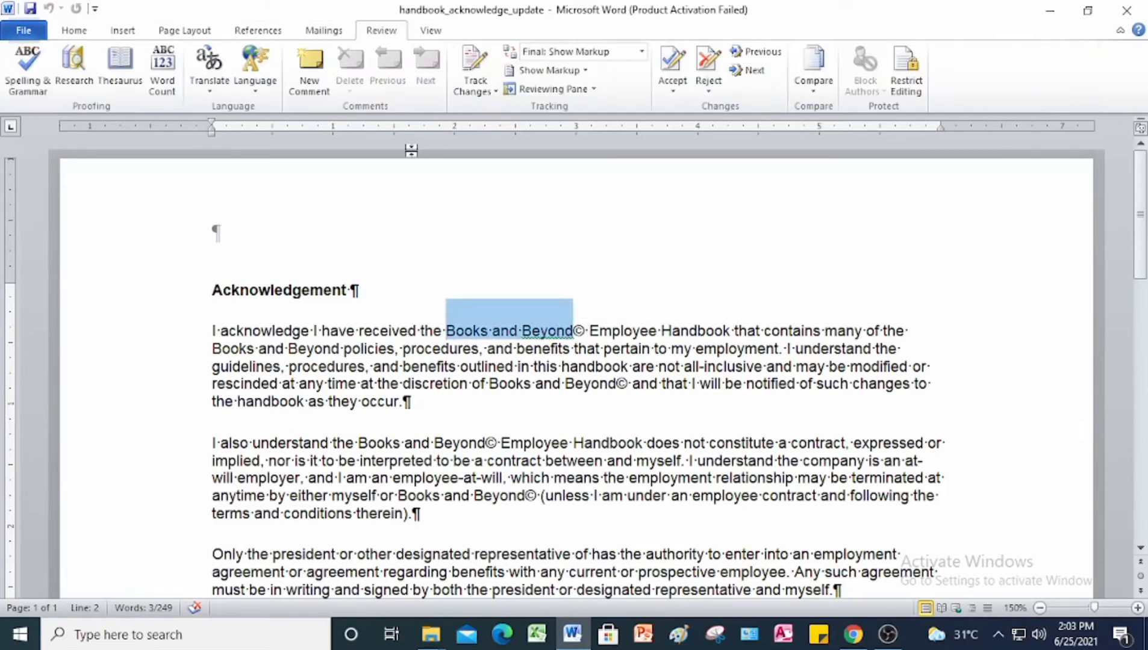
pyautogui.click(310, 90)
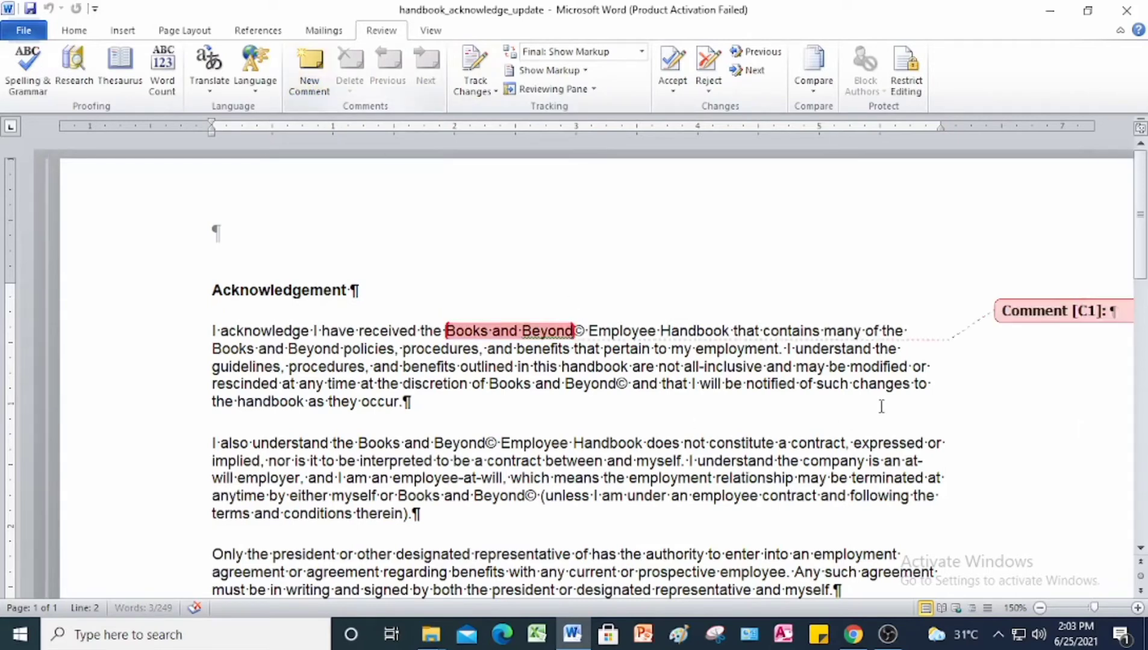
pyautogui.click(1117, 321)
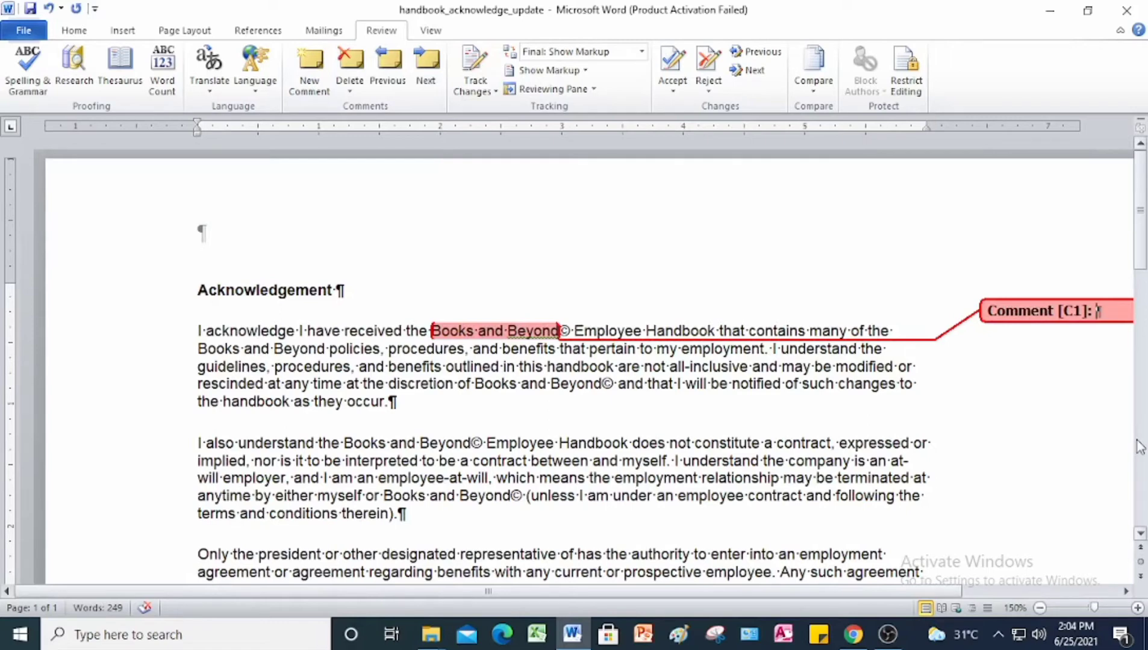
pyautogui.write('The document')
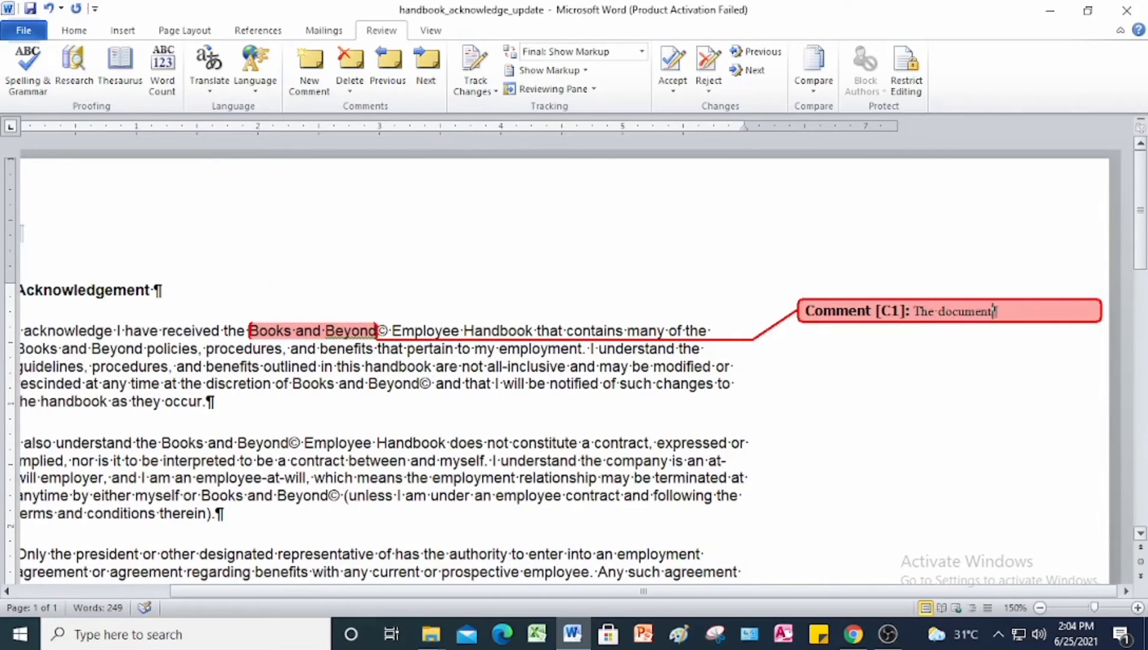
pyautogui.write(' should be consistent')
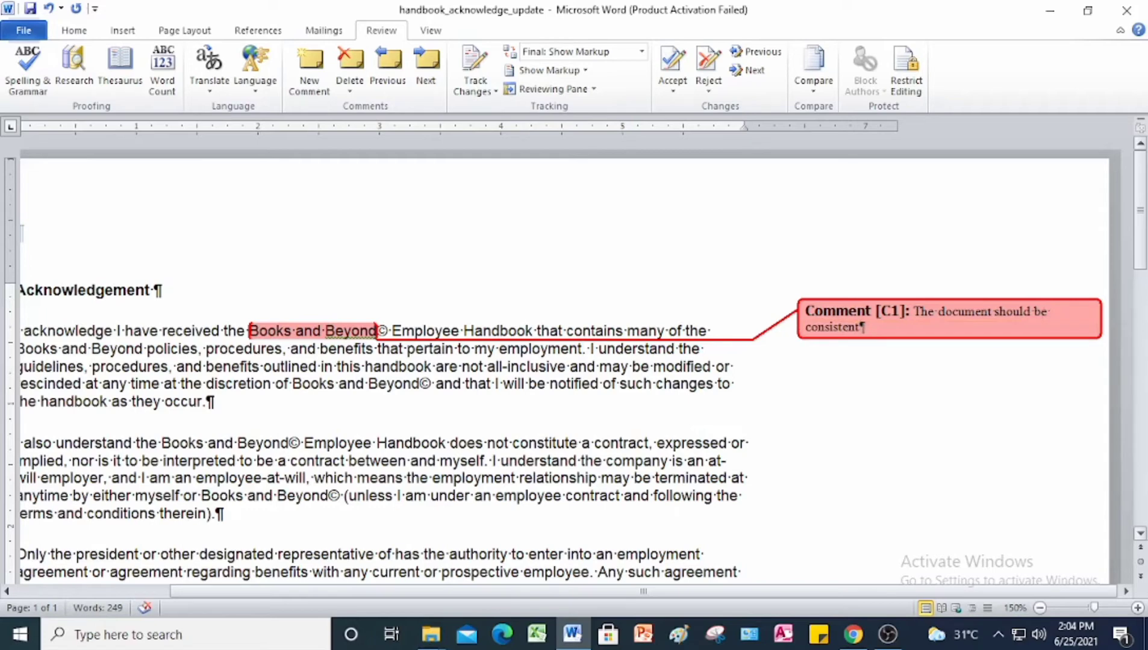
pyautogui.write(' throughout. Consider')
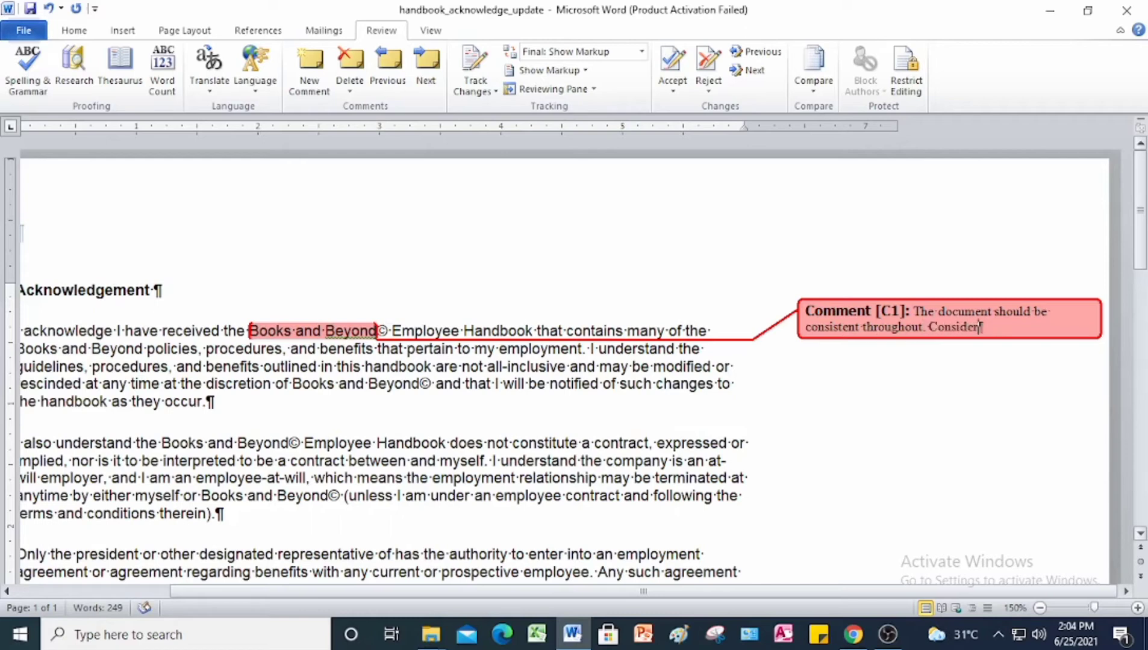
pyautogui.write(' using B&B')
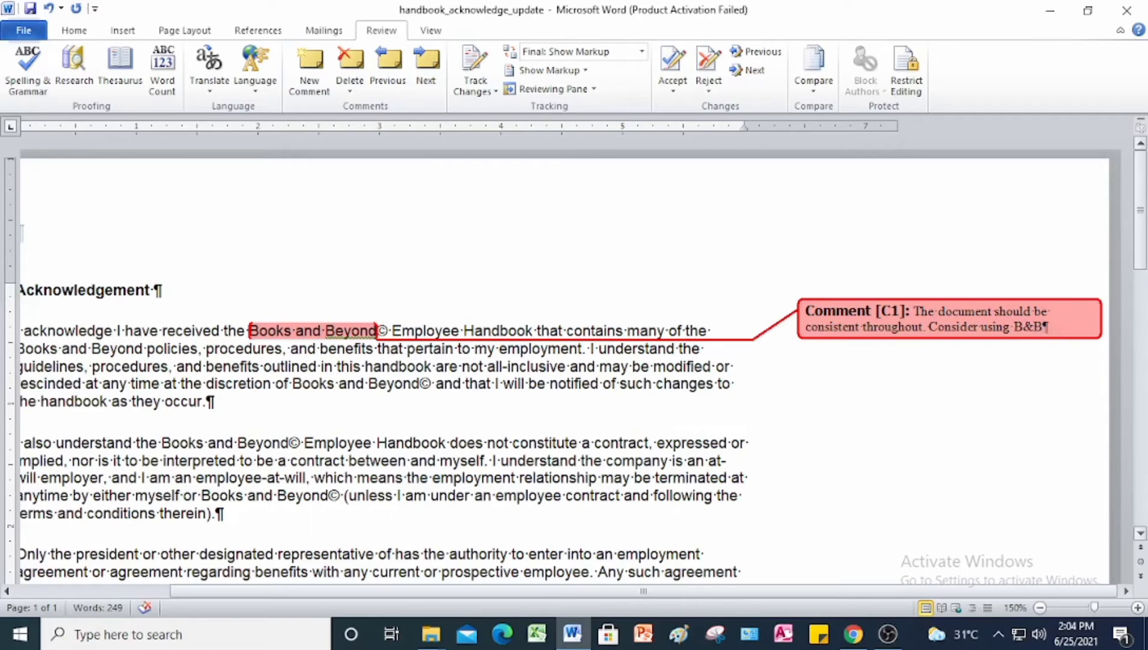
pyautogui.write(' throughout')
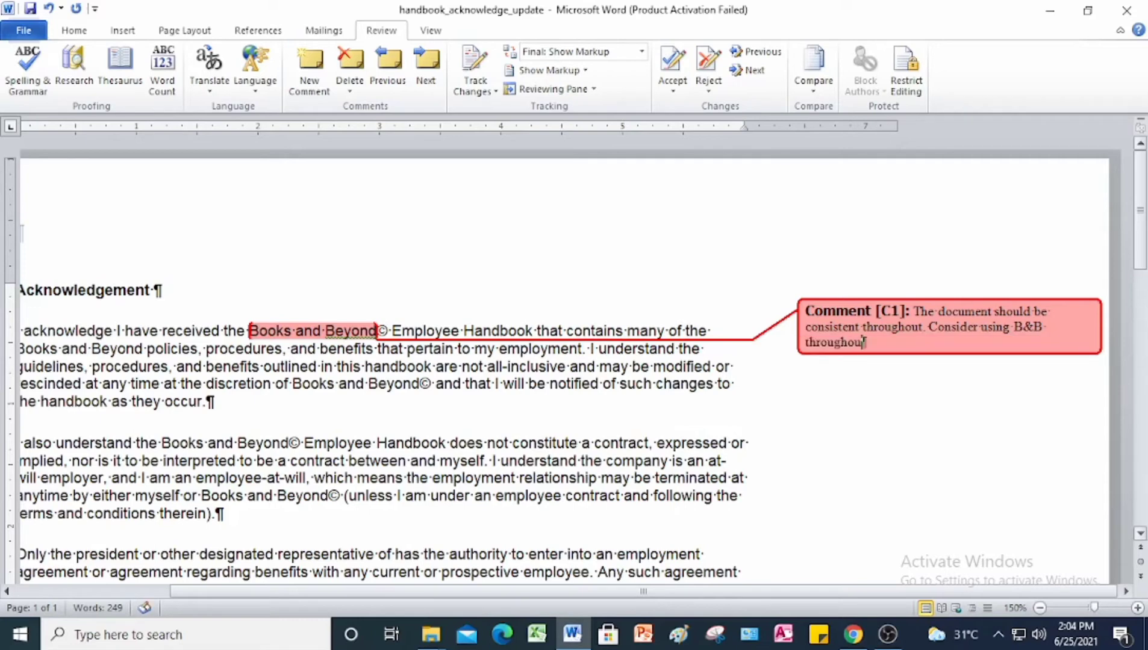
pyautogui.write(' or spell out')
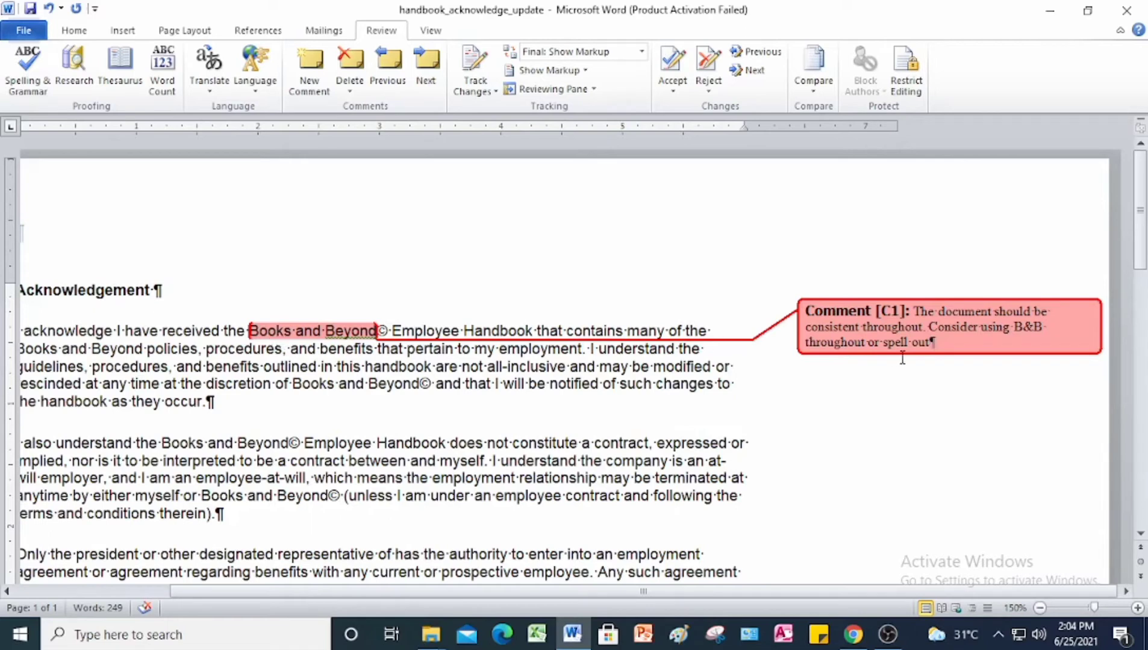
# - Copy the first comment's text into a new comment on the last "Books and Beyond©" in the first paragraph
pyautogui.moveTo(937, 342); pyautogui.dragTo(898, 311)
pyautogui.hotkey('ctrl', 'c')
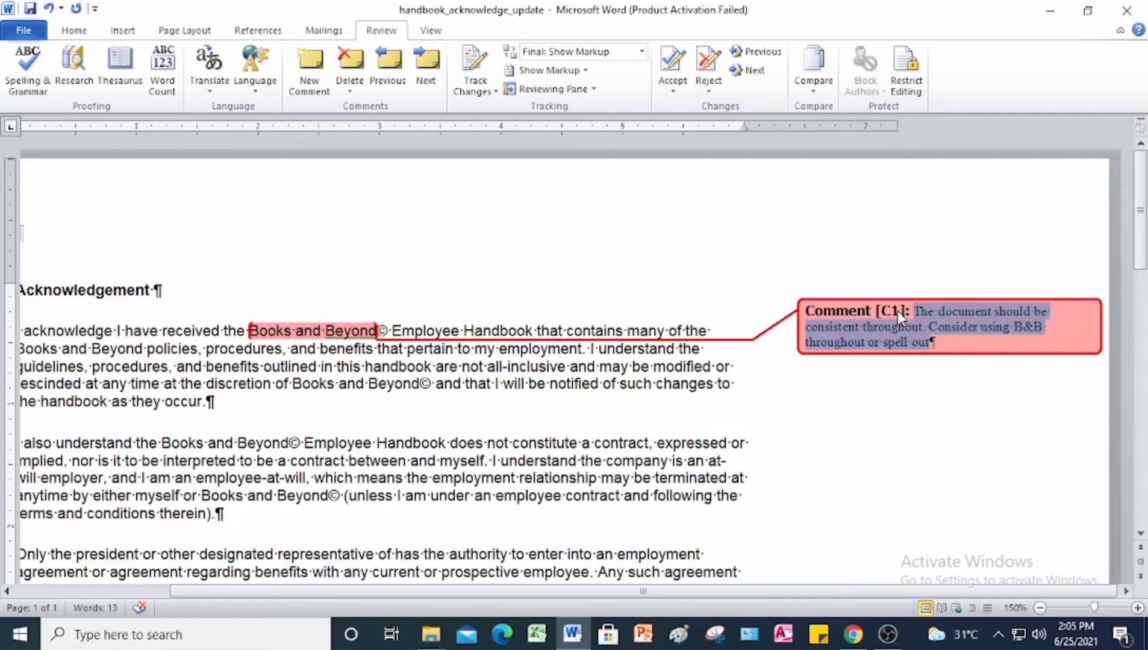
pyautogui.click(528, 385)
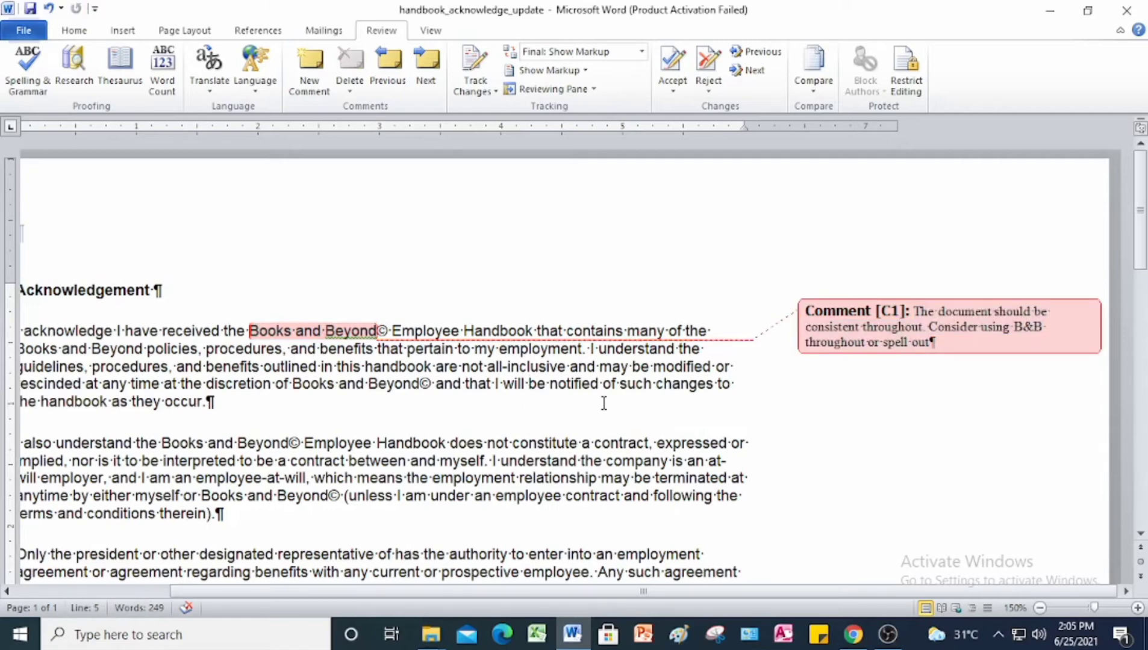
pyautogui.scroll(-1, 596, 400)
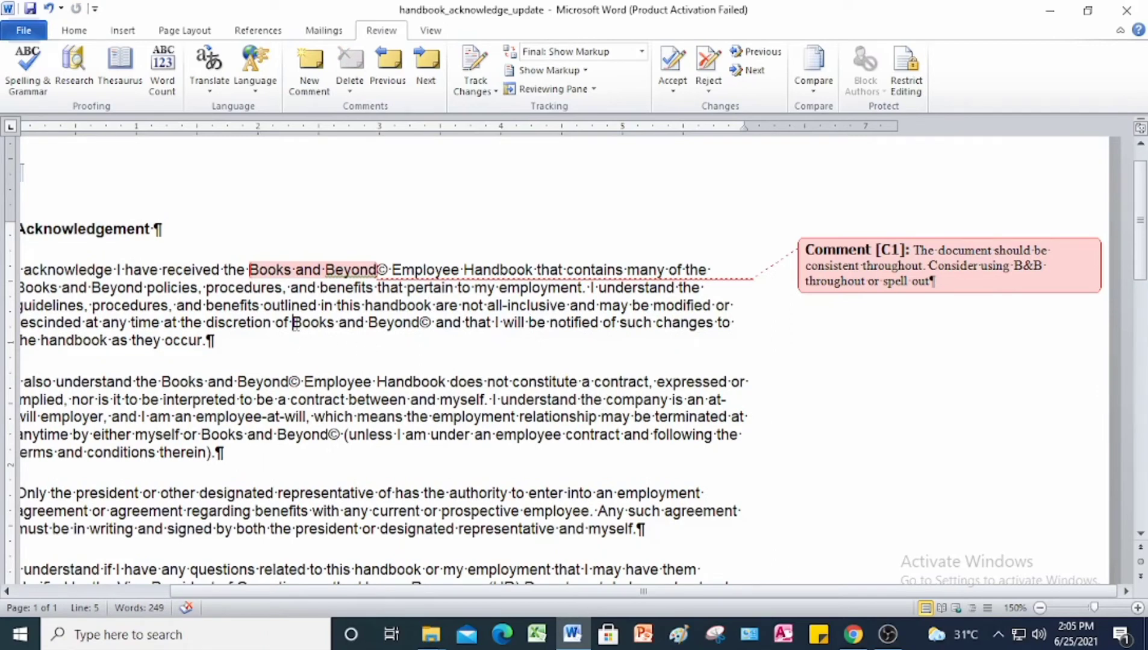
pyautogui.moveTo(295, 326); pyautogui.dragTo(428, 325)
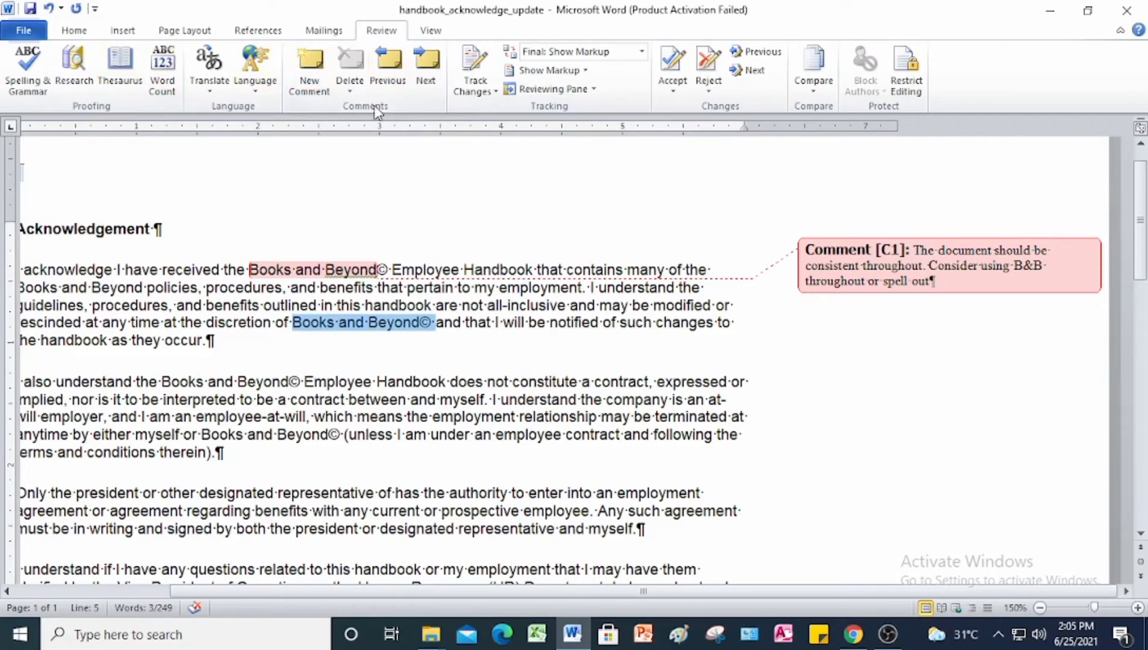
pyautogui.click(318, 81)
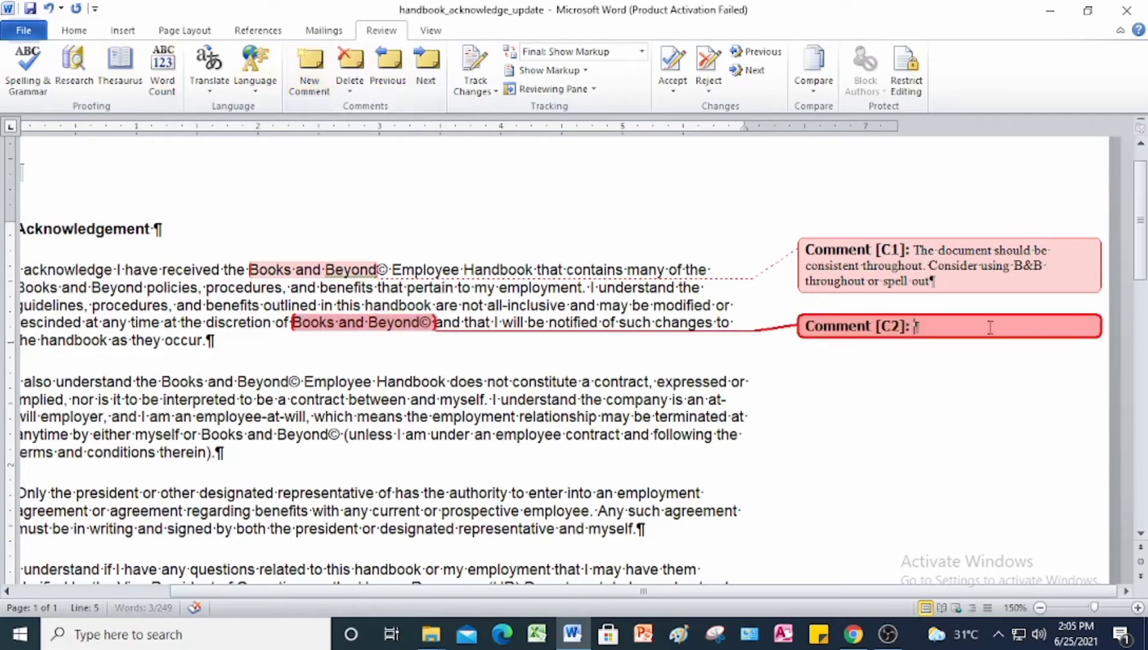
pyautogui.hotkey('ctrl', 'v')
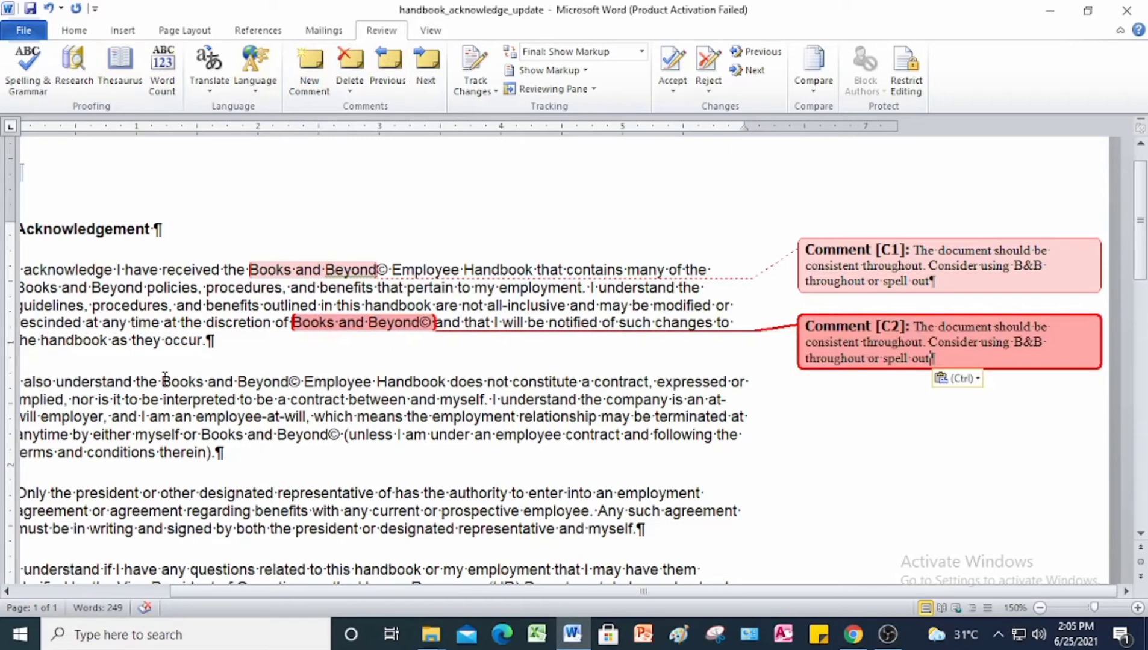
# - Add comments with the same copied text to both occurrences of "Books and Beyond©" in the second paragraph
pyautogui.moveTo(162, 382); pyautogui.dragTo(303, 381)
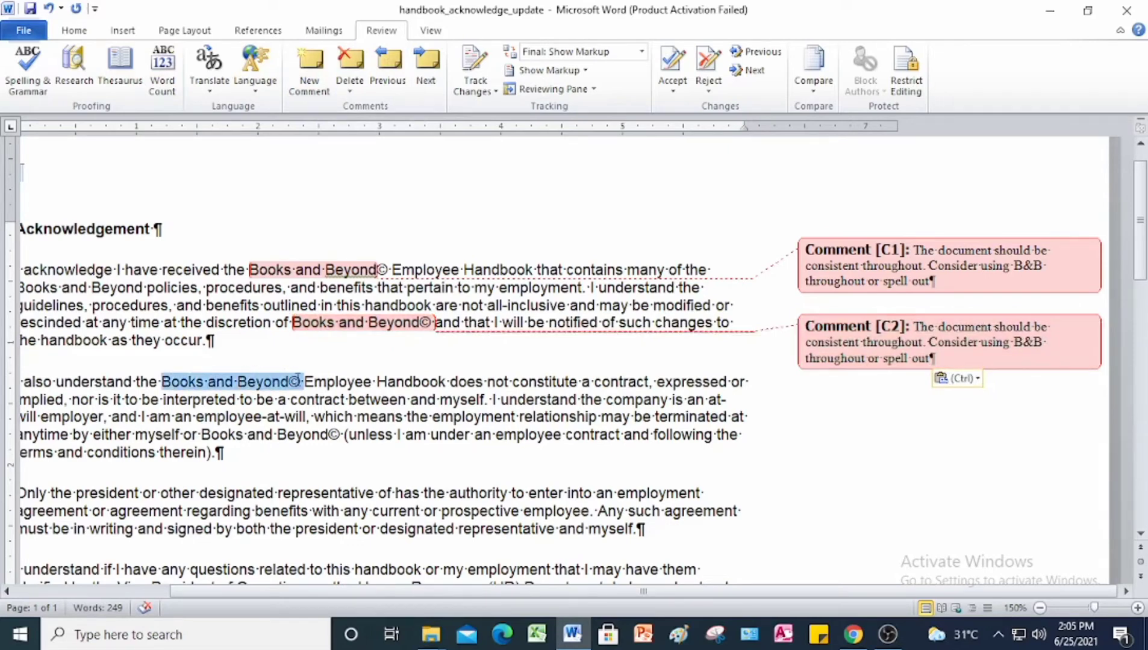
pyautogui.click(317, 80)
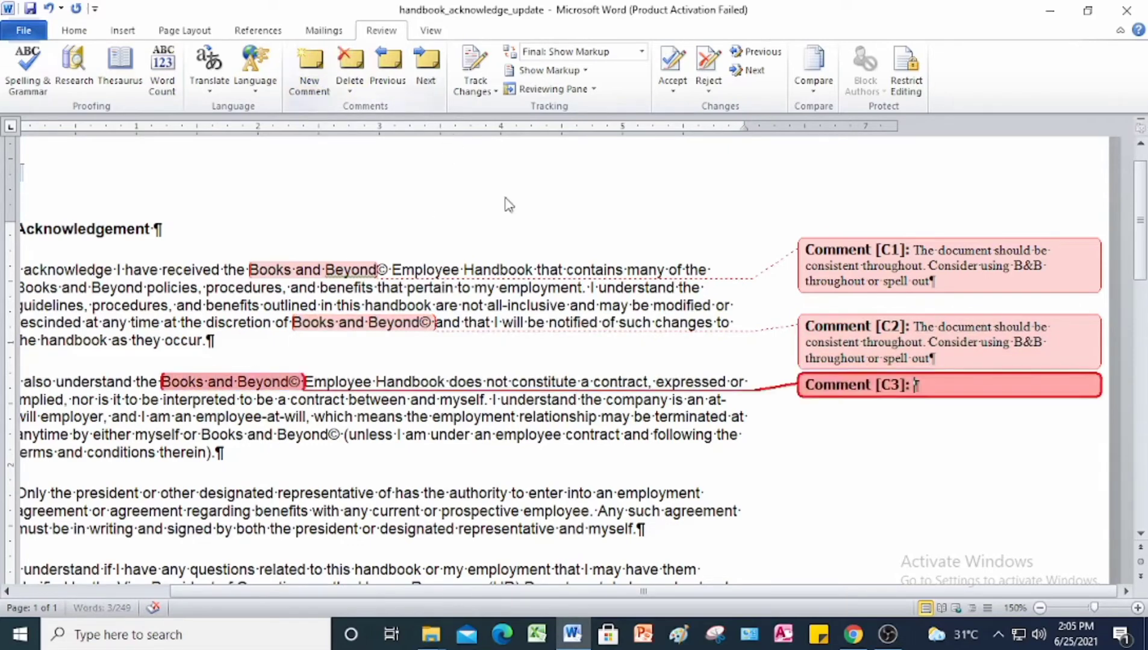
pyautogui.hotkey('ctrl', 'v')
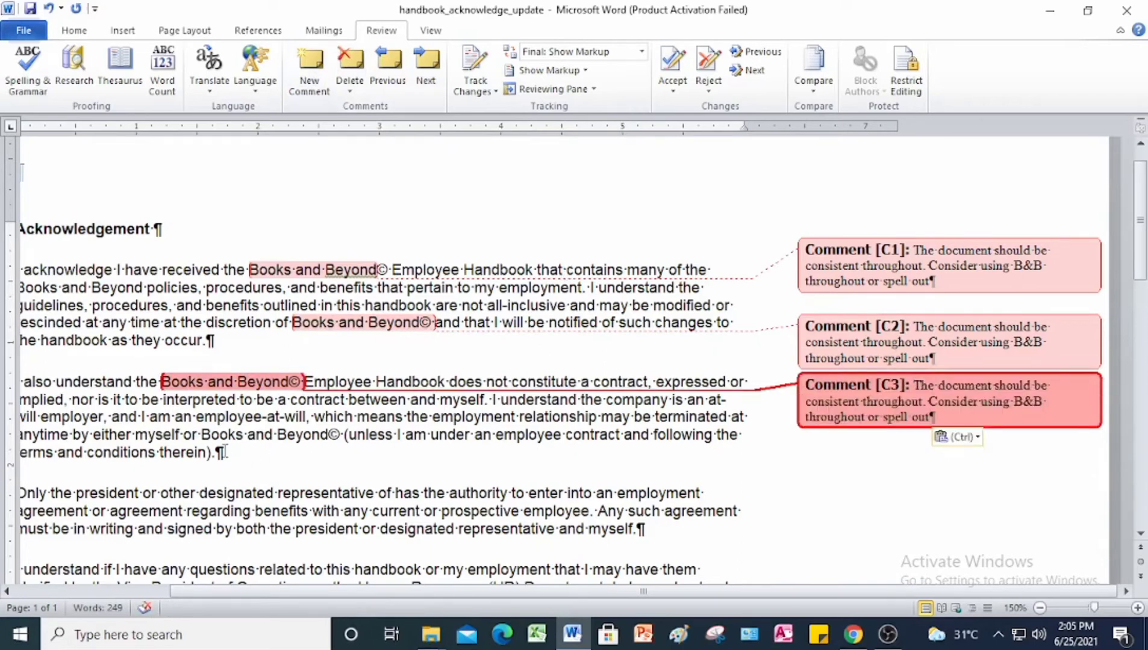
pyautogui.moveTo(202, 439); pyautogui.dragTo(340, 437)
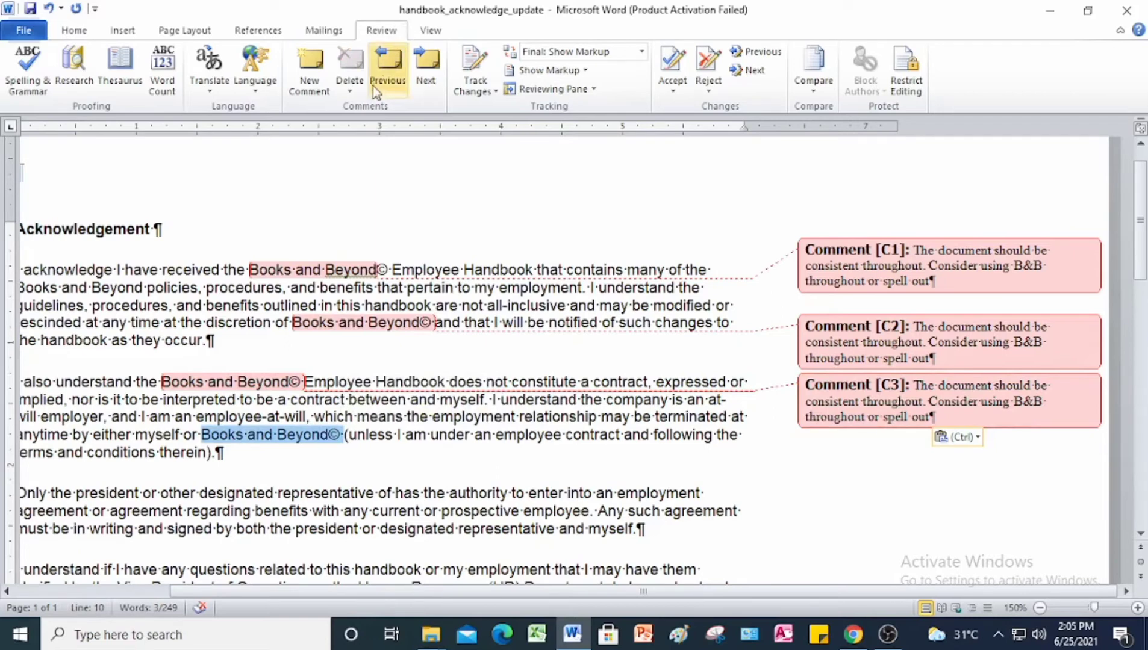
pyautogui.click(310, 66)
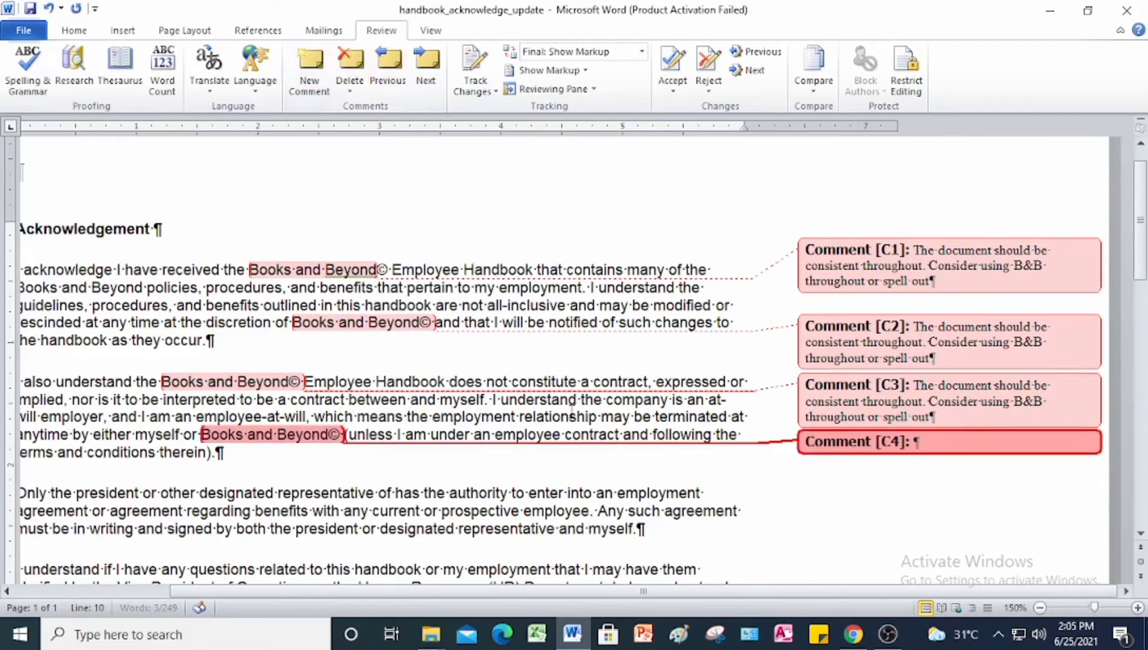
pyautogui.hotkey('ctrl', 'v')
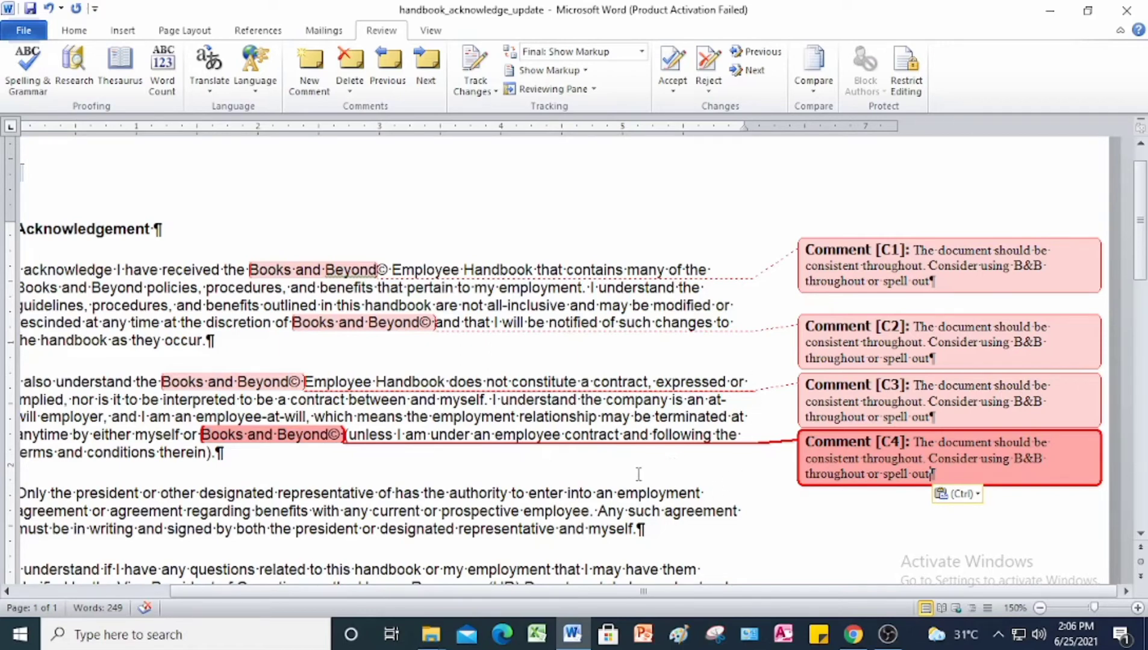
# - Comment on "Vice President of Operations" in the last paragraph: "The Vice President of Operations is replaced with the new title, Vice President of Support Services"
pyautogui.moveTo(544, 592); pyautogui.dragTo(434, 594)
pyautogui.scroll(-3, 461, 511)
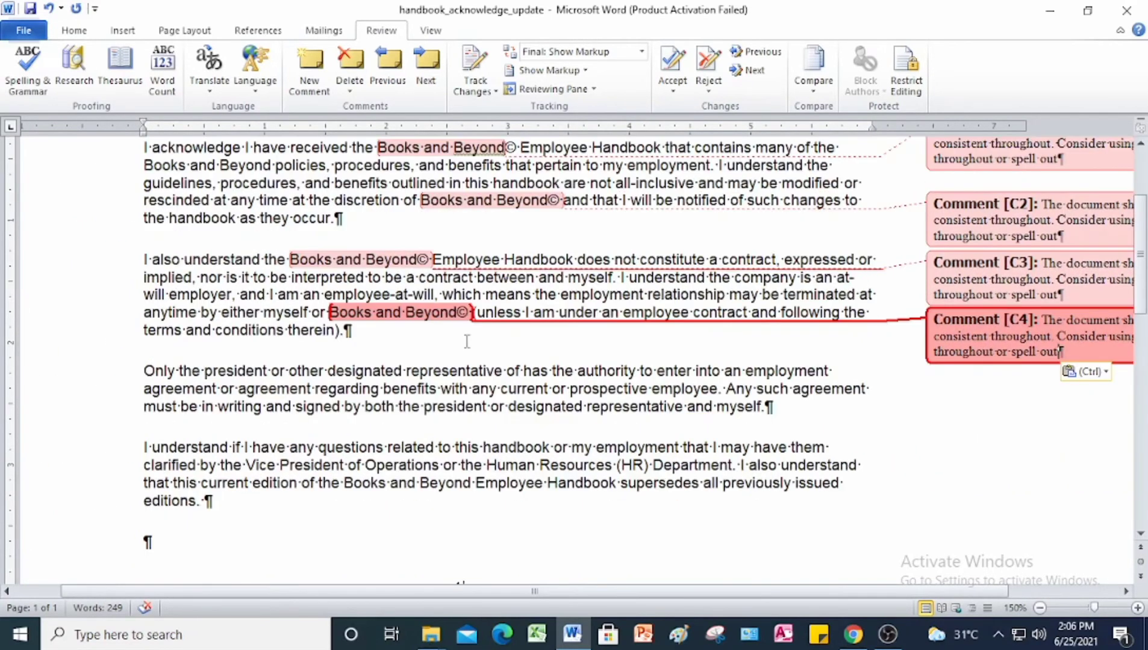
pyautogui.click(247, 473)
pyautogui.moveTo(246, 466); pyautogui.dragTo(419, 470)
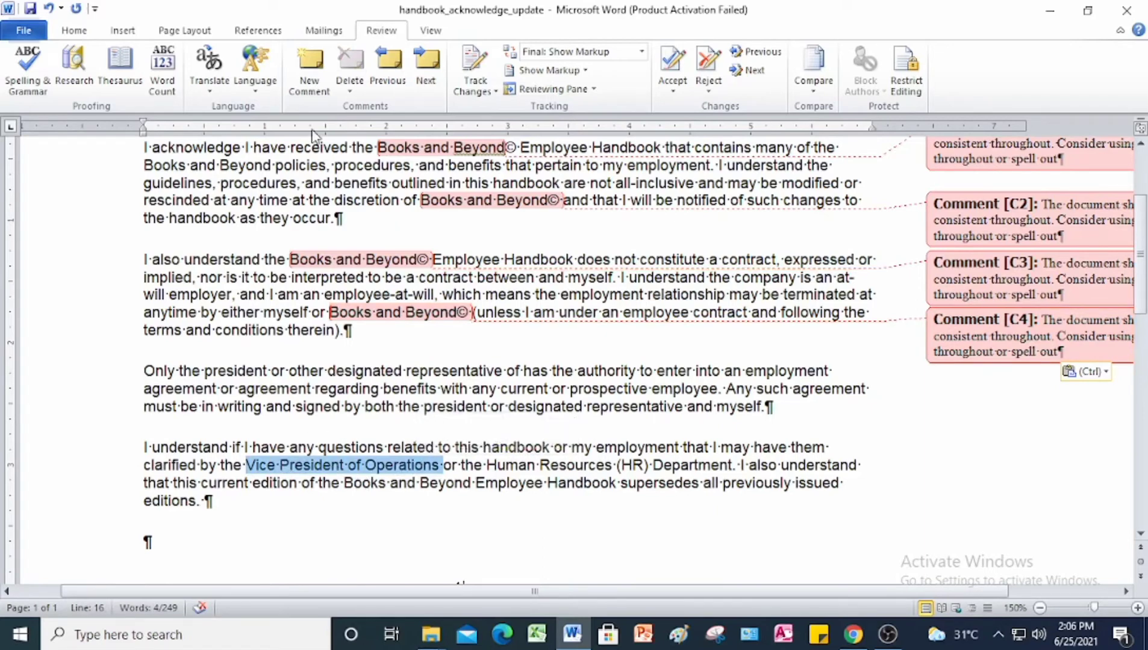
pyautogui.click(310, 63)
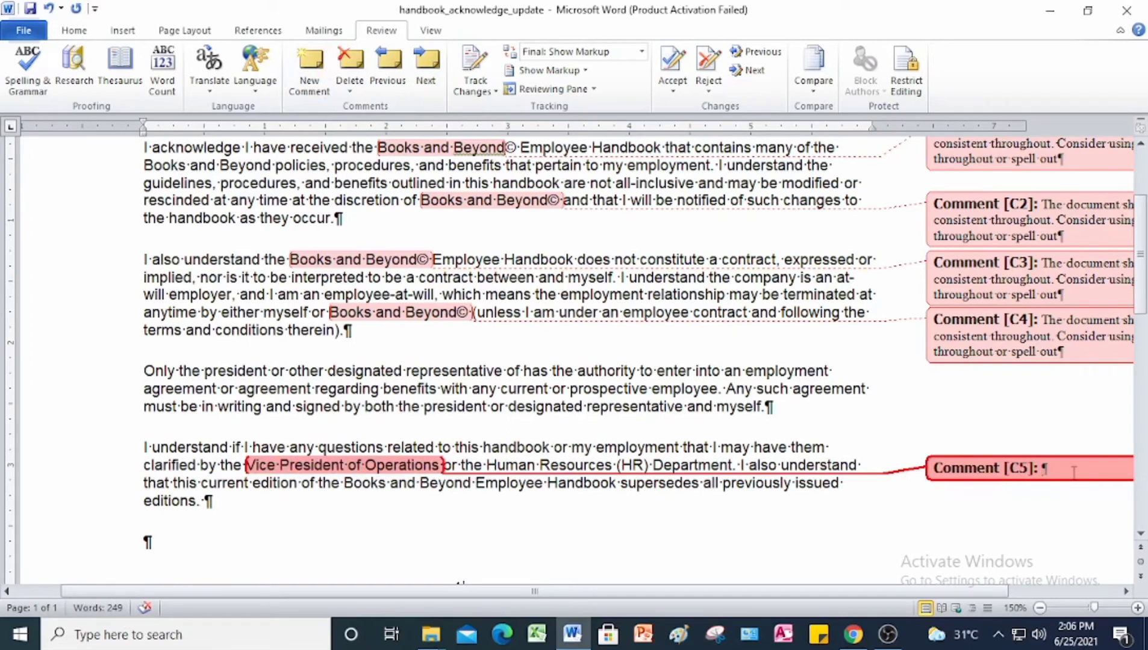
pyautogui.write('The Vice Pr')
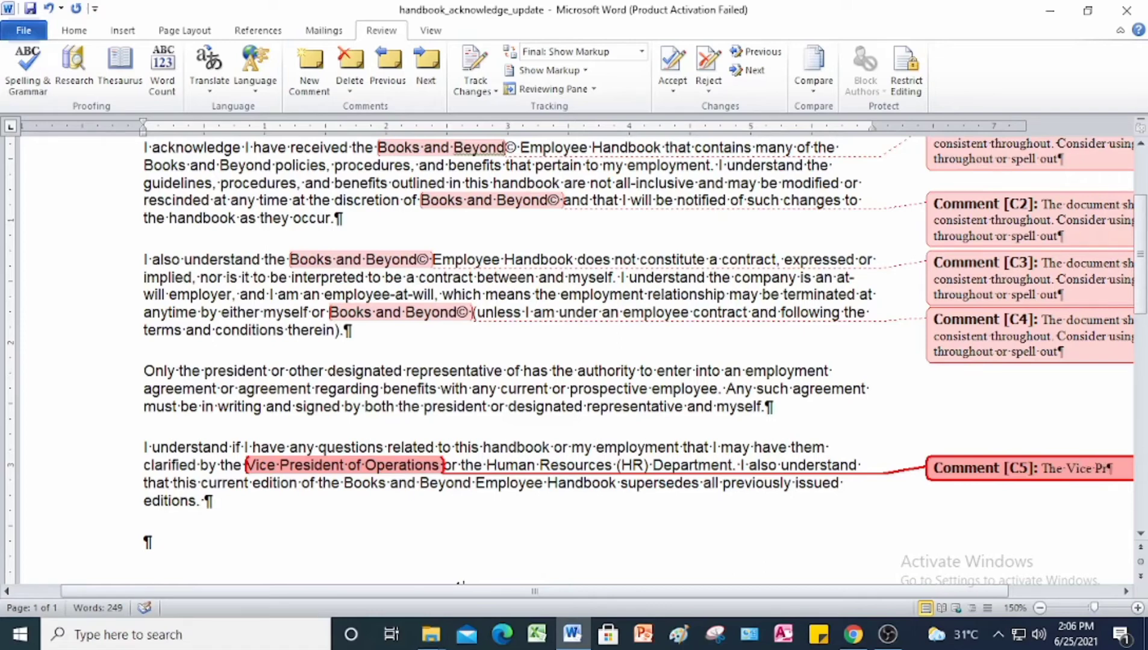
pyautogui.write('esident')
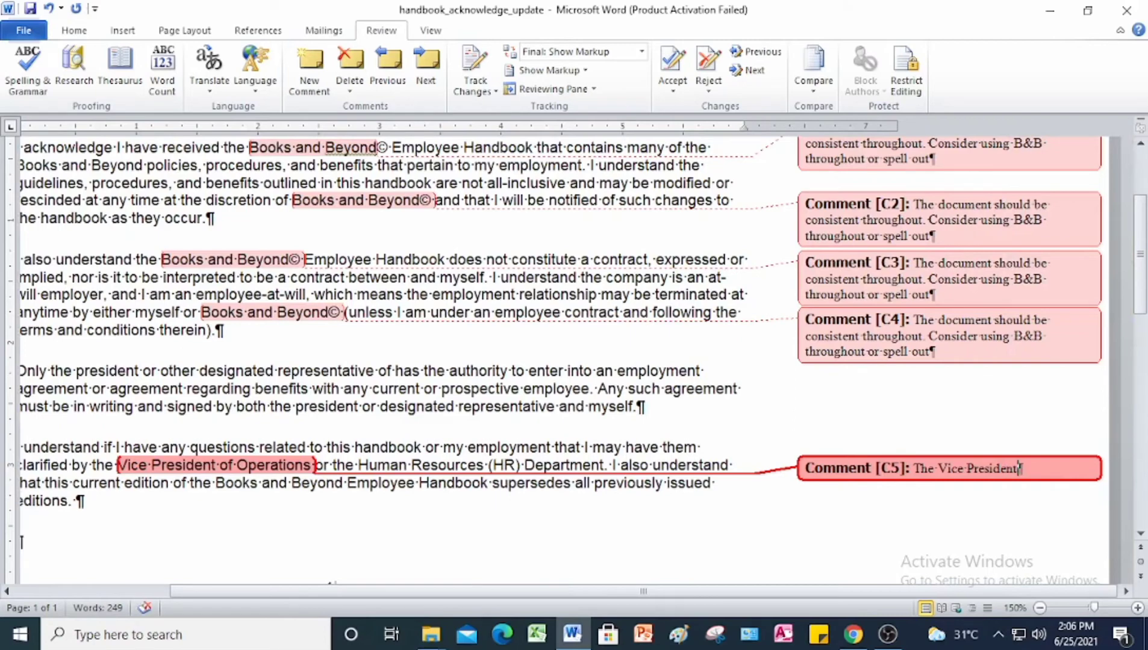
pyautogui.write(' of Operations ')
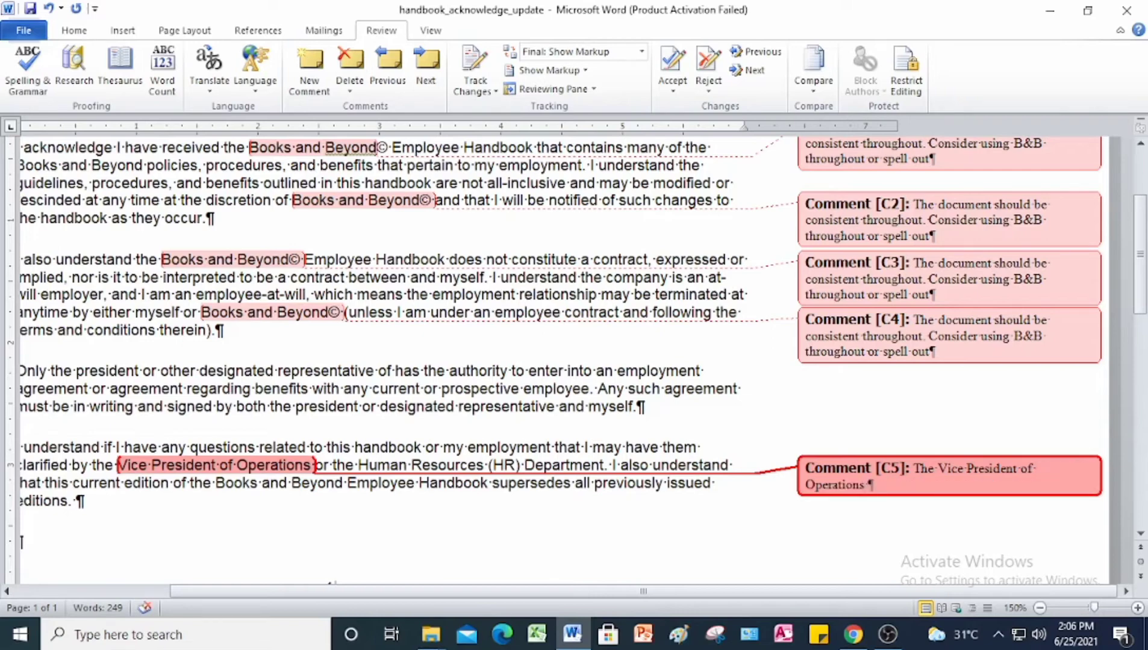
pyautogui.write('is replaced with')
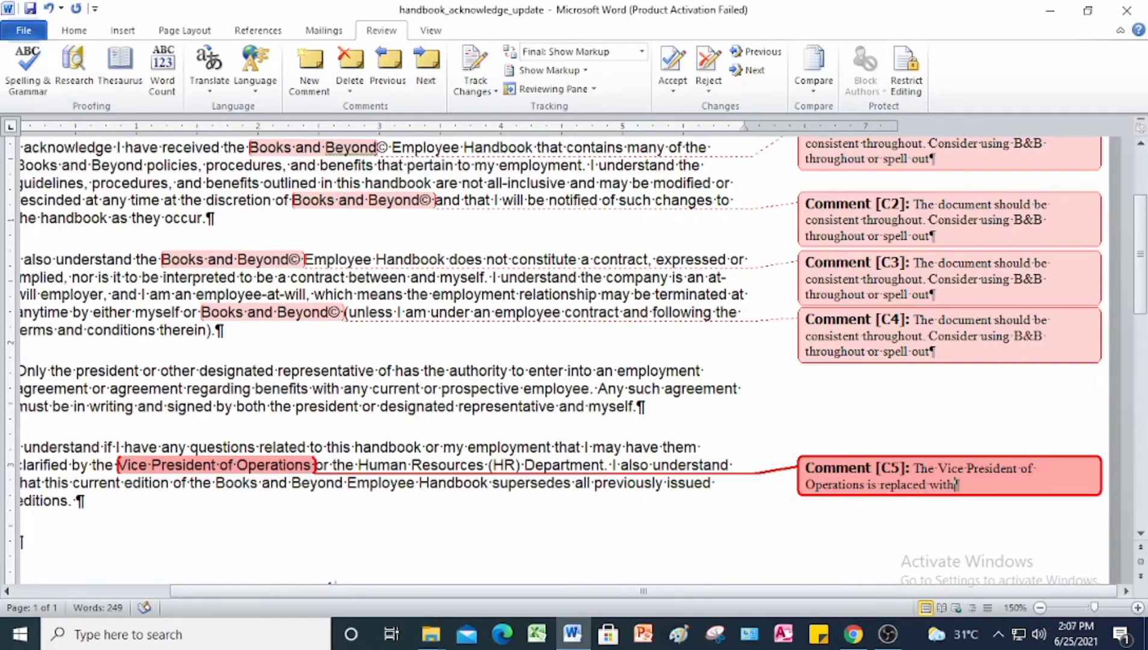
pyautogui.write(' the new title')
pyautogui.write(', ')
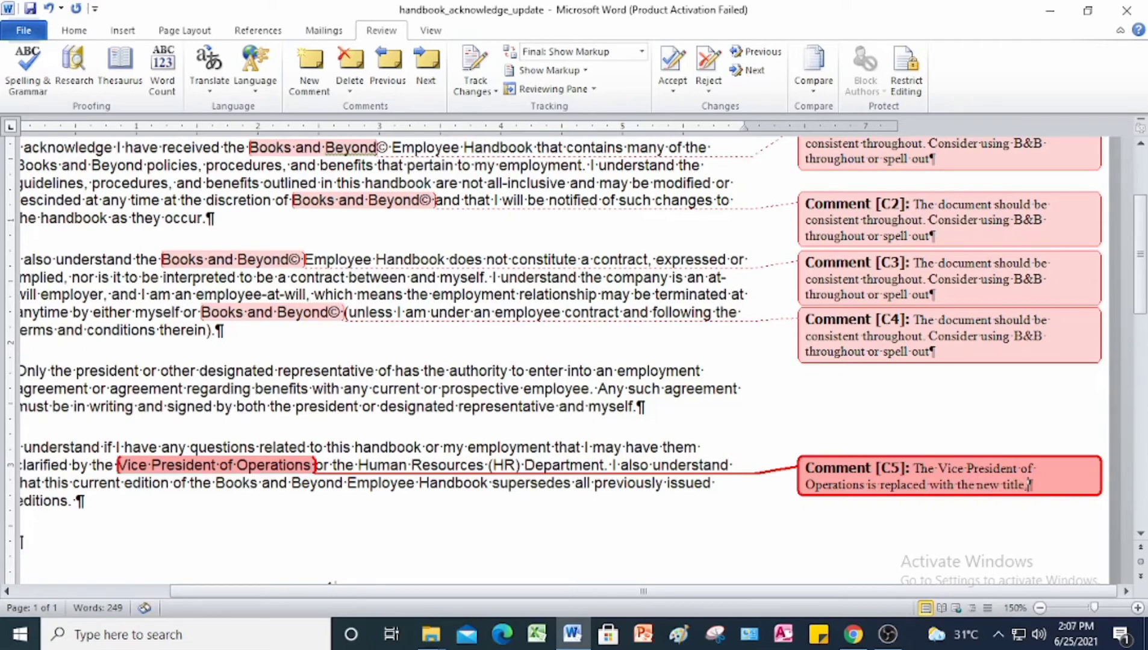
pyautogui.write('Vice President')
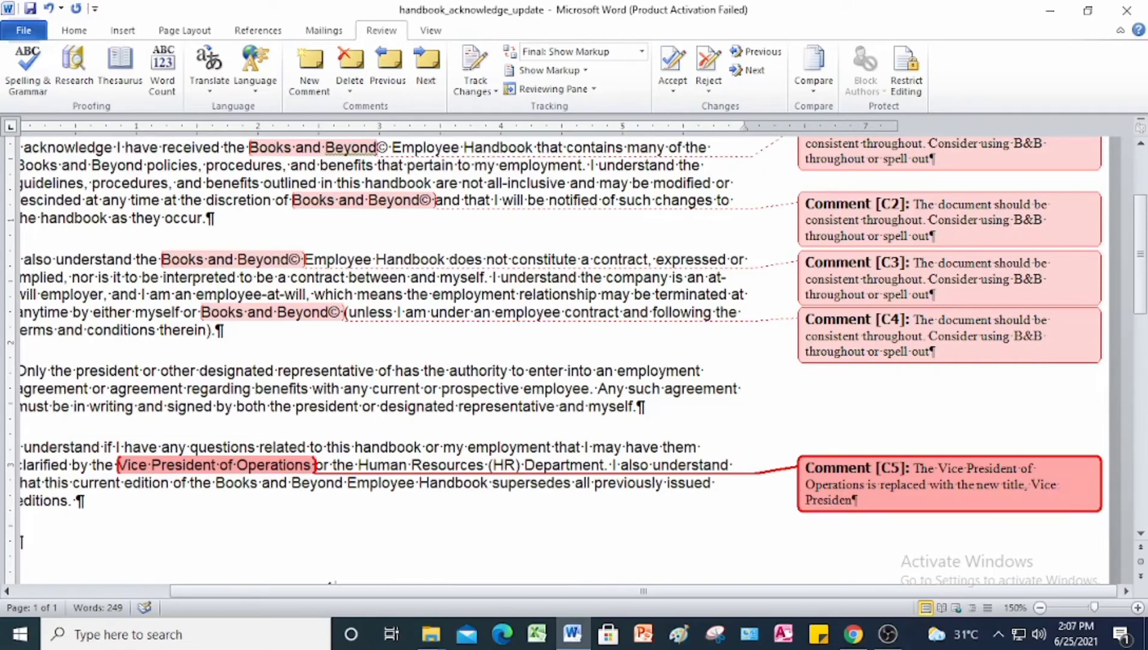
pyautogui.write(' of Support Service')
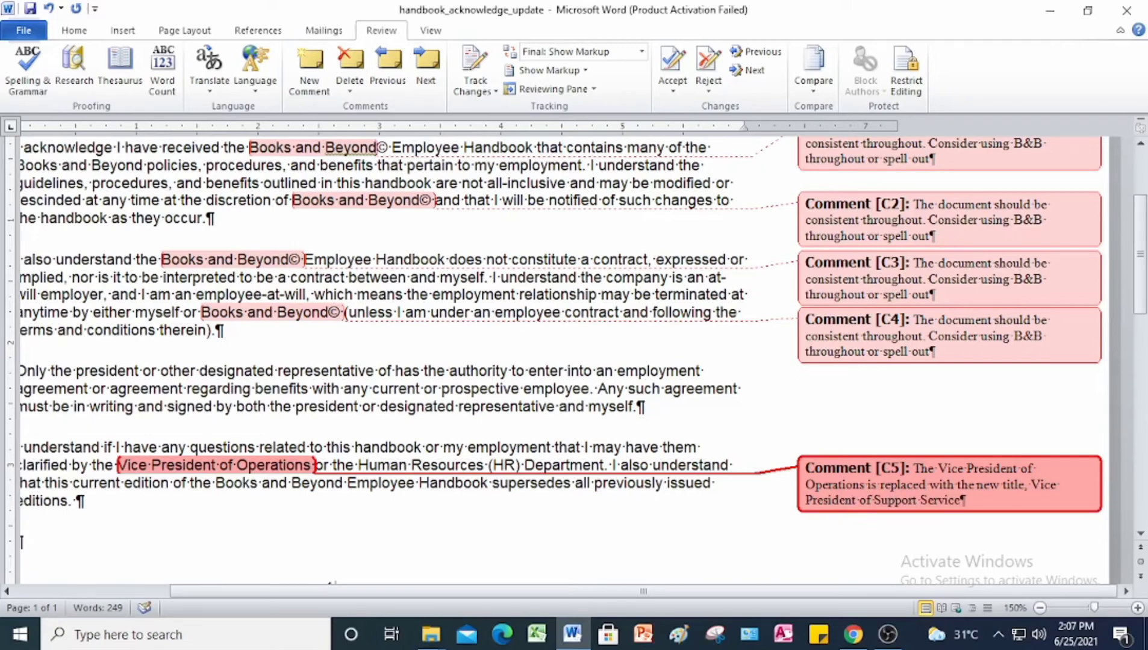
pyautogui.write('s')
# - Set the review display to Final and look over the acknowledgement text without its markup
pyautogui.moveTo(697, 598); pyautogui.dragTo(576, 595)
pyautogui.scroll(3, 634, 374)
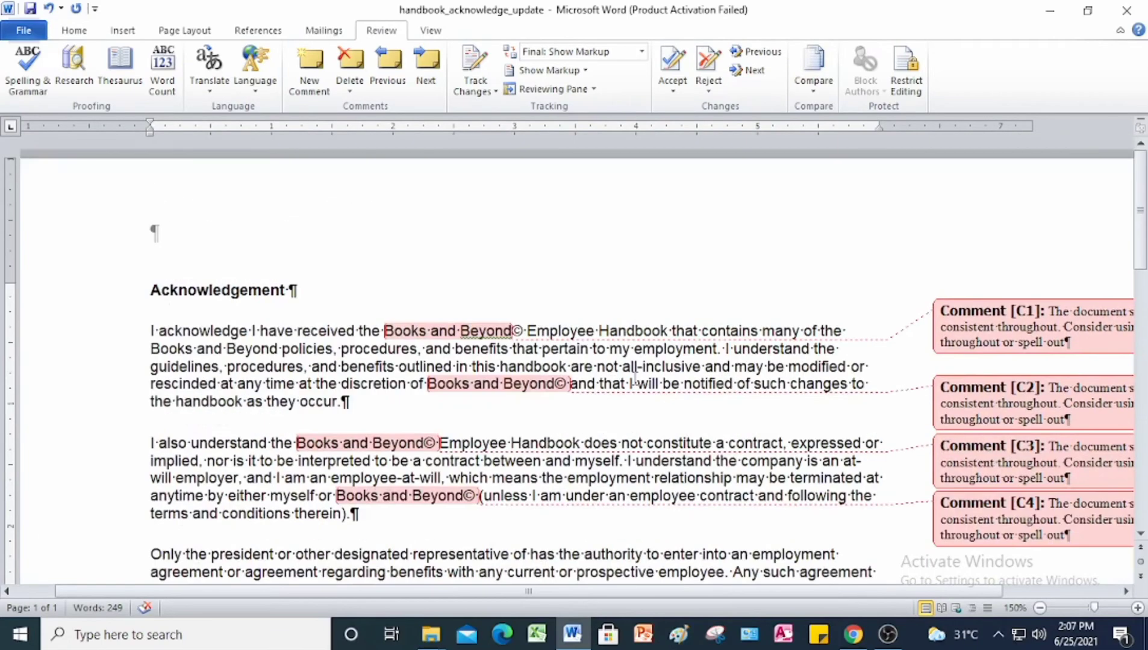
pyautogui.scroll(-2, 635, 379)
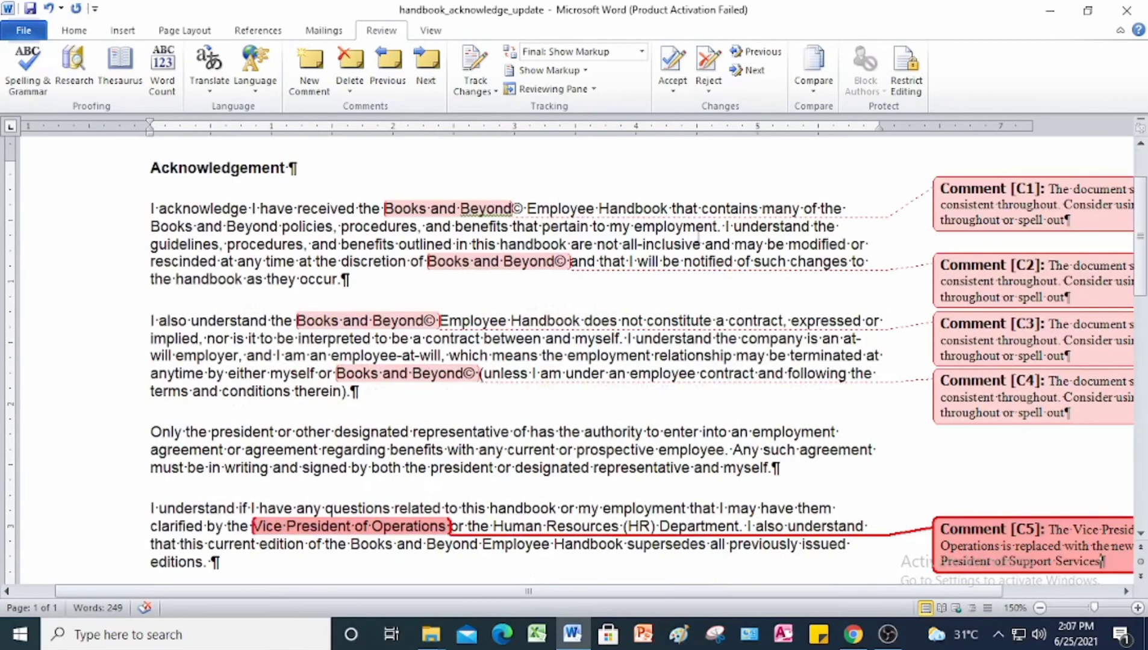
pyautogui.click(669, 182)
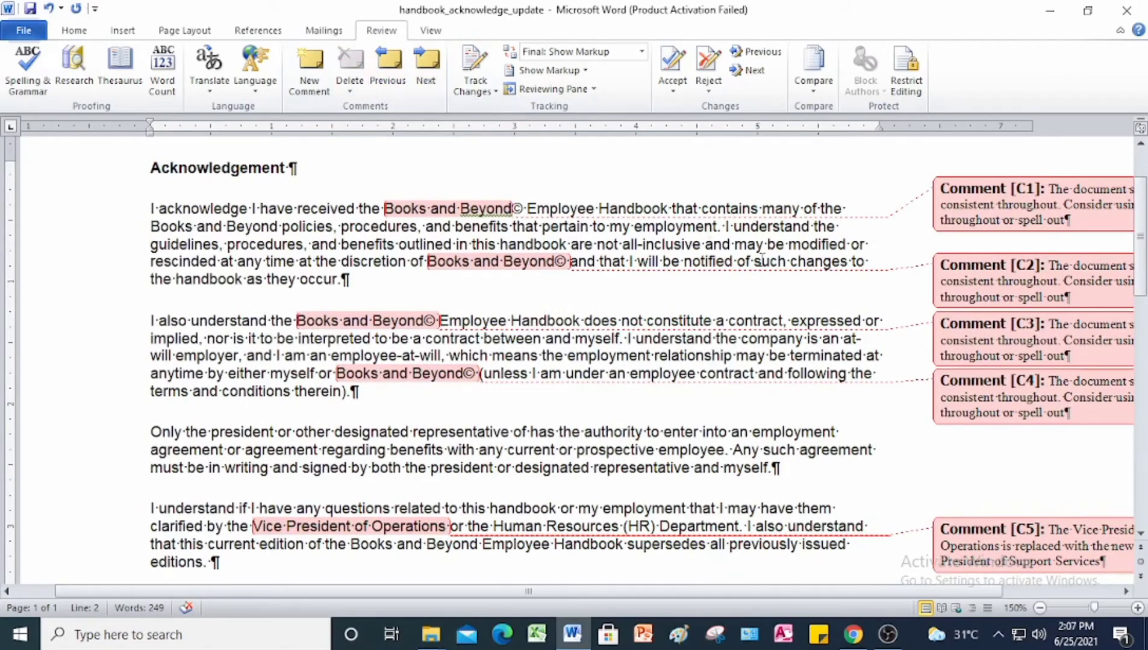
pyautogui.click(641, 51)
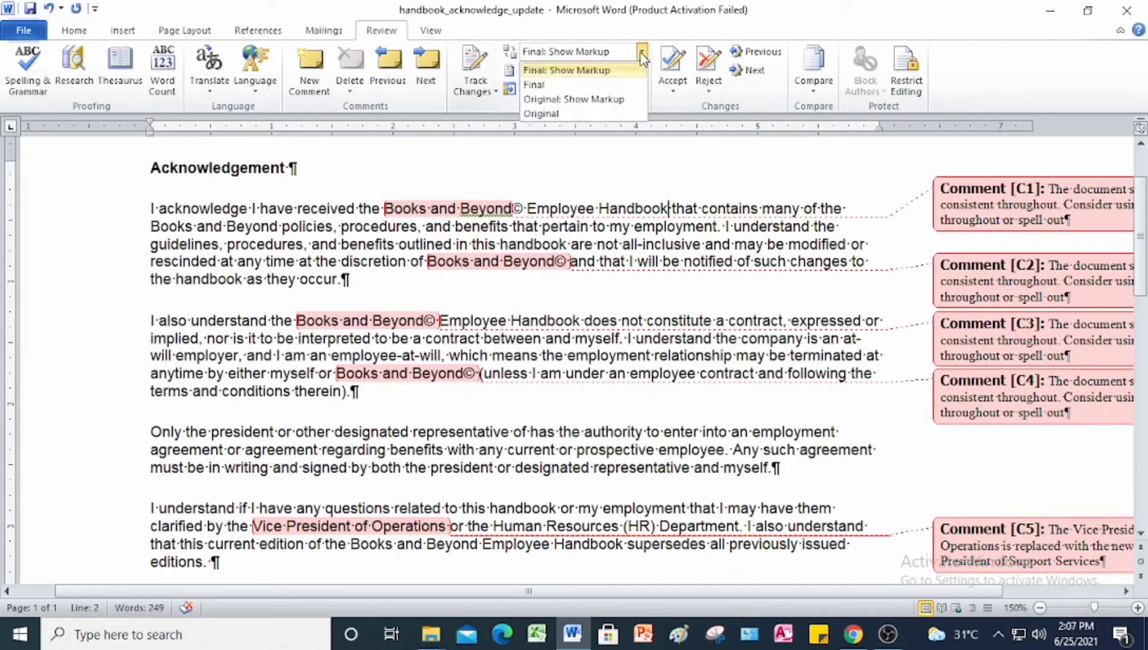
pyautogui.click(542, 75)
pyautogui.scroll(2, 717, 416)
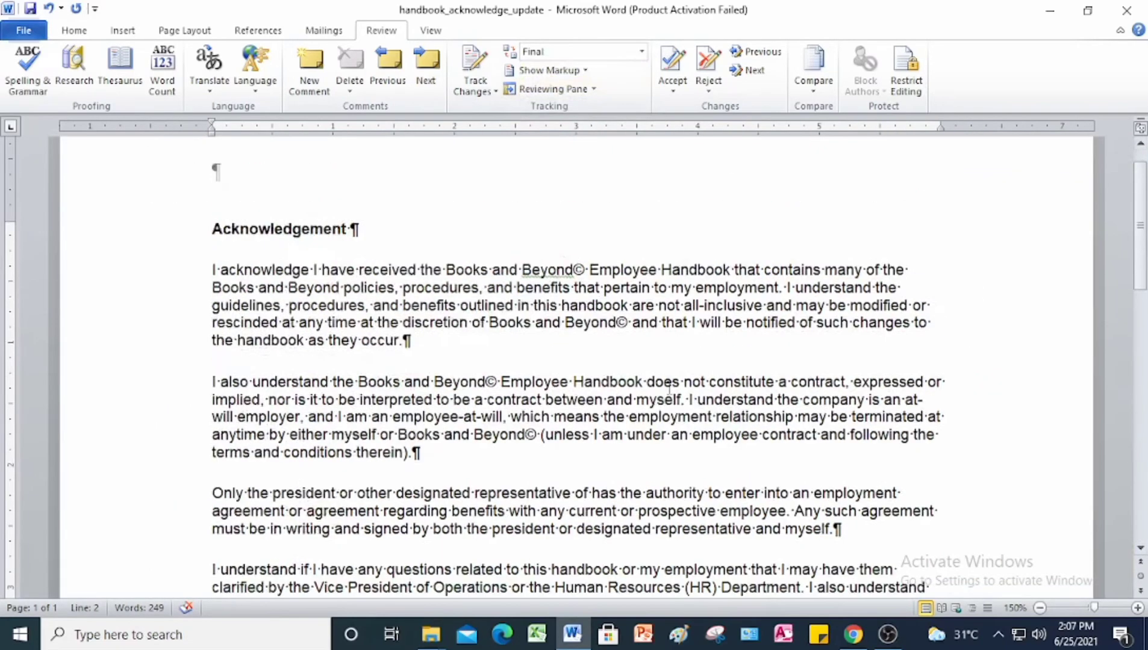
pyautogui.scroll(-4, 672, 372)
pyautogui.scroll(5, 672, 372)
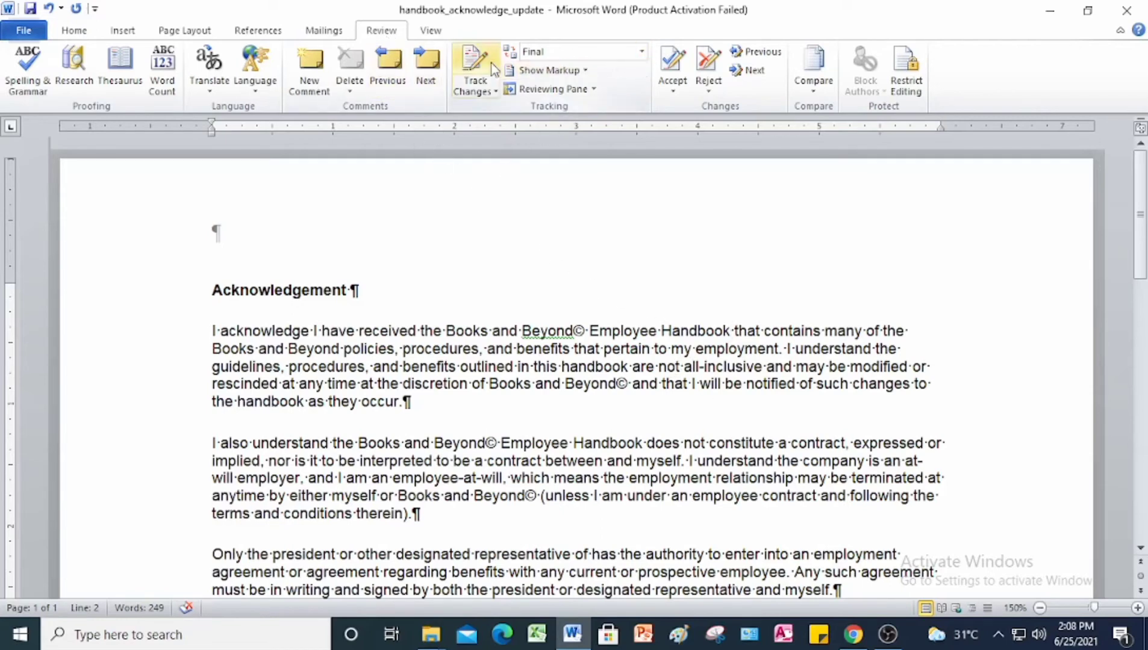
# - Restore the review display to Final: Show Markup and read through the comments beside the text
pyautogui.click(642, 52)
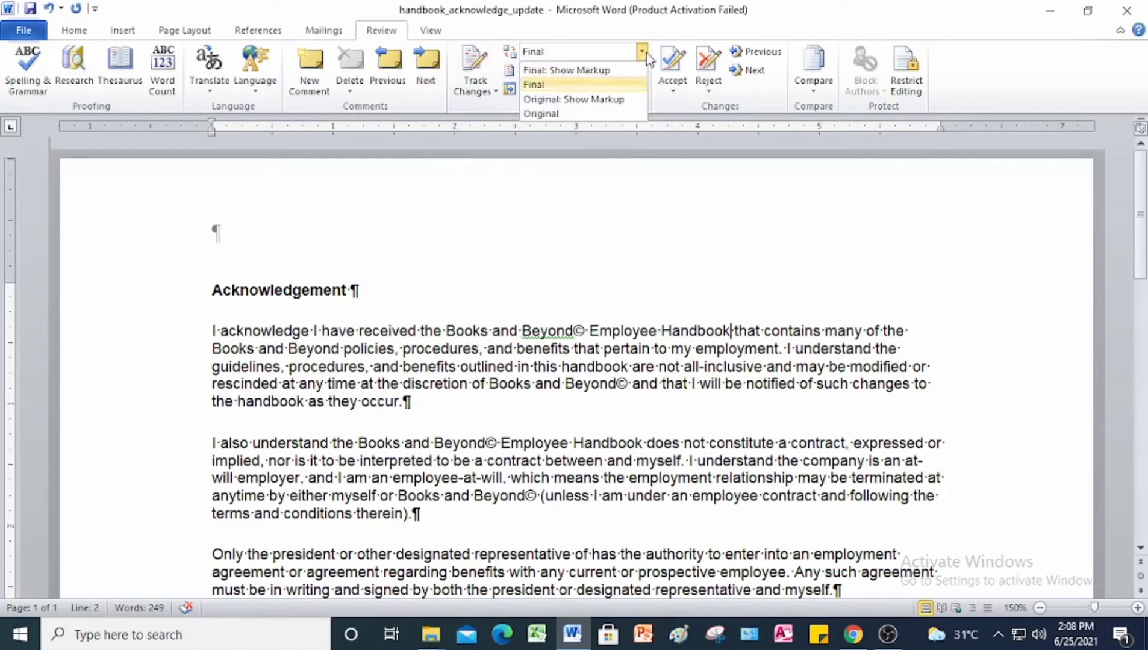
pyautogui.click(619, 71)
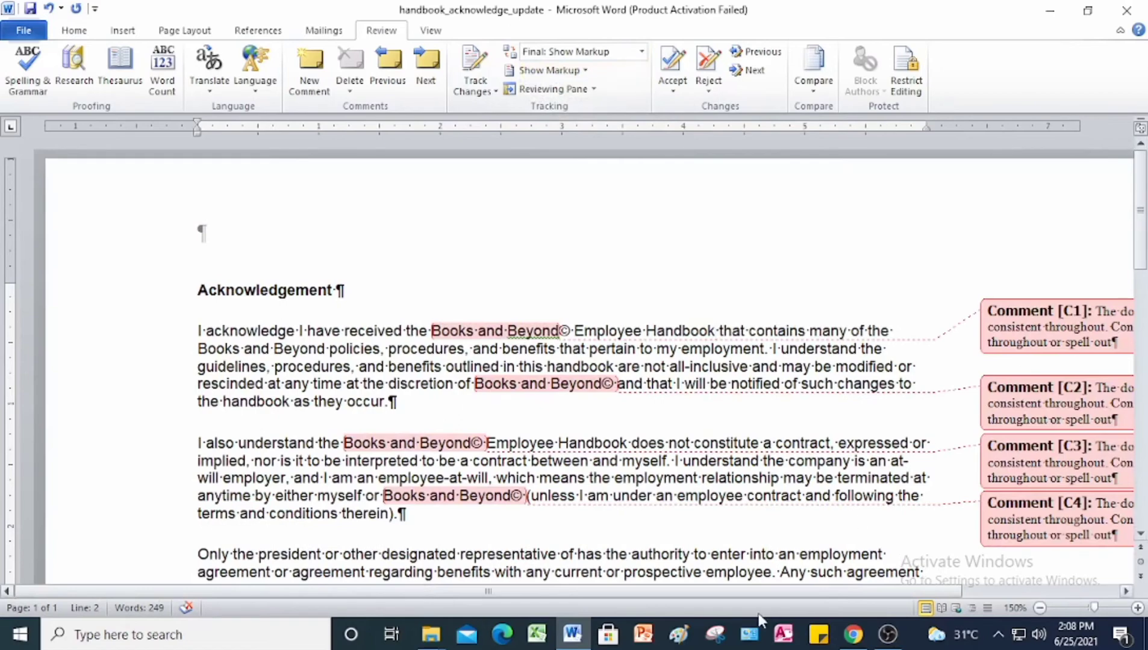
pyautogui.moveTo(777, 590); pyautogui.dragTo(930, 589)
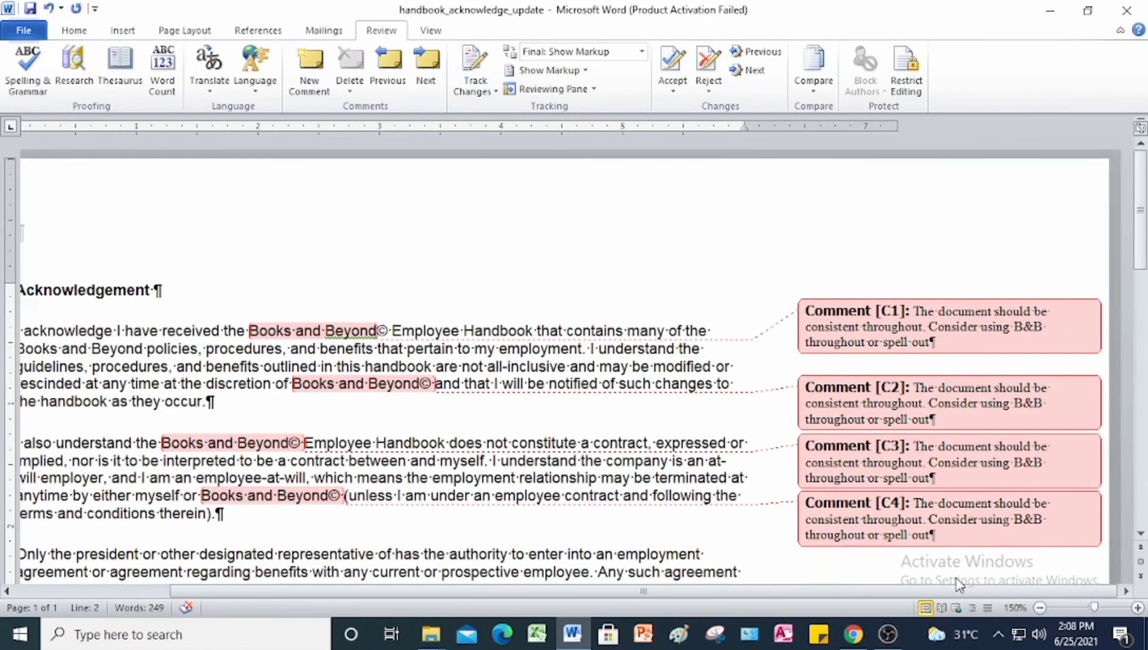
pyautogui.scroll(-2, 915, 377)
pyautogui.scroll(-3, 915, 370)
pyautogui.scroll(4, 873, 283)
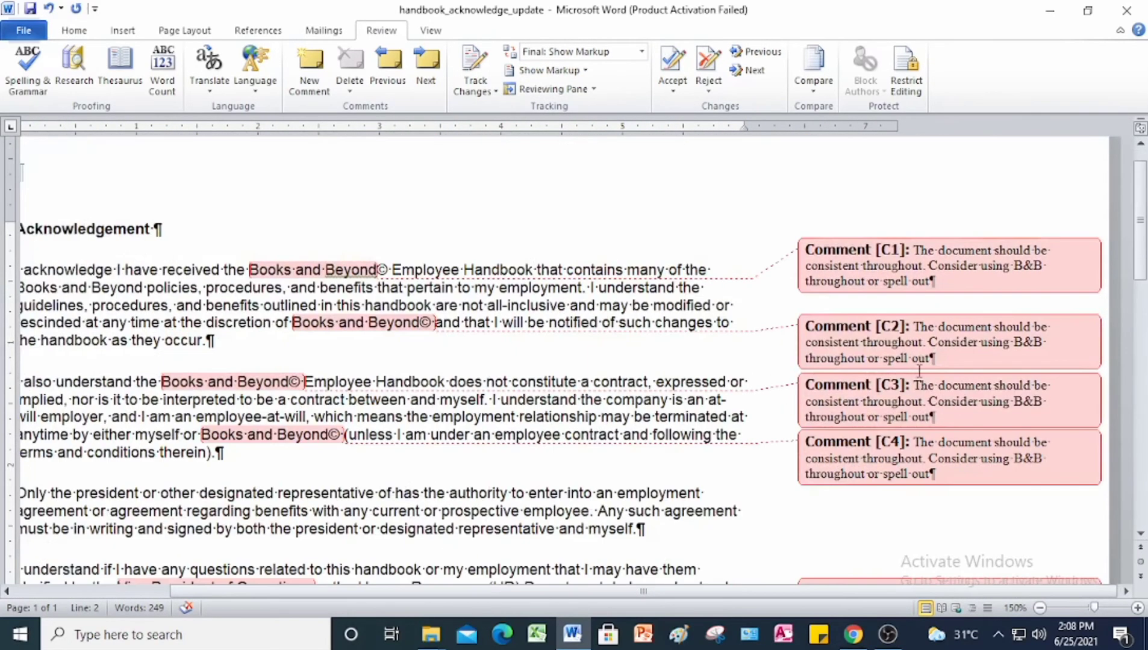
pyautogui.scroll(-2, 858, 241)
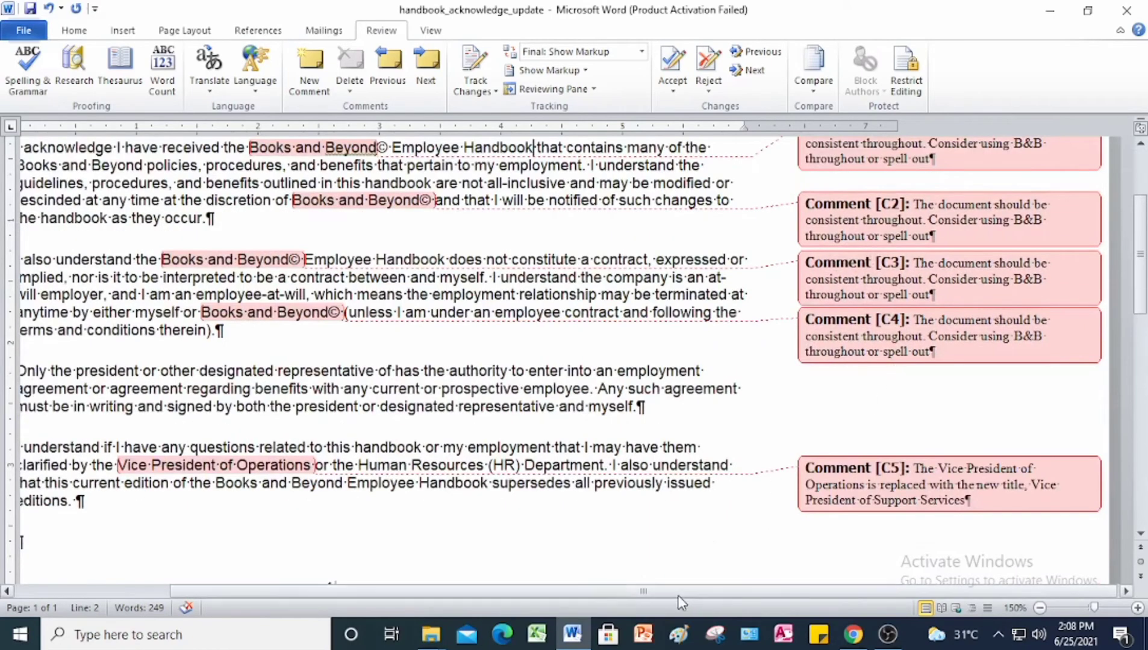
# - Preview the acknowledgement text in the Final display, and return to Final: Show Markup
pyautogui.moveTo(682, 593); pyautogui.dragTo(625, 593)
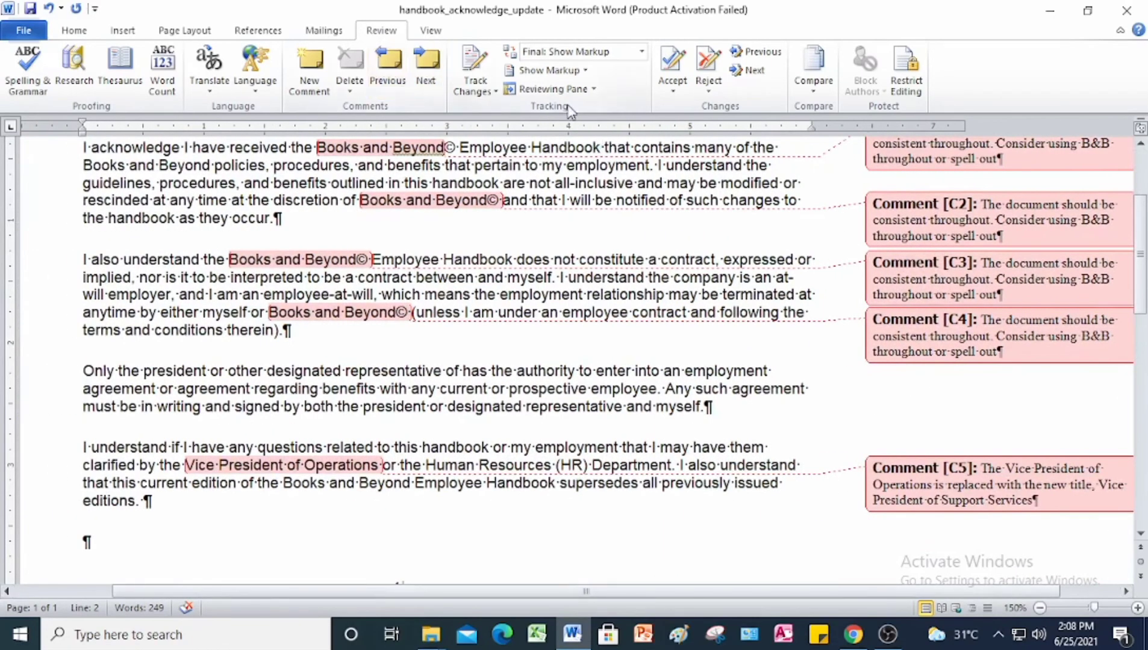
pyautogui.click(644, 53)
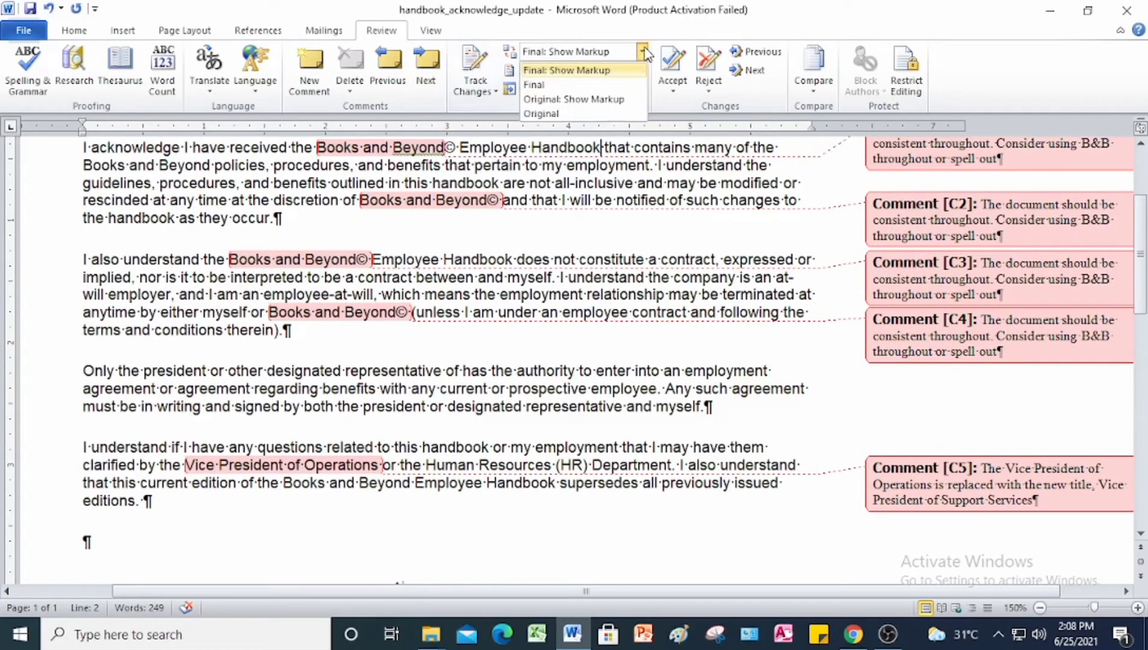
pyautogui.click(593, 85)
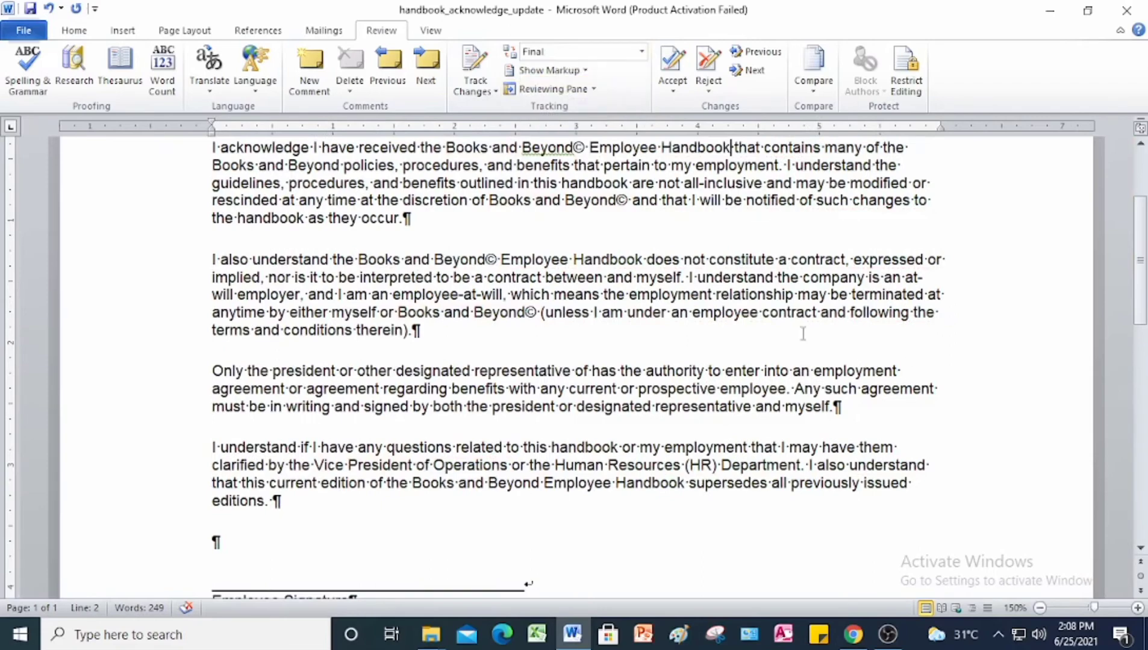
pyautogui.scroll(-1, 722, 362)
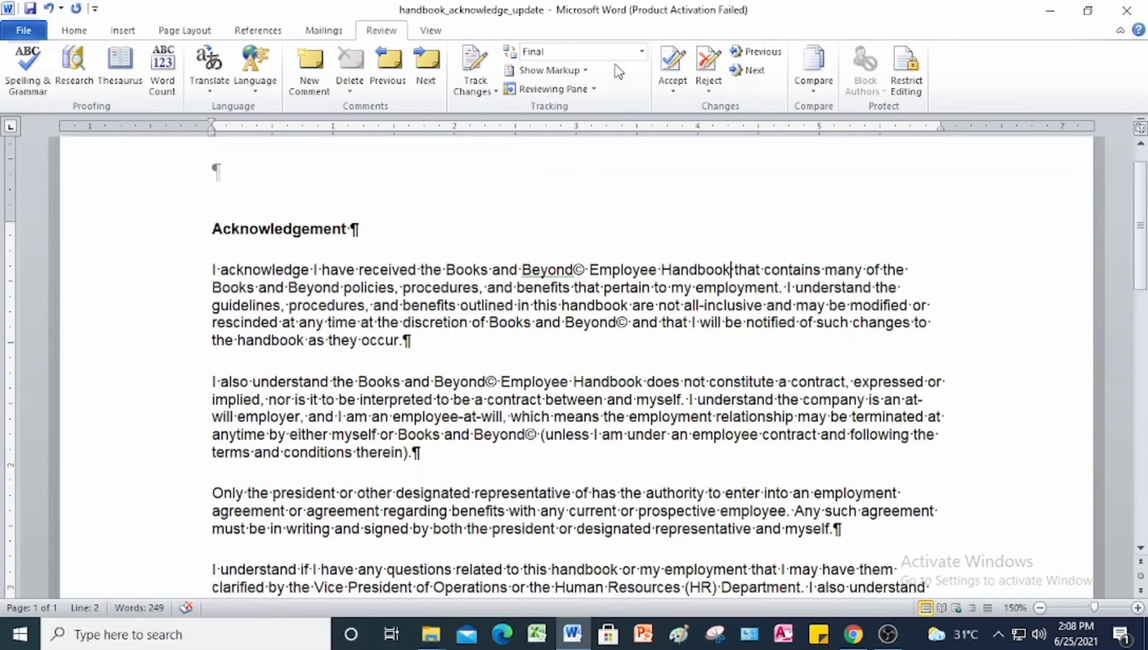
pyautogui.click(643, 53)
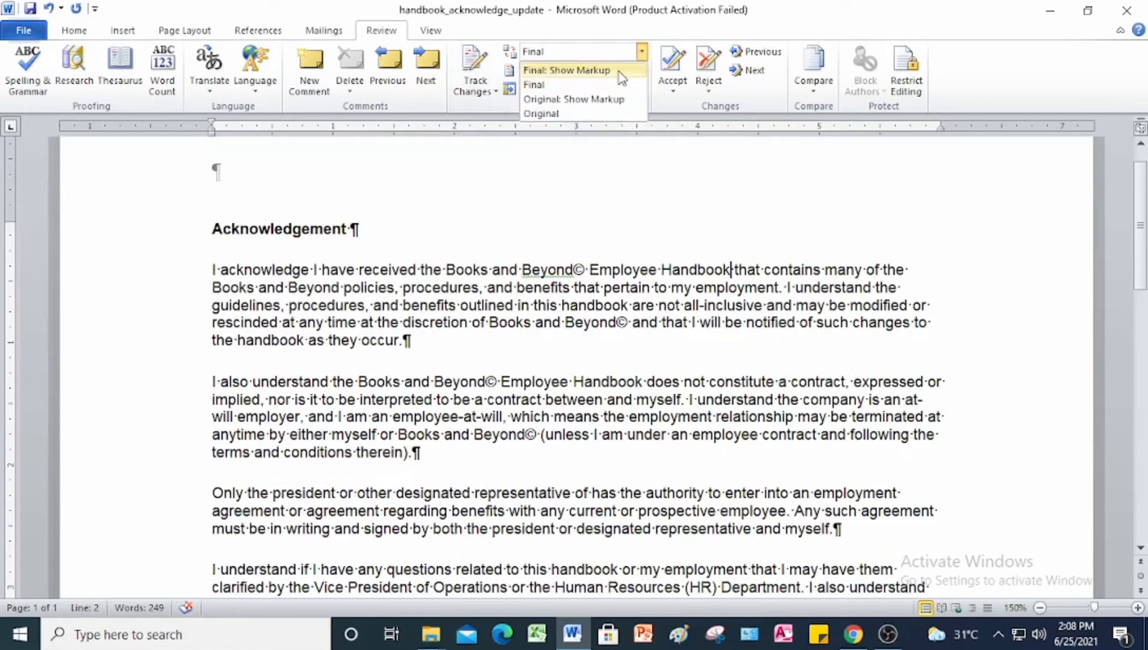
pyautogui.click(620, 71)
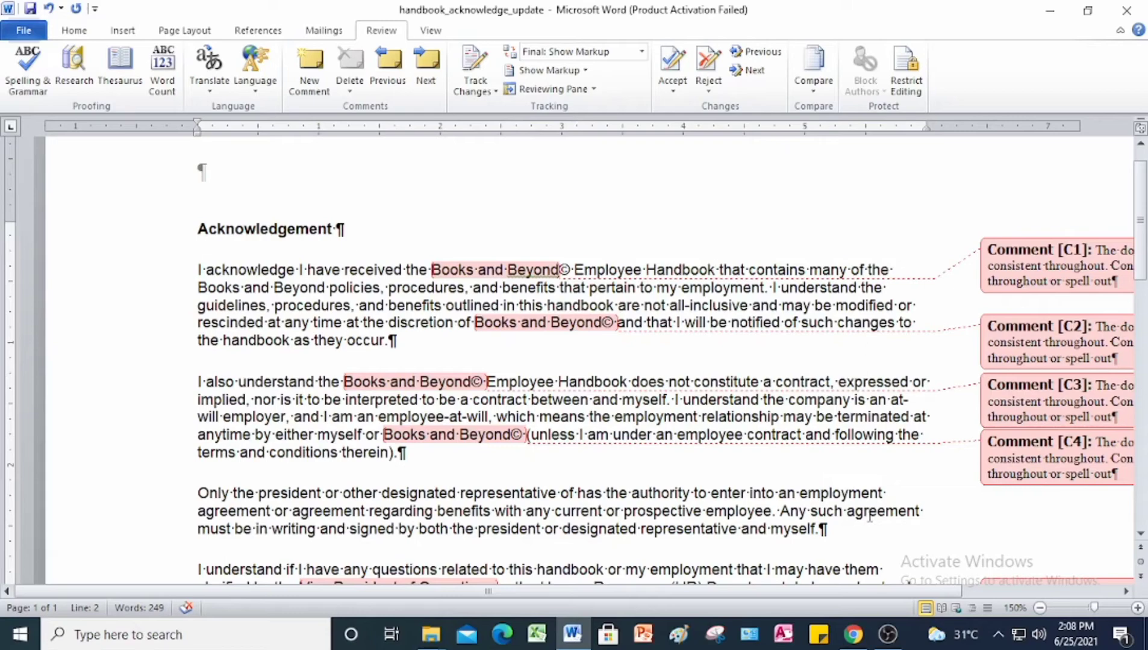
# - Save the commented document under the name handbook_mycomments and close it
pyautogui.click(23, 34)
pyautogui.click(51, 81)
pyautogui.click(534, 396)
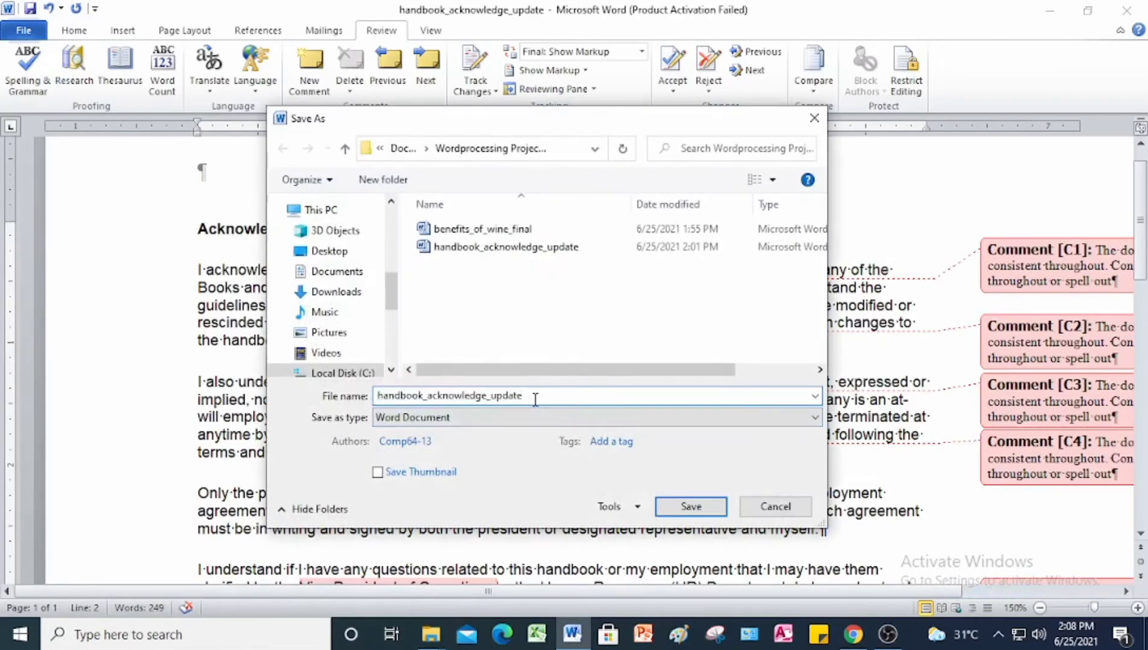
pyautogui.press('BackSpace')
pyautogui.press('BackSpace')
pyautogui.press('BackSpace')
pyautogui.press('BackSpace')
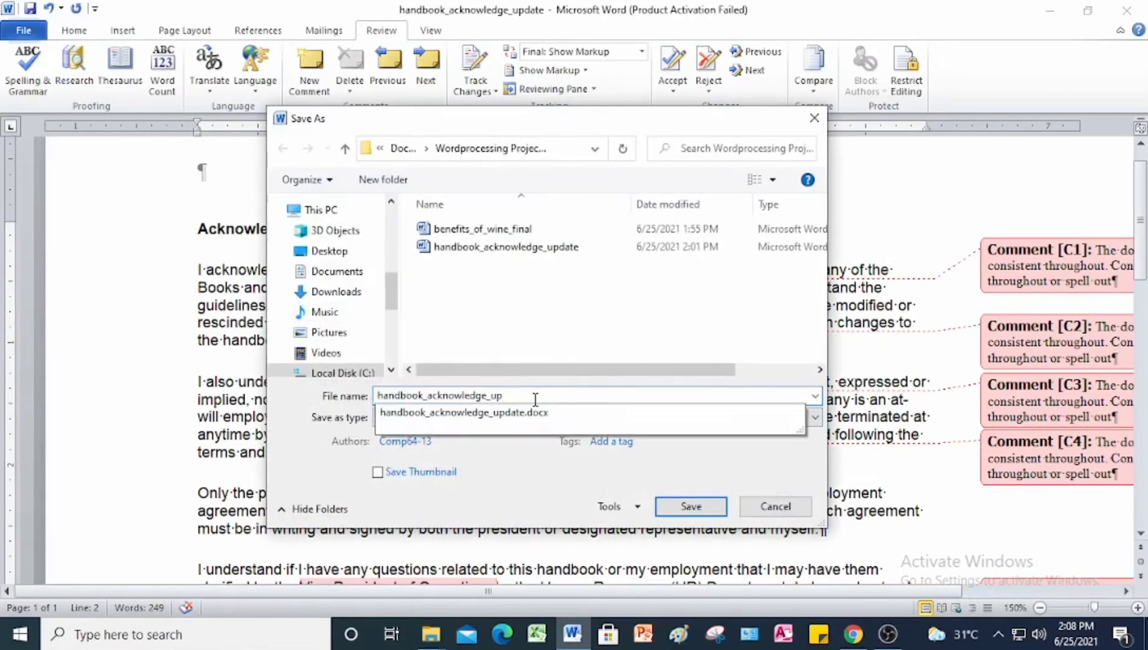
pyautogui.press('BackSpace')
pyautogui.press('BackSpace')
pyautogui.press('BackSpace')
pyautogui.press('BackSpace')
pyautogui.press('BackSpace')
pyautogui.press('BackSpace')
pyautogui.press('BackSpace')
pyautogui.press('BackSpace')
pyautogui.write('mycomments')
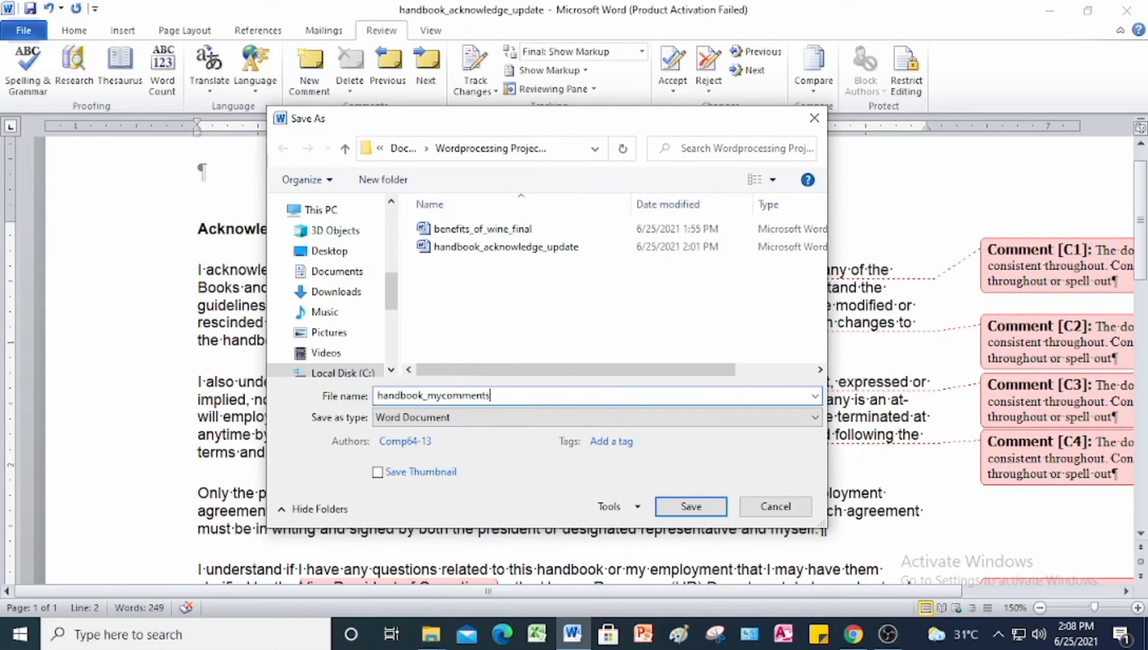
pyautogui.click(717, 508)
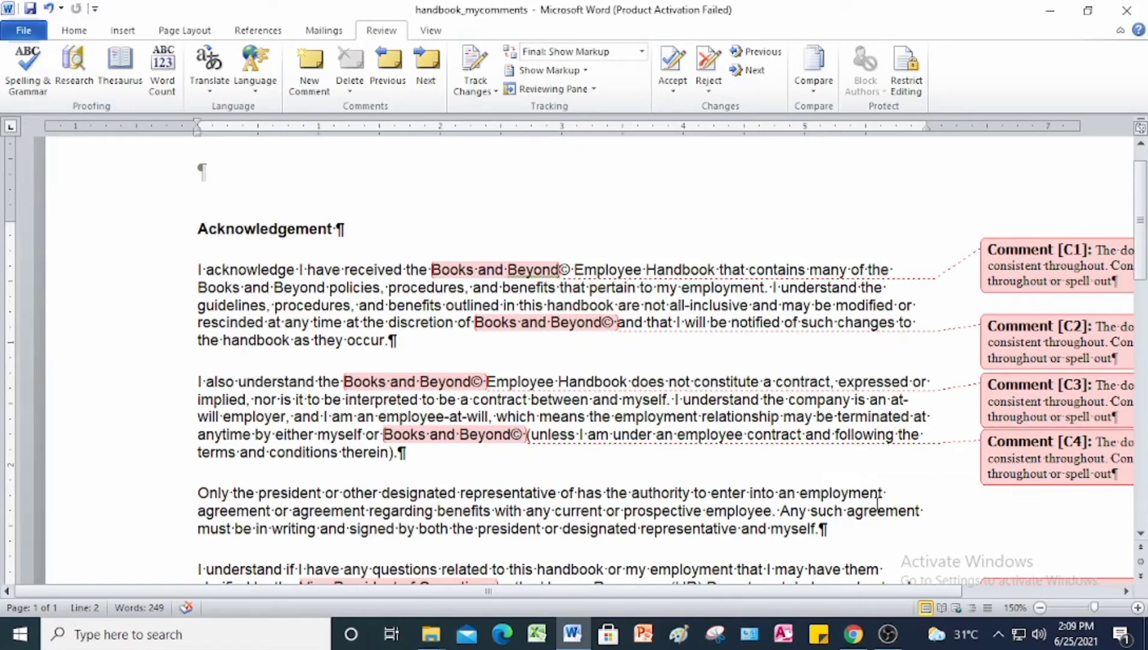
pyautogui.click(23, 30)
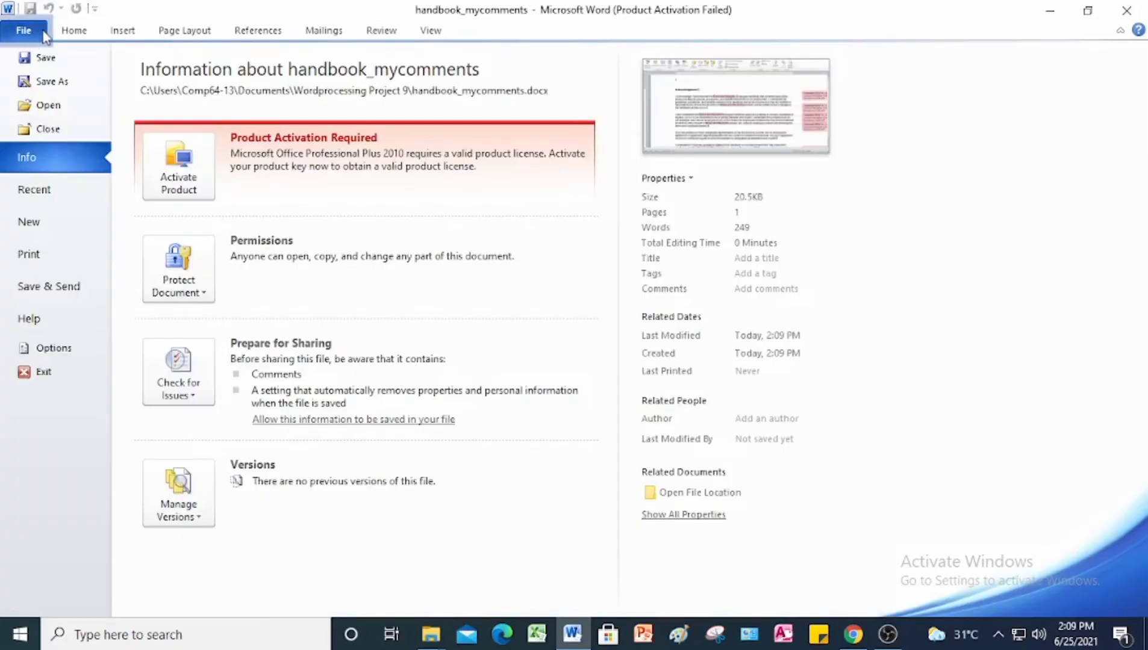
pyautogui.click(49, 129)
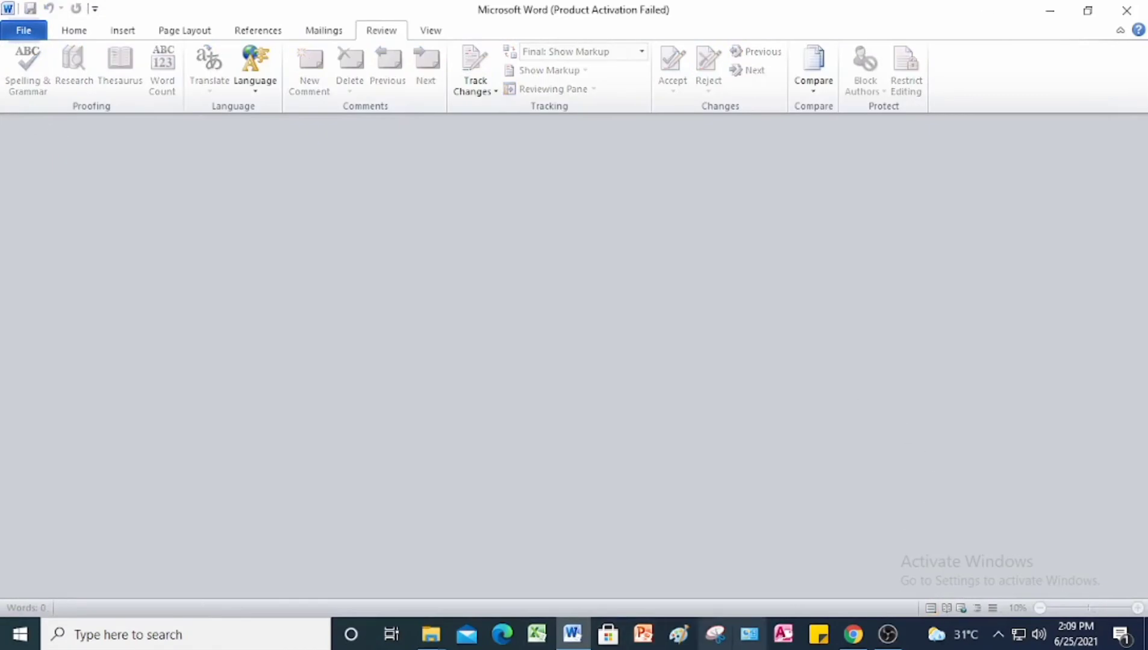
# - Switch to the Project 9 PDF in Chrome and read the Project 9-4 instructions about showing comments inline
pyautogui.click(843, 637)
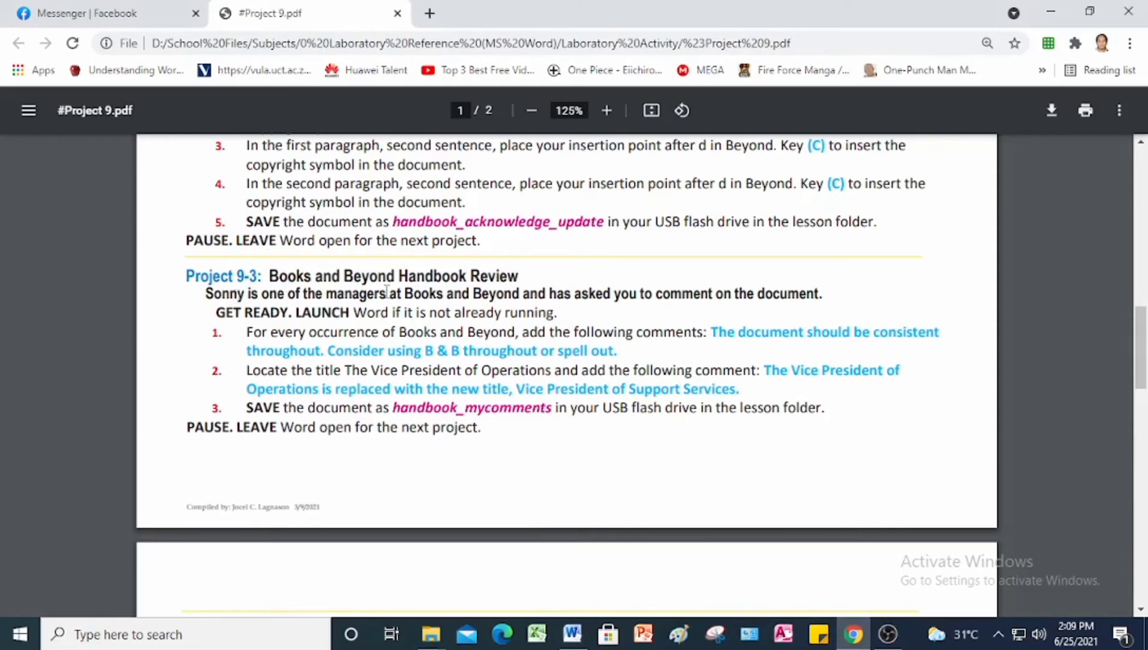
pyautogui.scroll(-6, 484, 319)
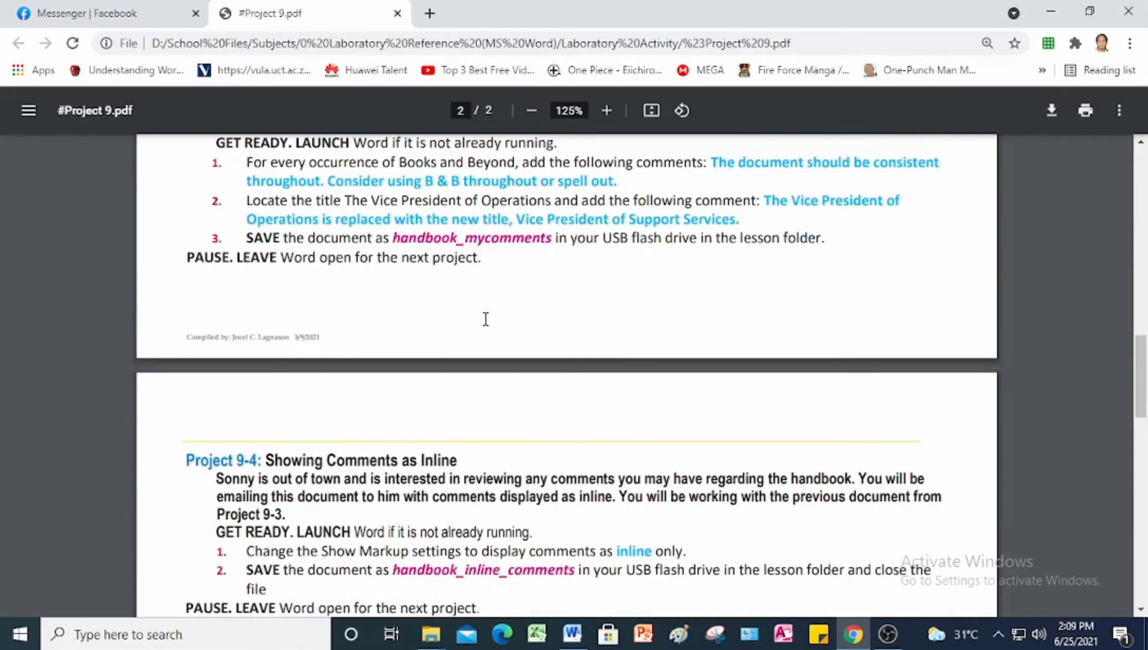
pyautogui.scroll(-2, 488, 321)
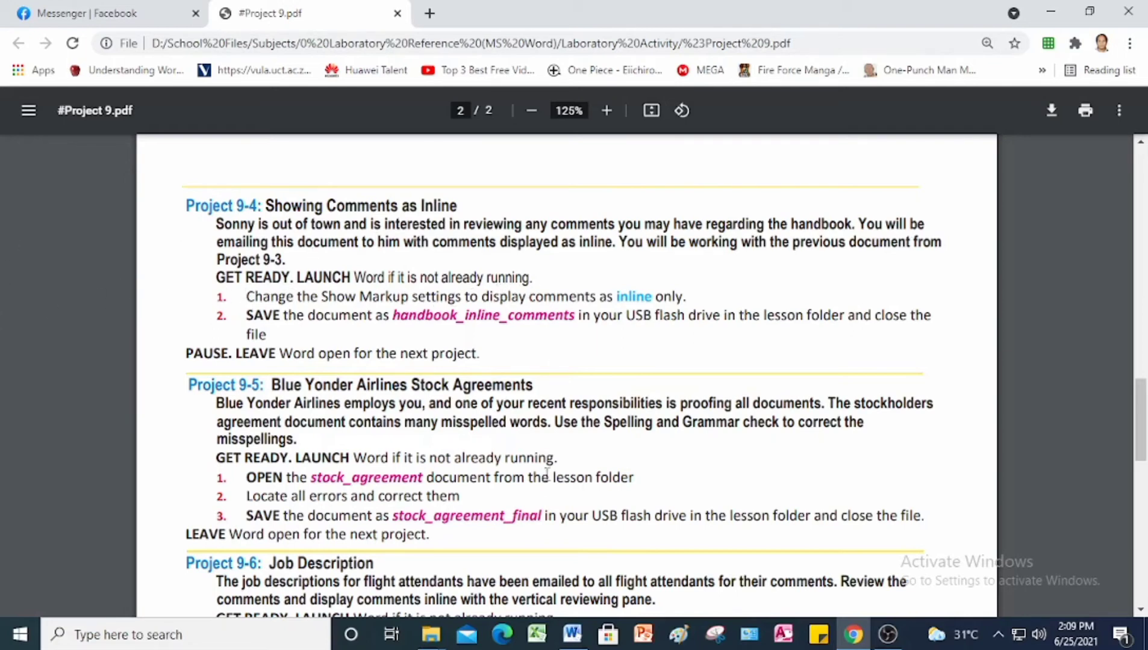
# - Return to Word and open the handbook_mycomments document
pyautogui.click(572, 634)
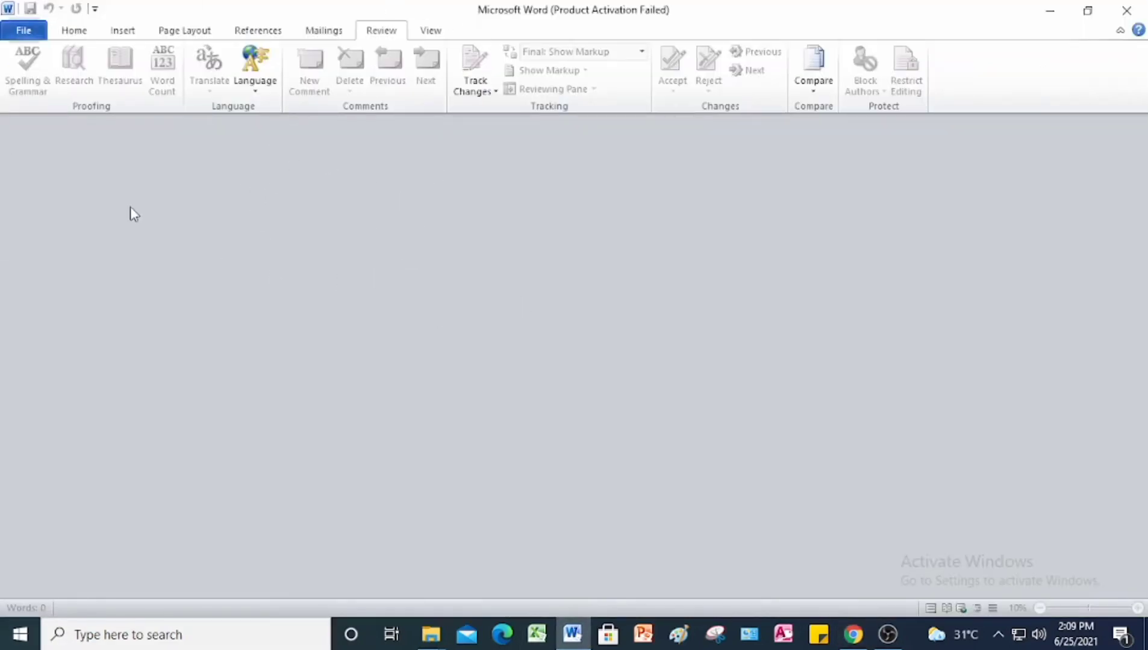
pyautogui.click(25, 30)
pyautogui.click(38, 108)
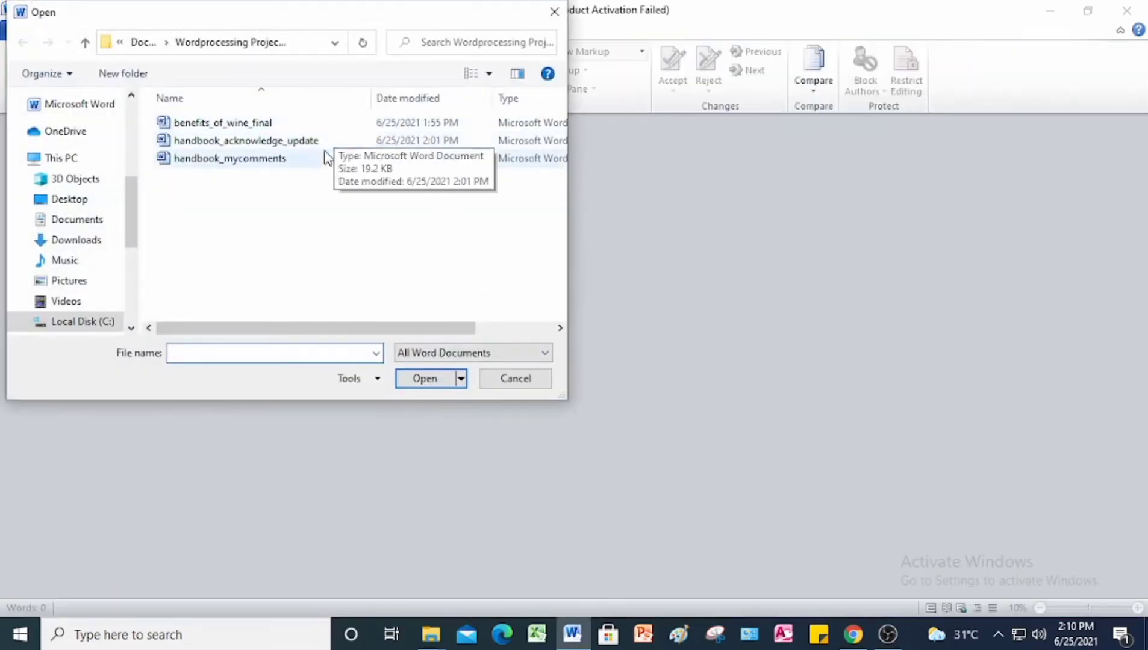
pyautogui.click(283, 162)
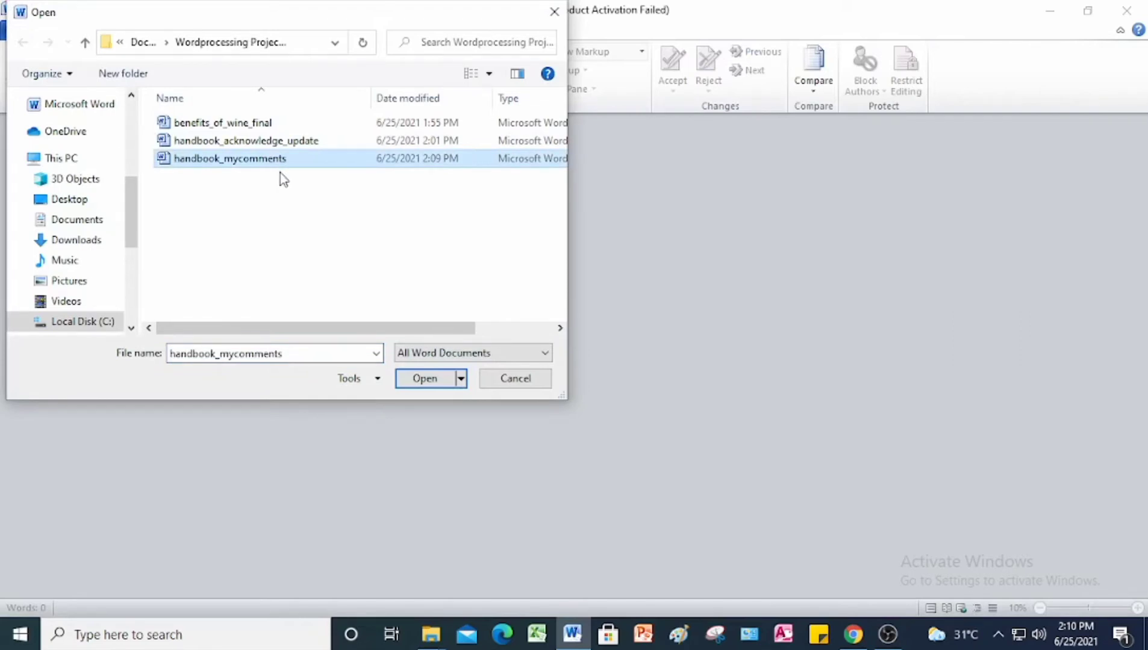
pyautogui.click(424, 379)
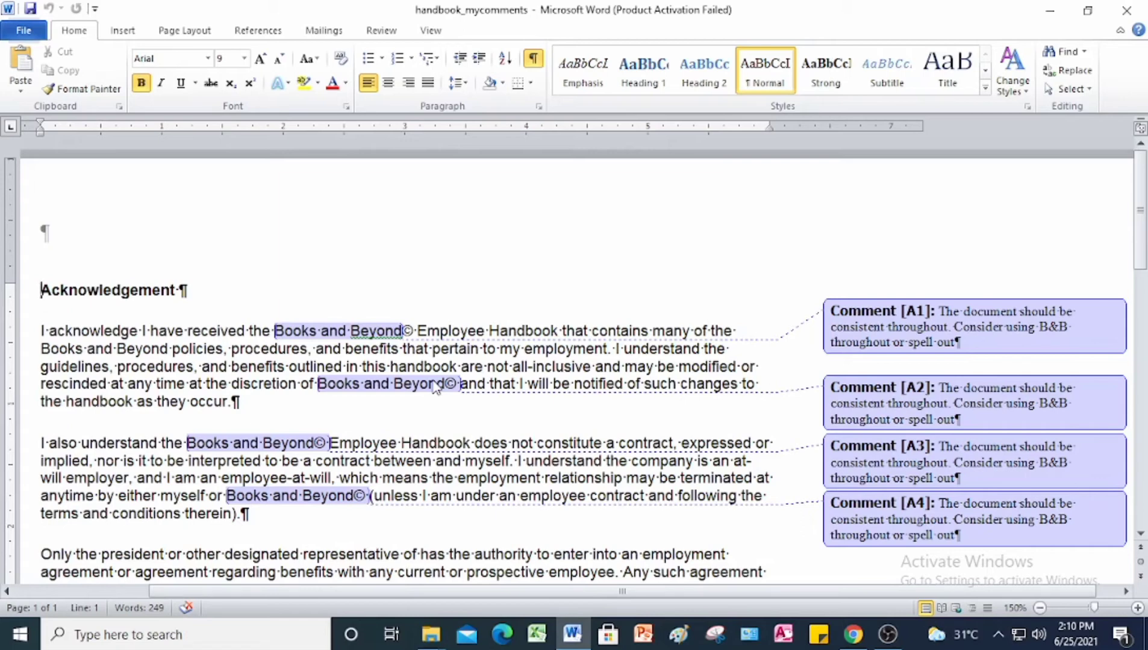
# - In the Final: Show Markup display, show all revisions inline and look over the comment marks in the text
pyautogui.click(381, 30)
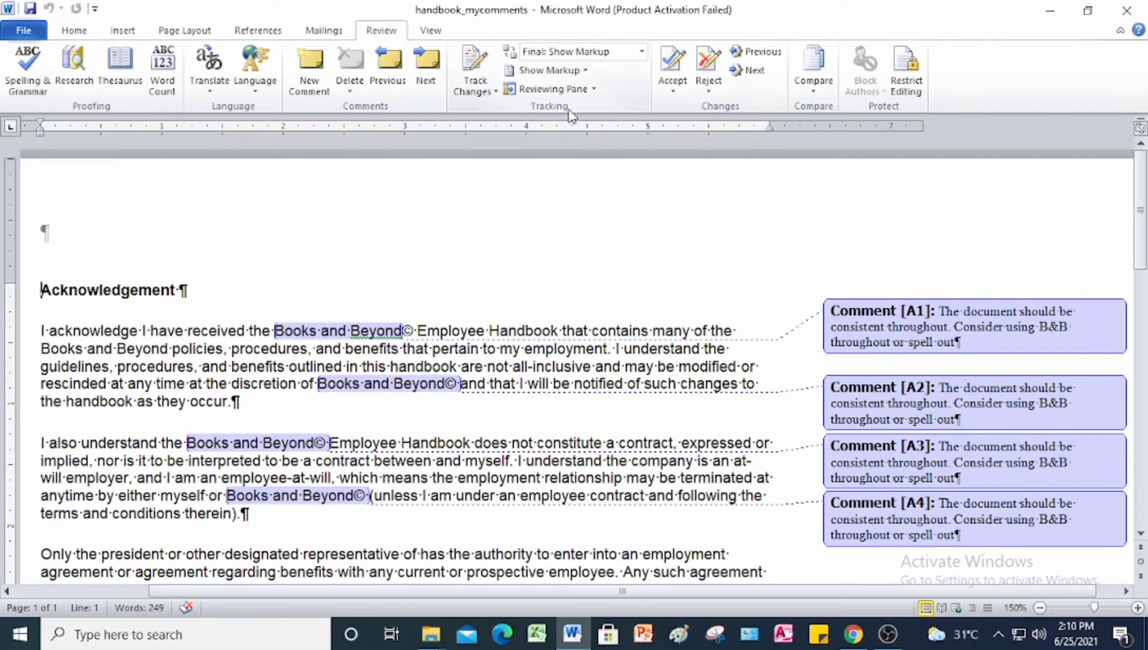
pyautogui.click(642, 52)
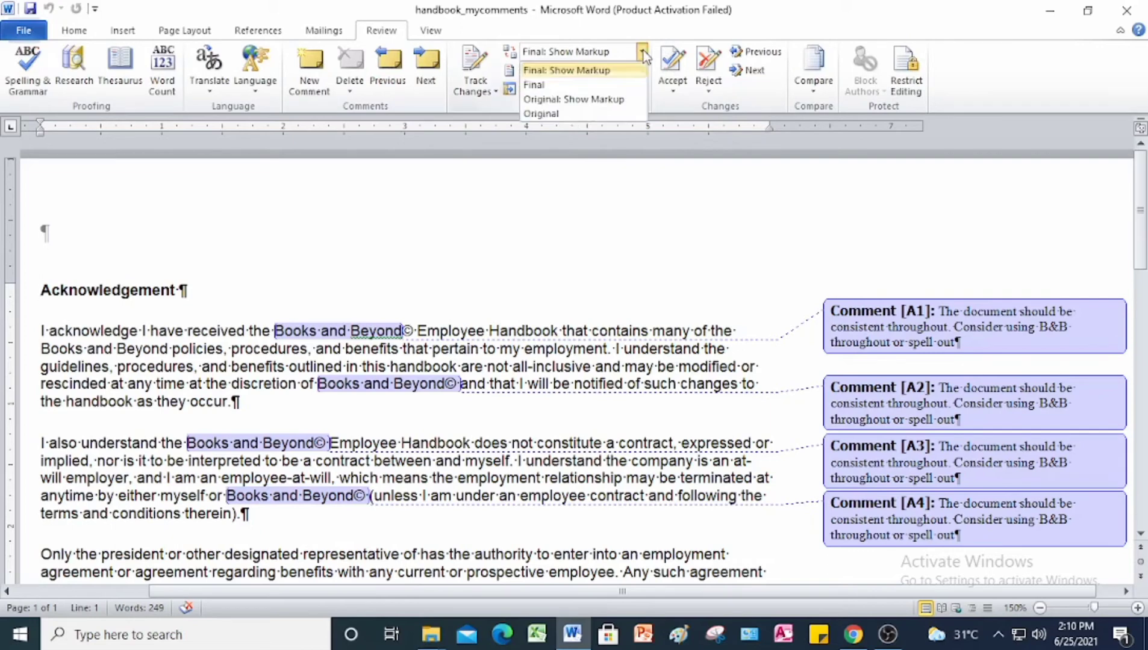
pyautogui.click(634, 69)
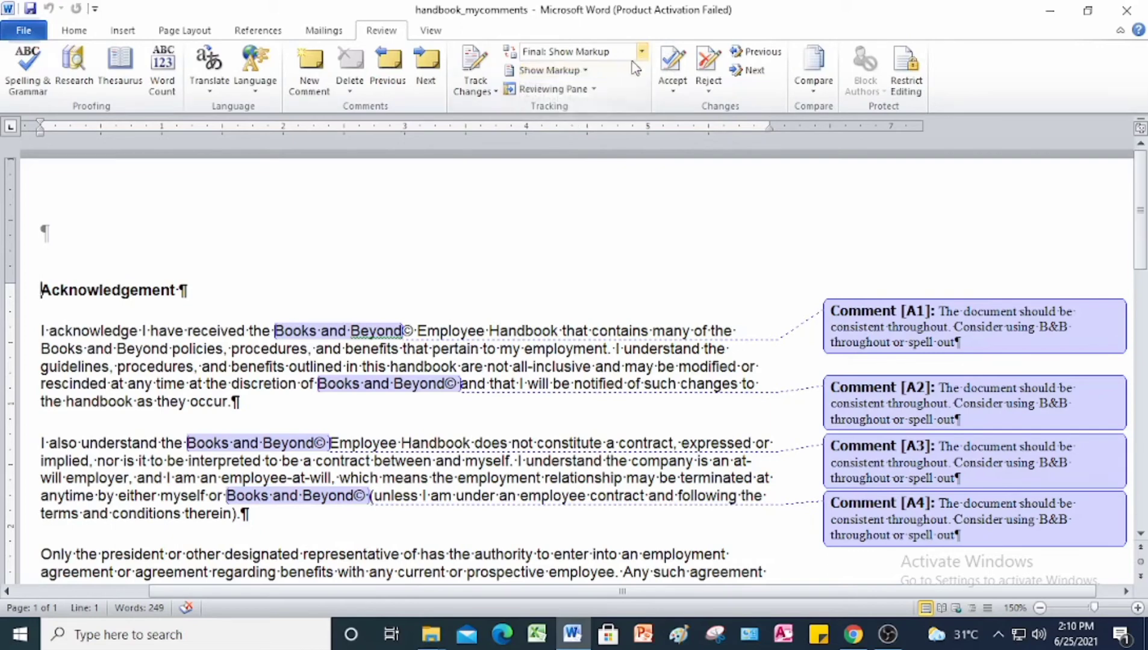
pyautogui.click(587, 71)
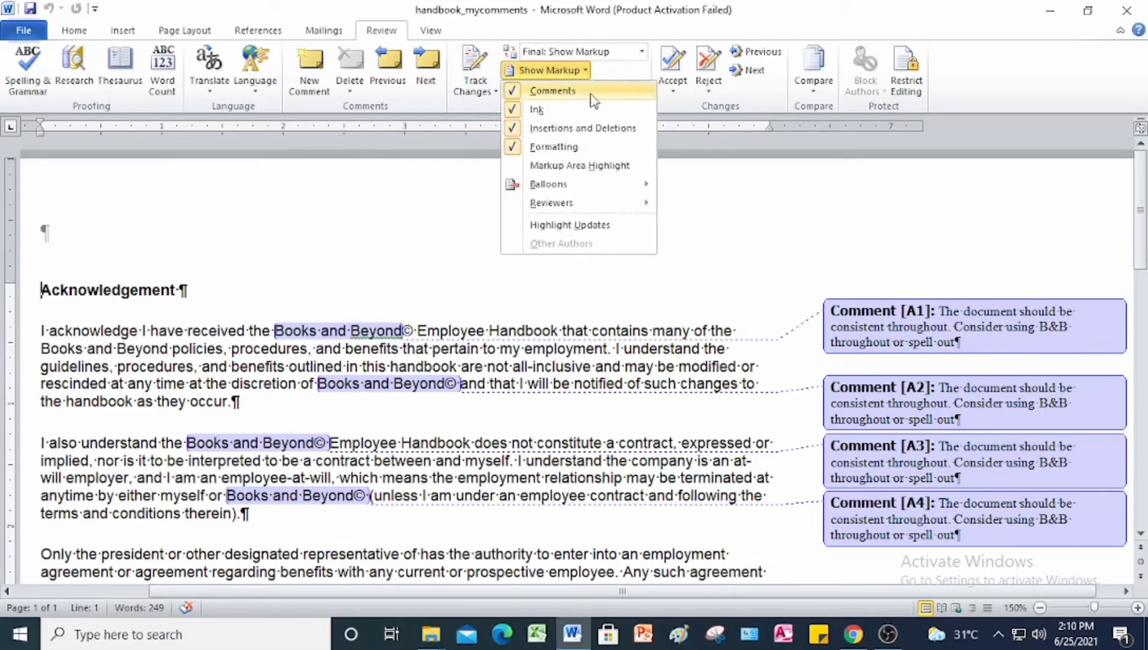
pyautogui.moveTo(634, 192)
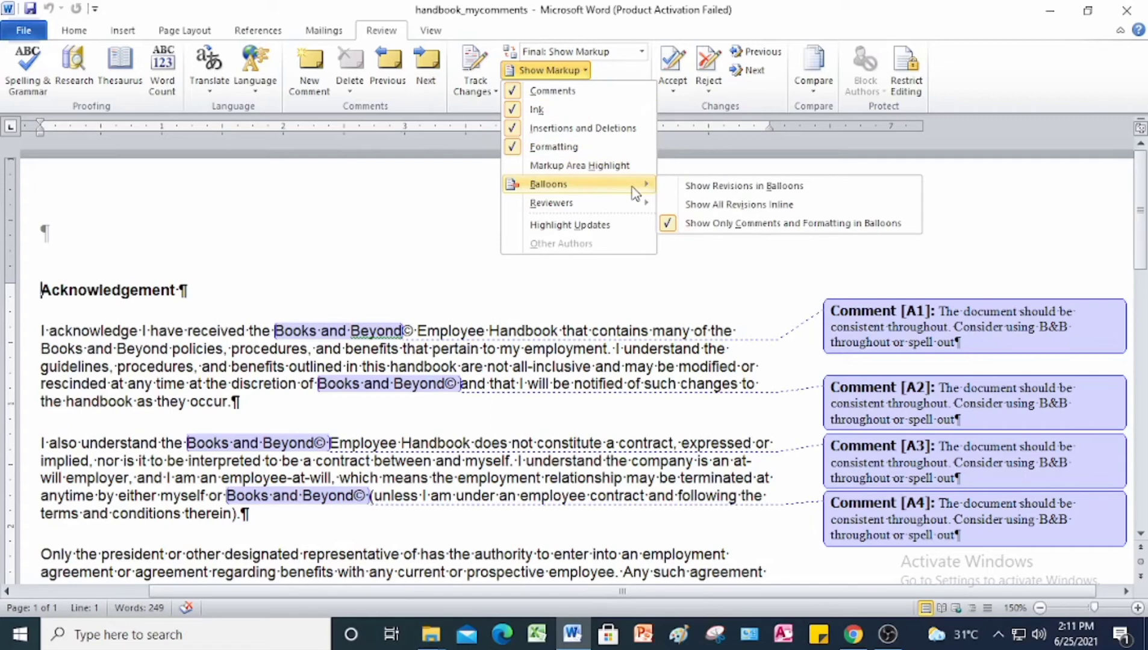
pyautogui.click(446, 192)
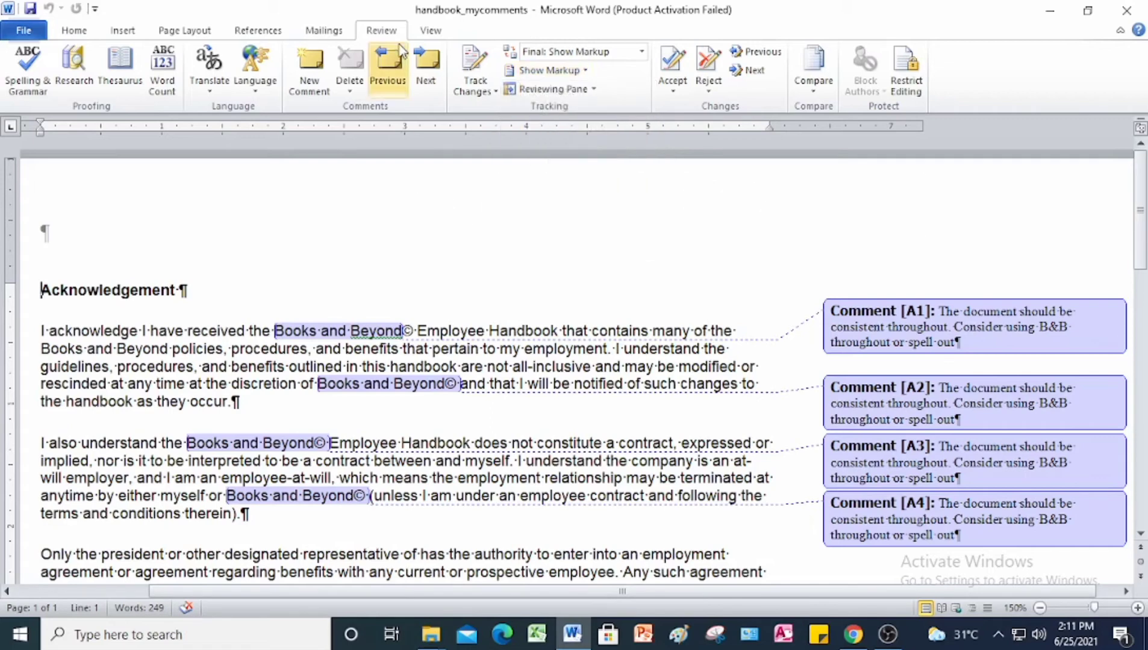
pyautogui.click(583, 72)
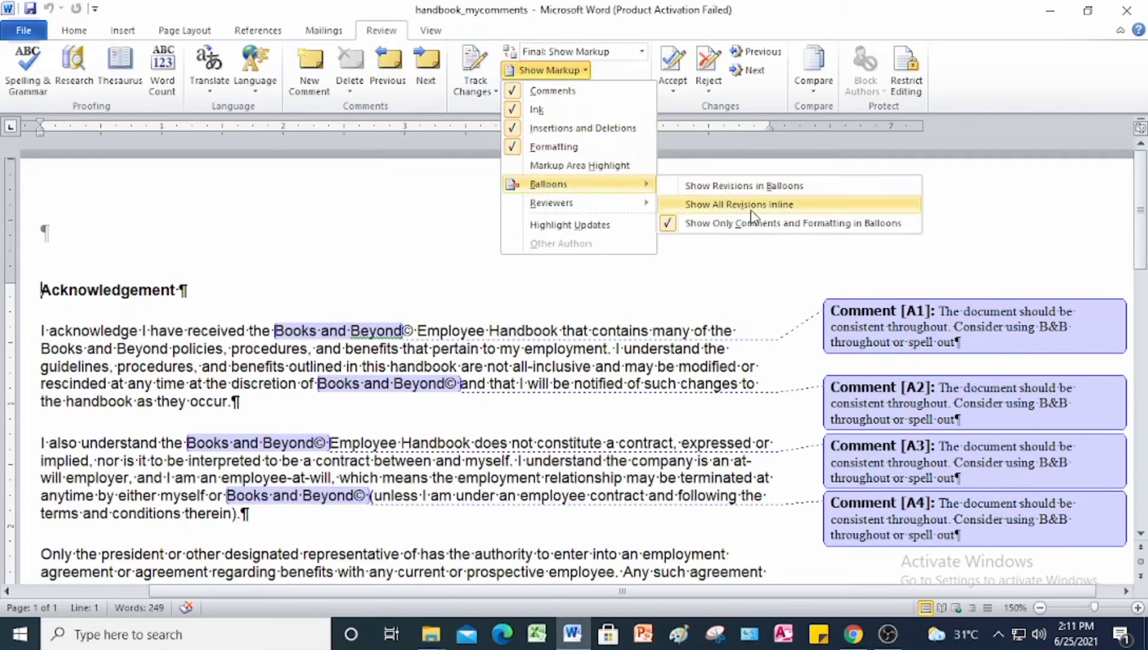
pyautogui.click(767, 205)
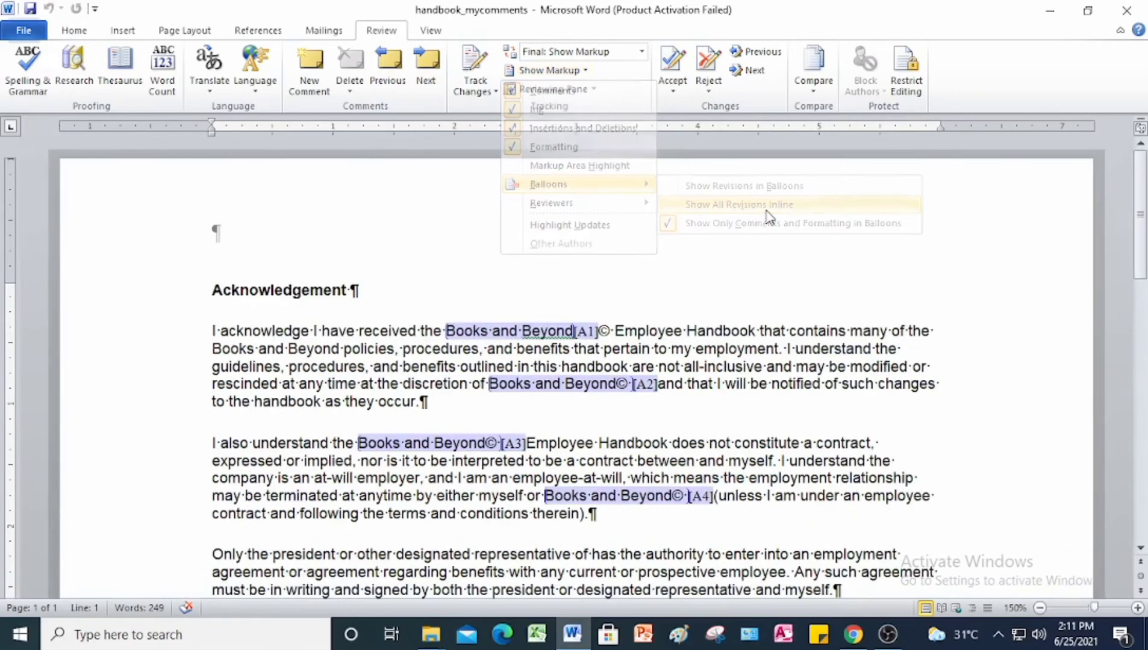
pyautogui.scroll(-2, 849, 361)
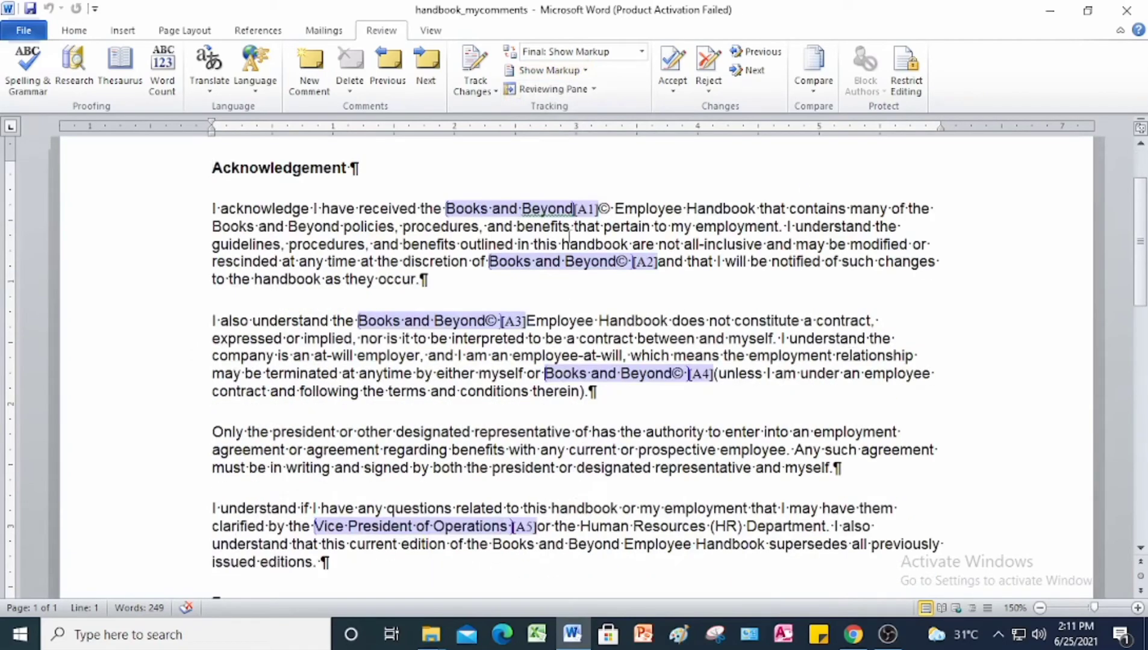
pyautogui.scroll(-2, 570, 238)
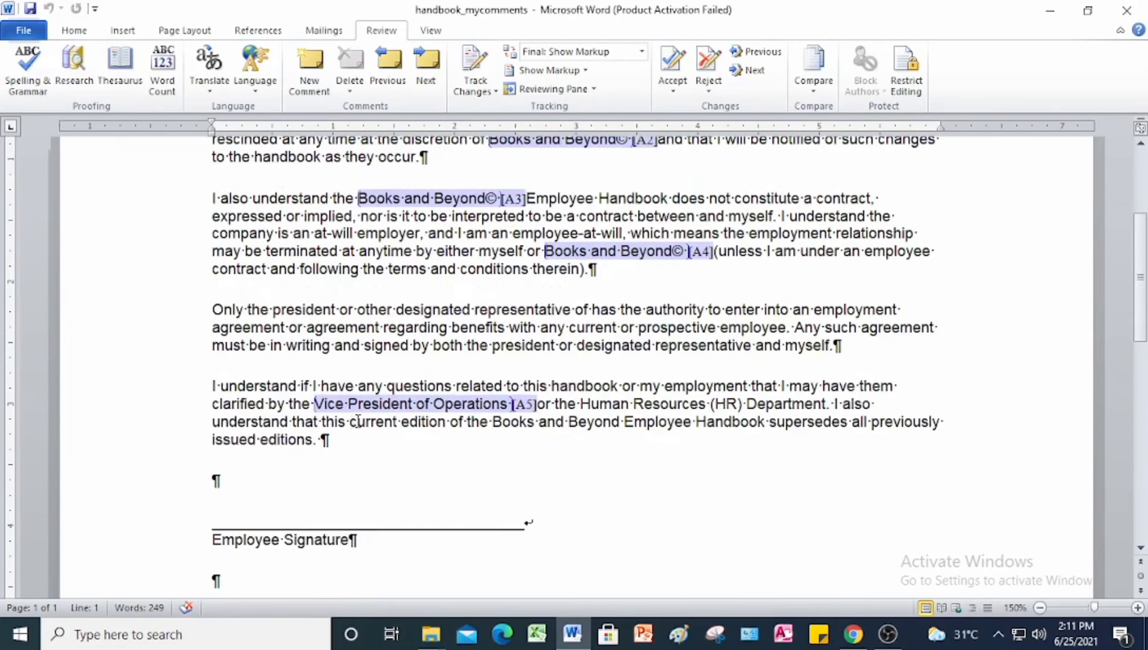
pyautogui.scroll(2, 512, 423)
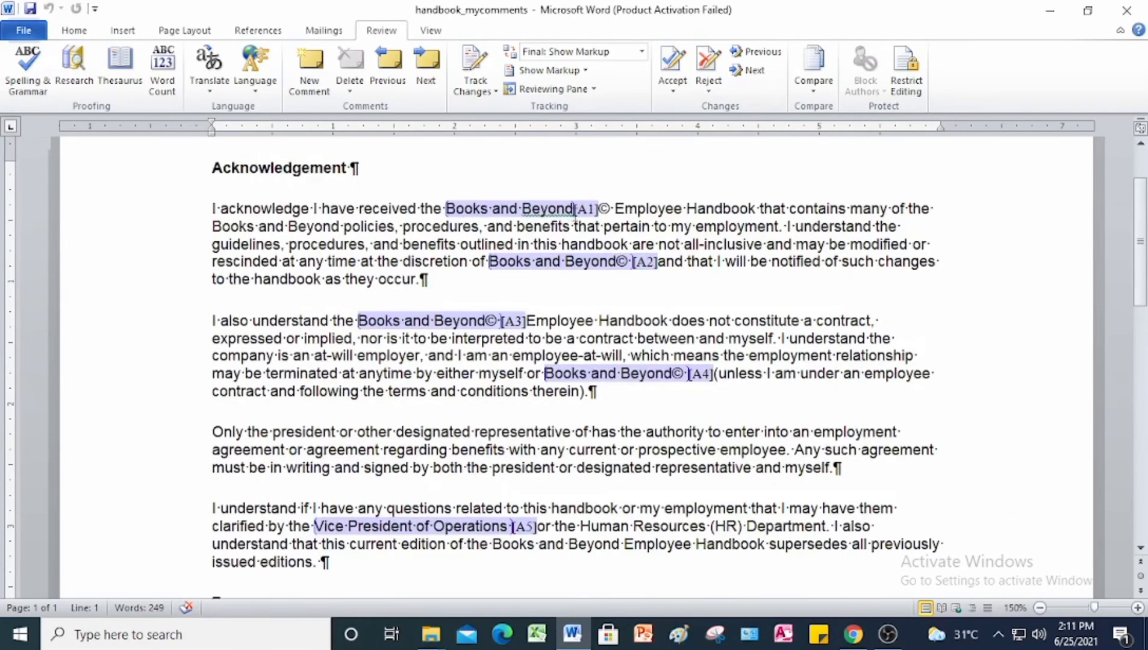
pyautogui.moveTo(573, 209)
pyautogui.moveTo(491, 207)
# - Set the balloons to show only comments and formatting, and view the comments beside the text
pyautogui.click(583, 71)
pyautogui.moveTo(583, 184)
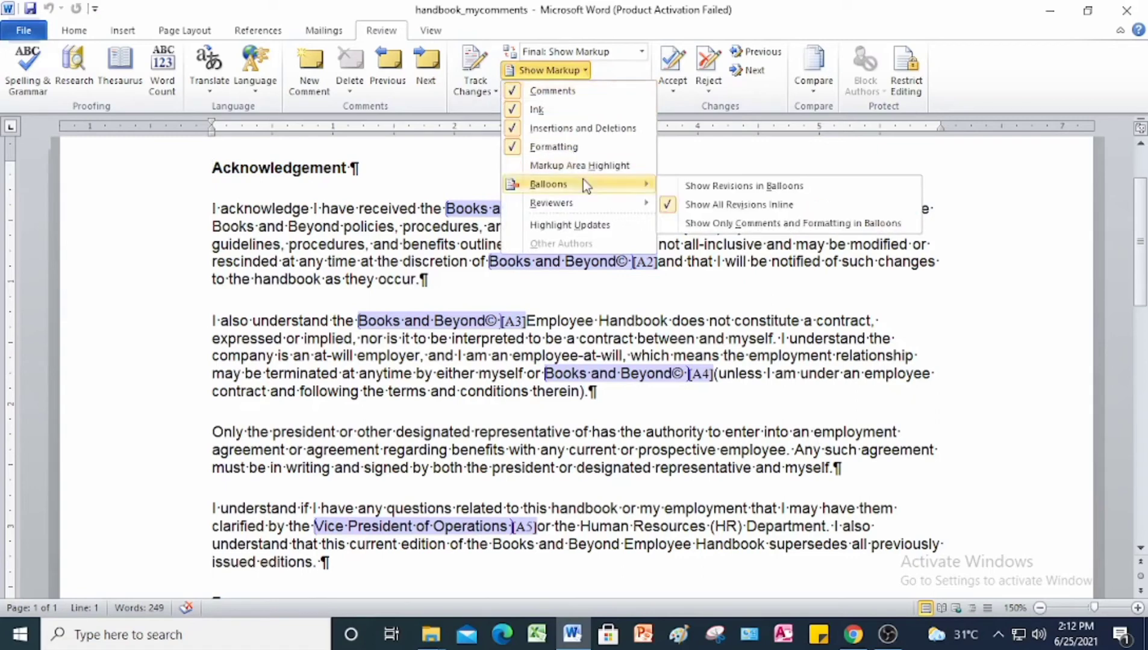
pyautogui.click(769, 224)
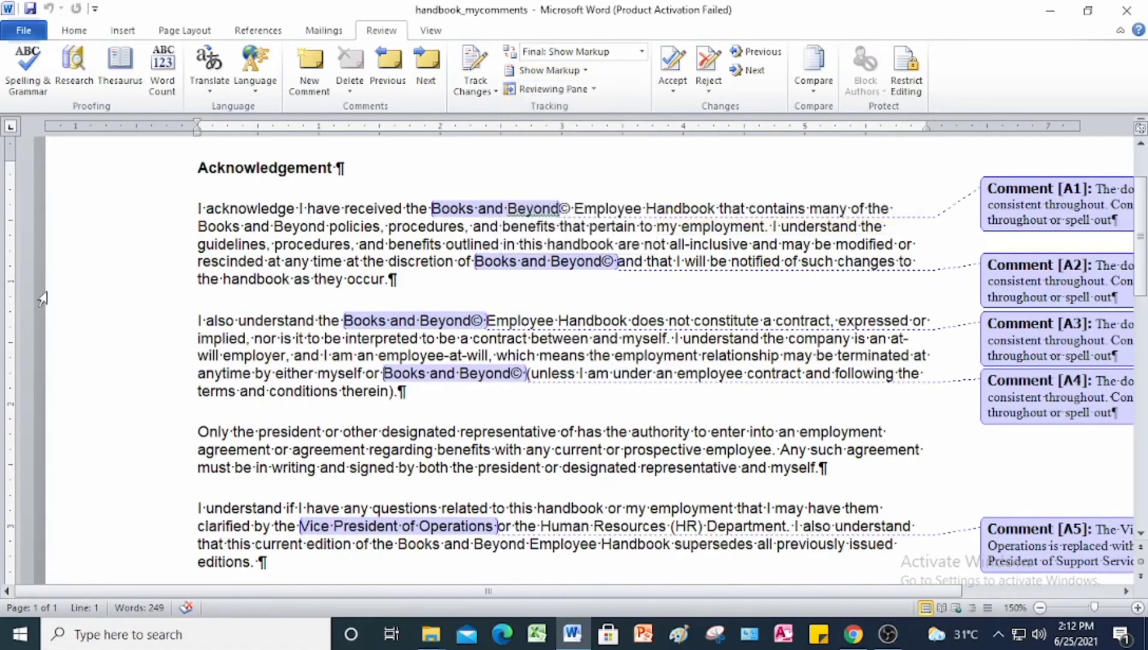
pyautogui.moveTo(699, 593); pyautogui.dragTo(859, 593)
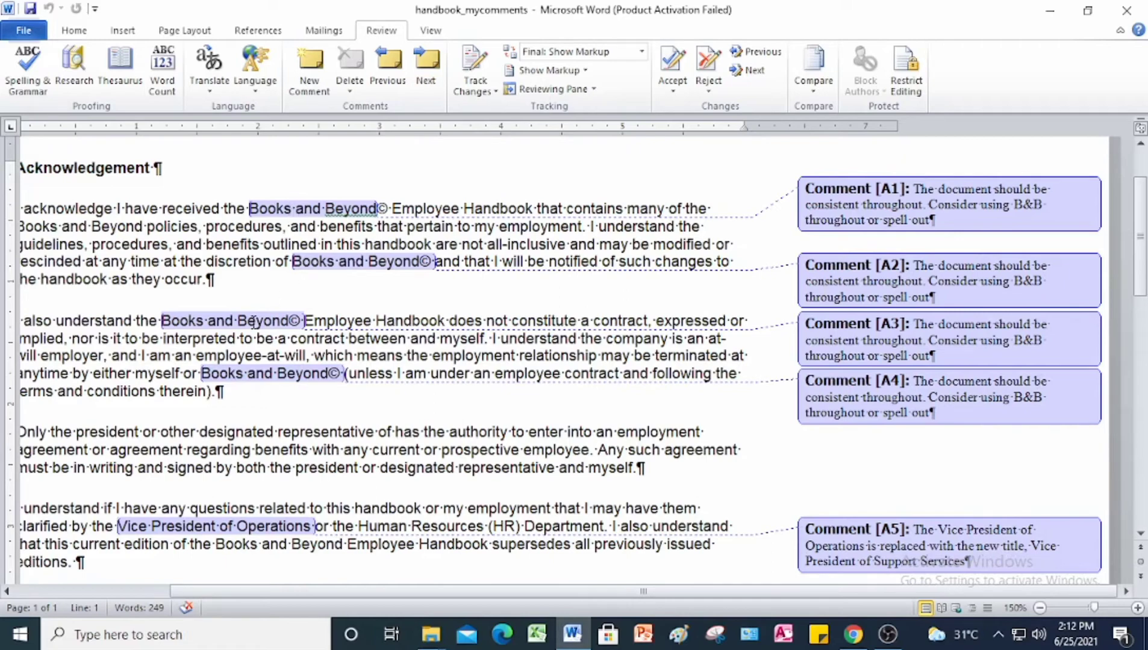
pyautogui.moveTo(252, 323)
# - Set the balloons option to show all revisions inline, and view the comments attached to the marked Books and Beyond text
pyautogui.click(585, 70)
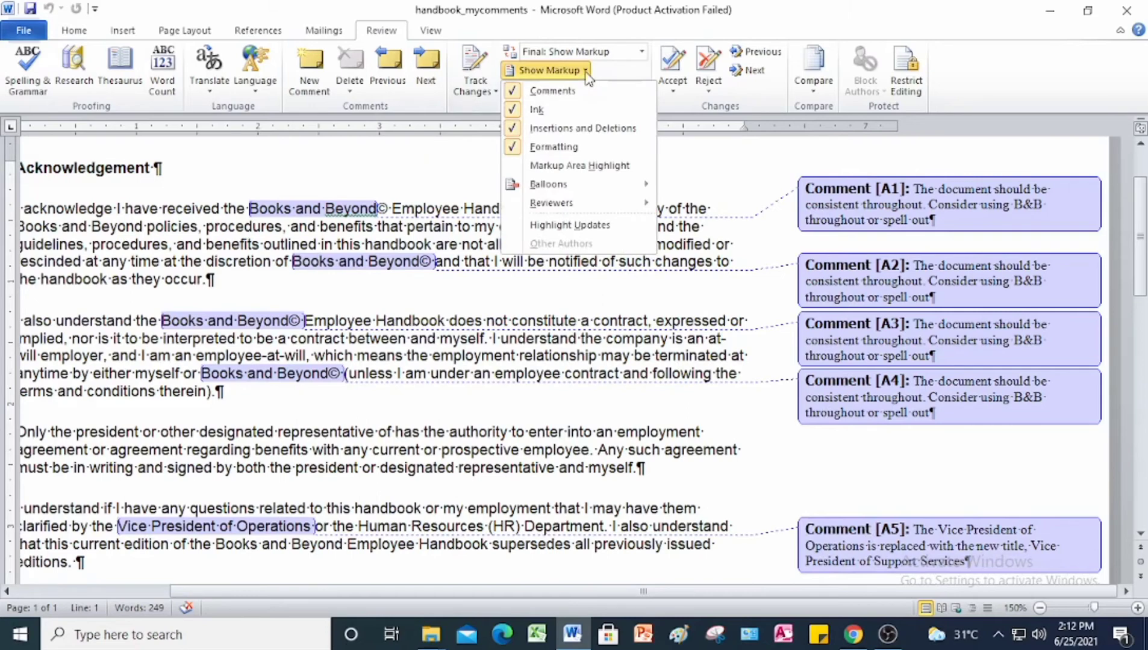
pyautogui.moveTo(550, 188)
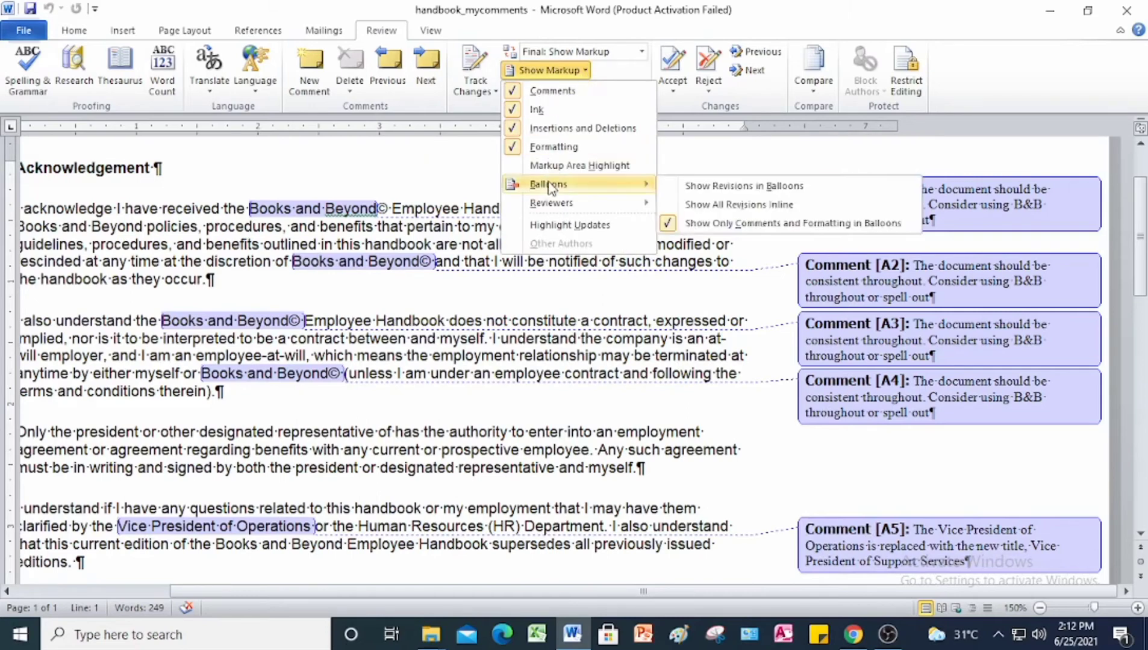
pyautogui.click(727, 214)
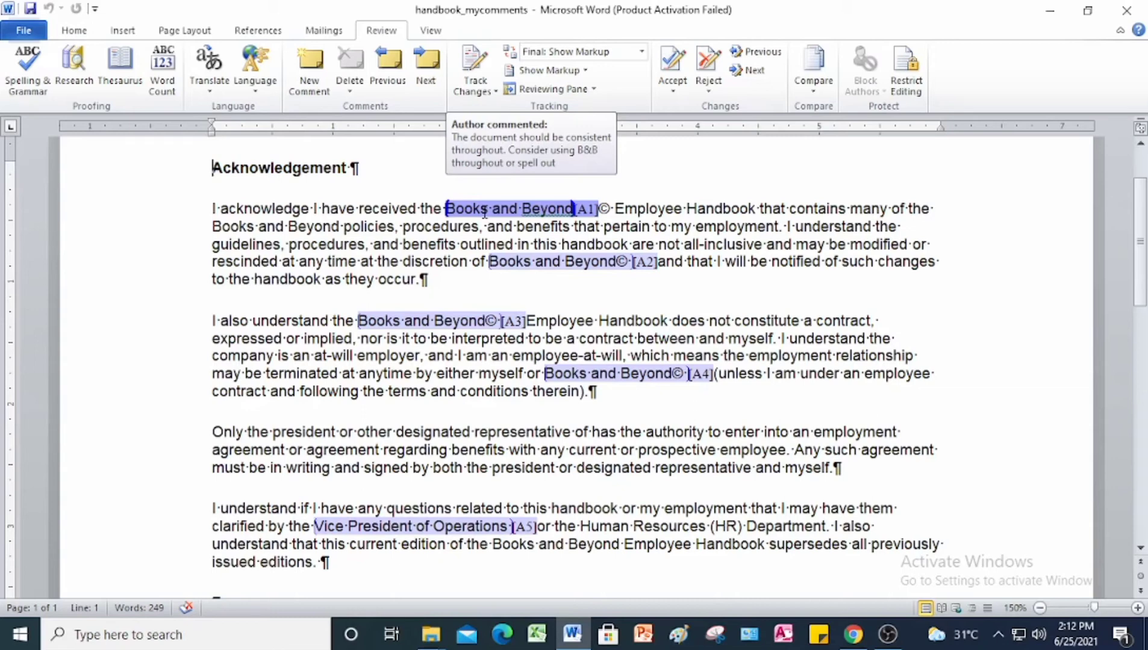
pyautogui.moveTo(439, 320)
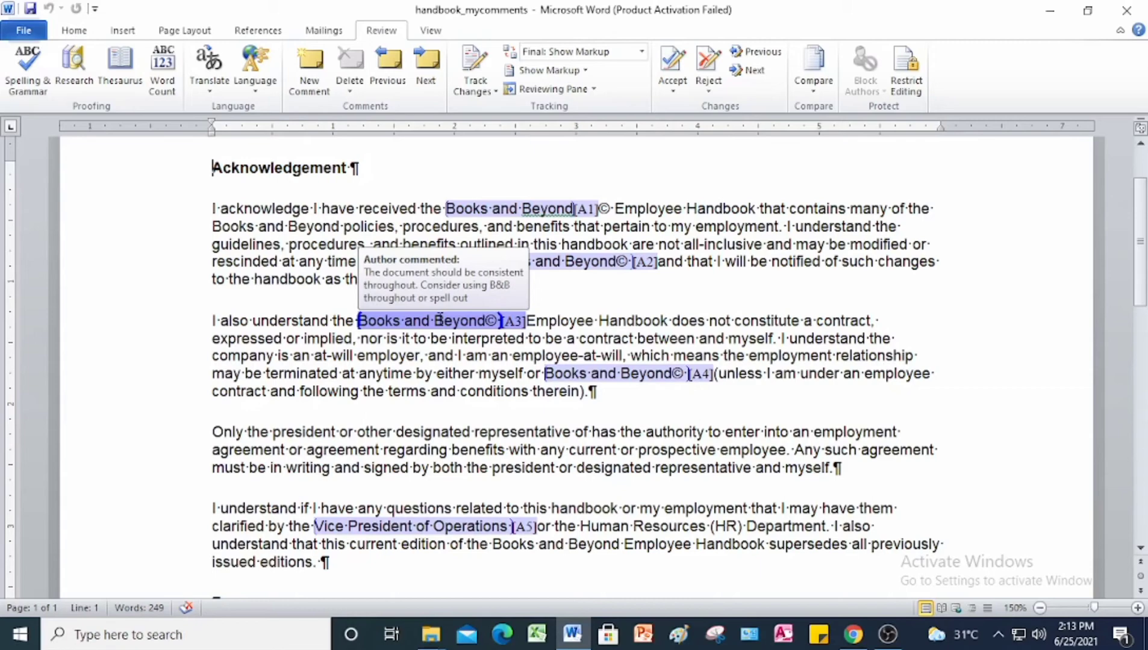
# - Save the document as handbook_inline_comments in the Wordprocessing Project 9 folder, and close it
pyautogui.click(29, 30)
pyautogui.click(36, 80)
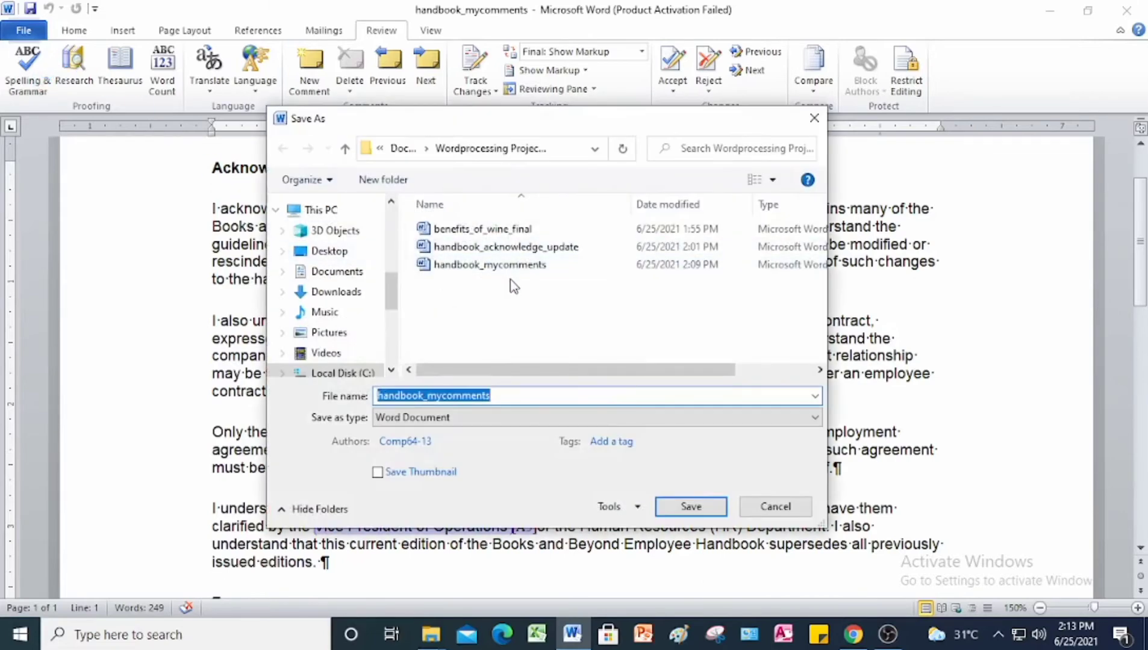
pyautogui.click(510, 396)
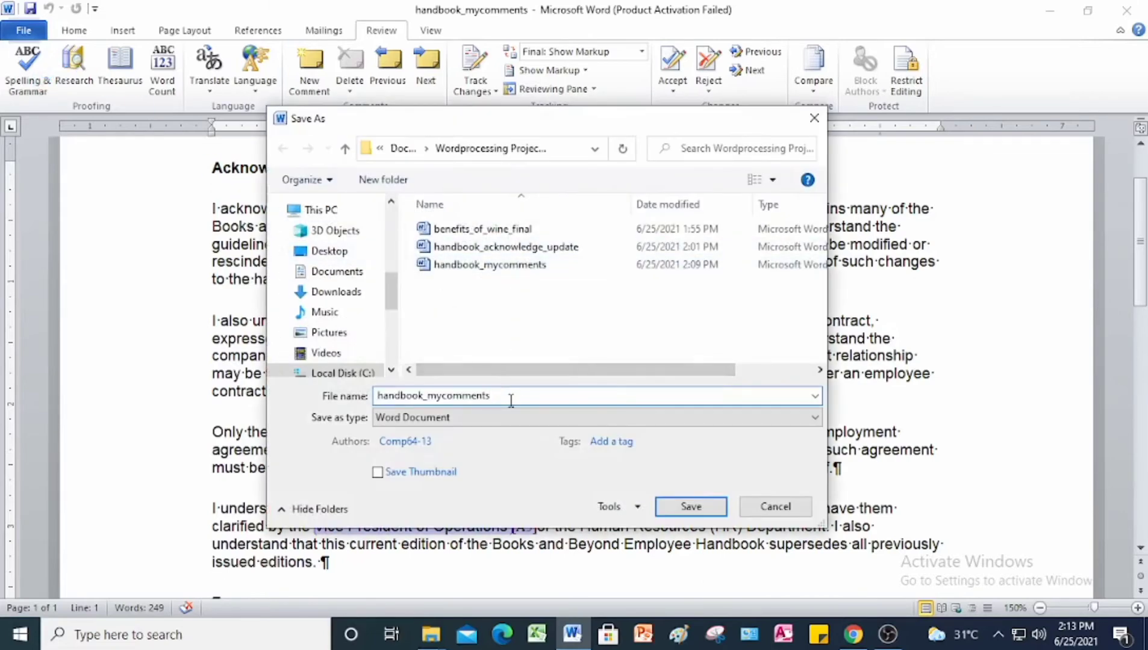
pyautogui.press('BackSpace')
pyautogui.press('BackSpace')
pyautogui.press('BackSpace')
pyautogui.press('BackSpace')
pyautogui.press('BackSpace')
pyautogui.press('BackSpace')
pyautogui.press('BackSpace')
pyautogui.press('BackSpace')
pyautogui.press('BackSpace')
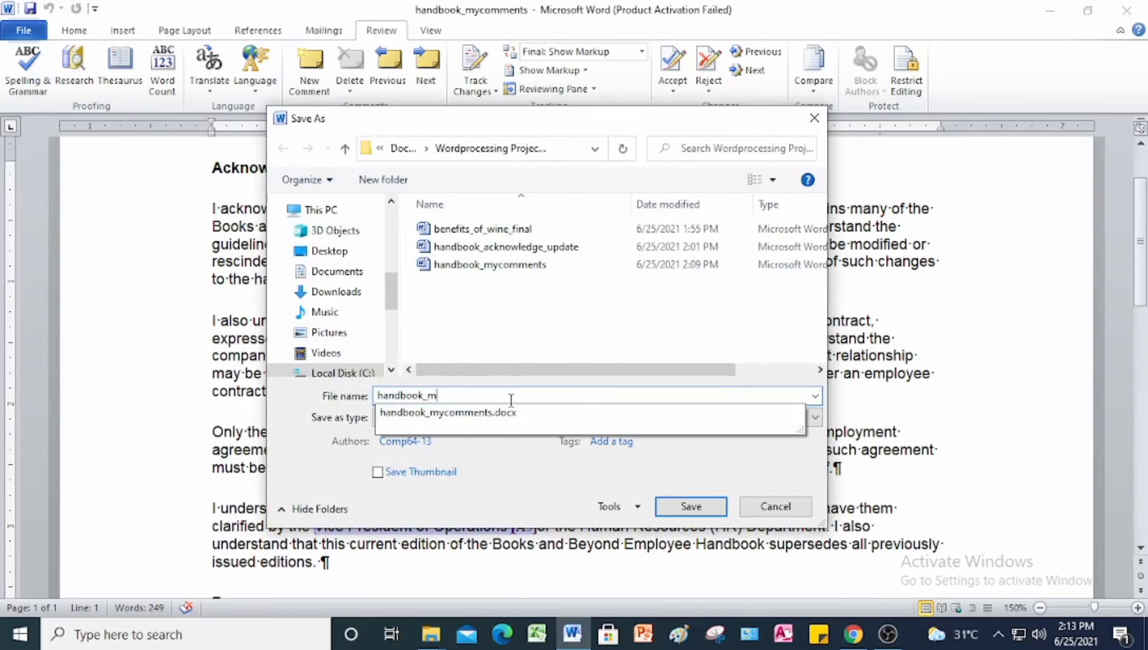
pyautogui.press('BackSpace')
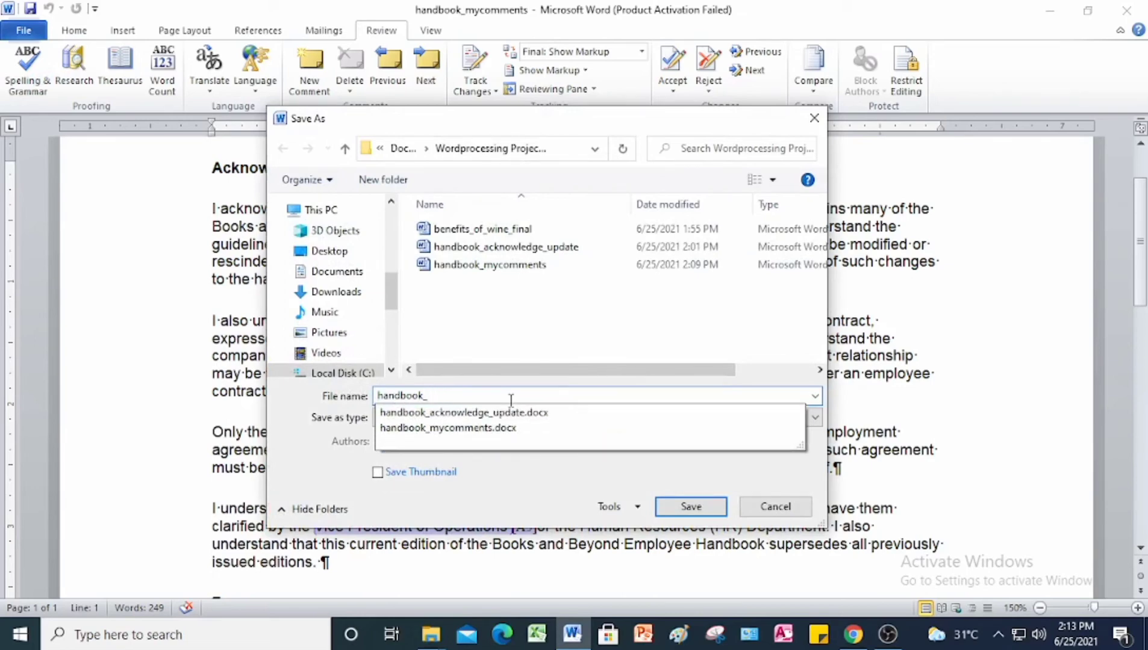
pyautogui.write('in')
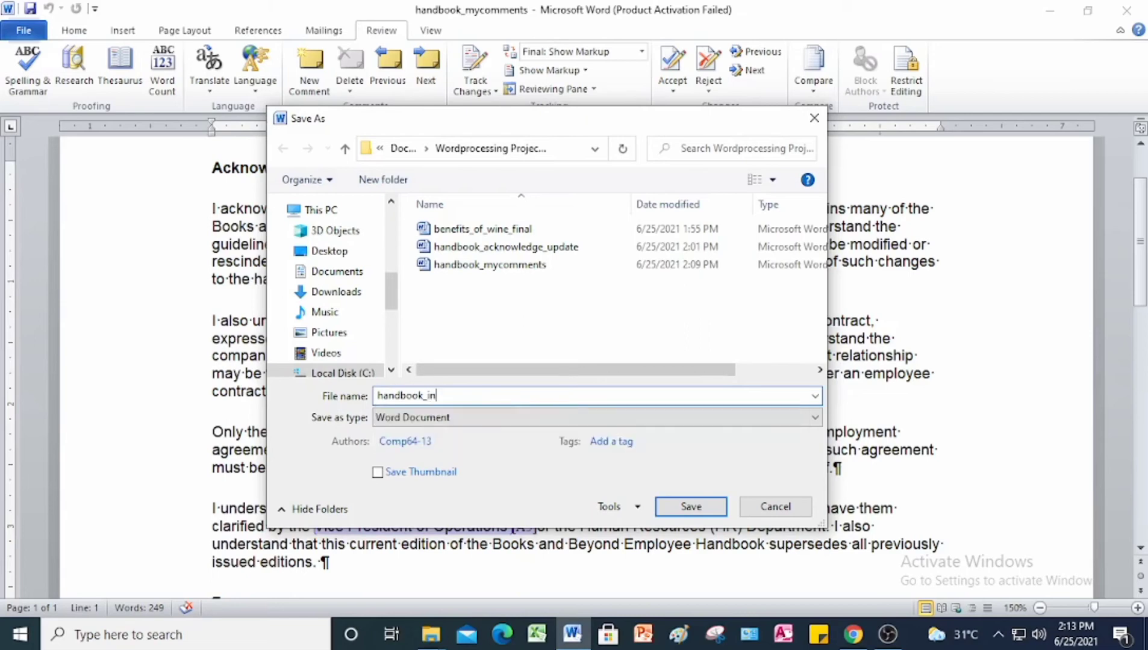
pyautogui.write('line_comments')
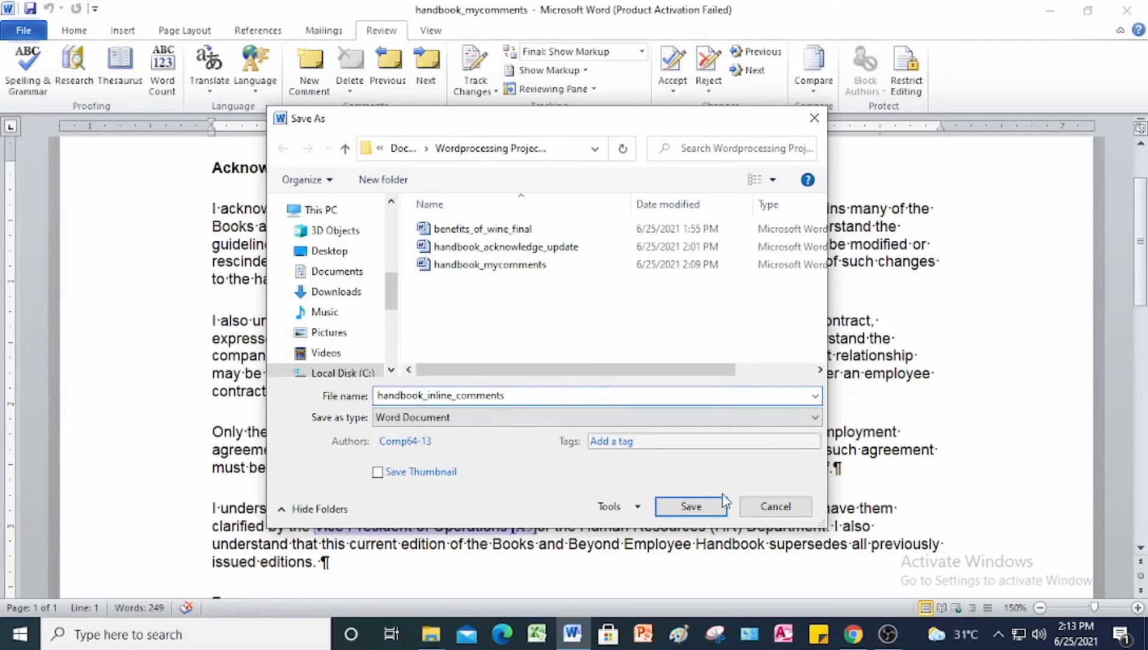
pyautogui.click(691, 507)
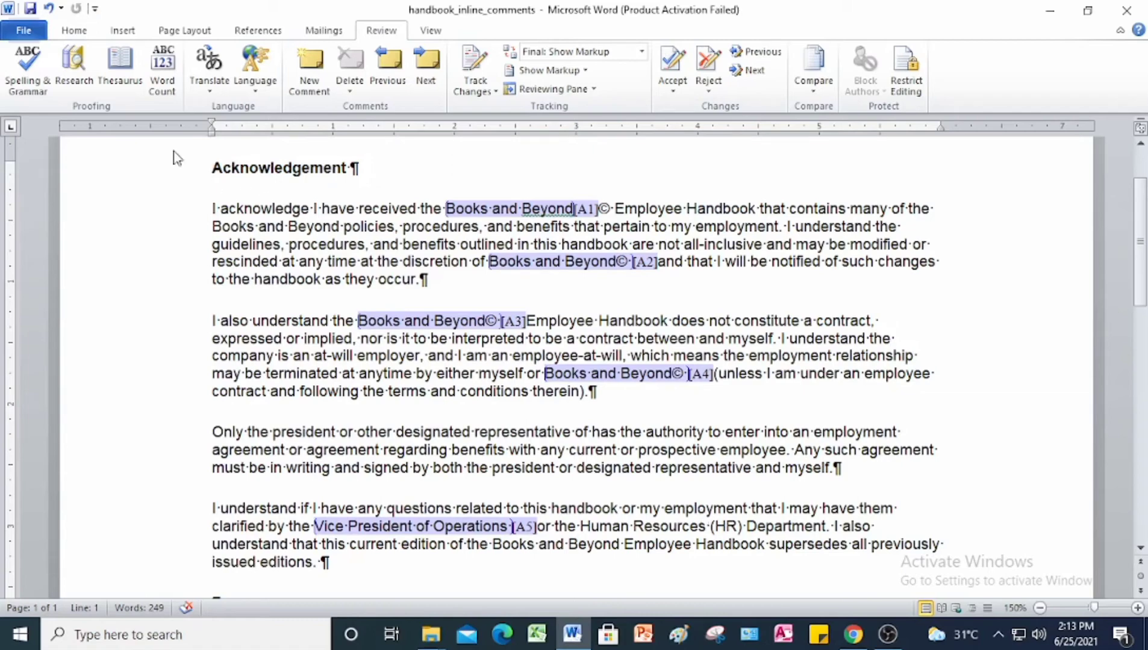
pyautogui.click(25, 32)
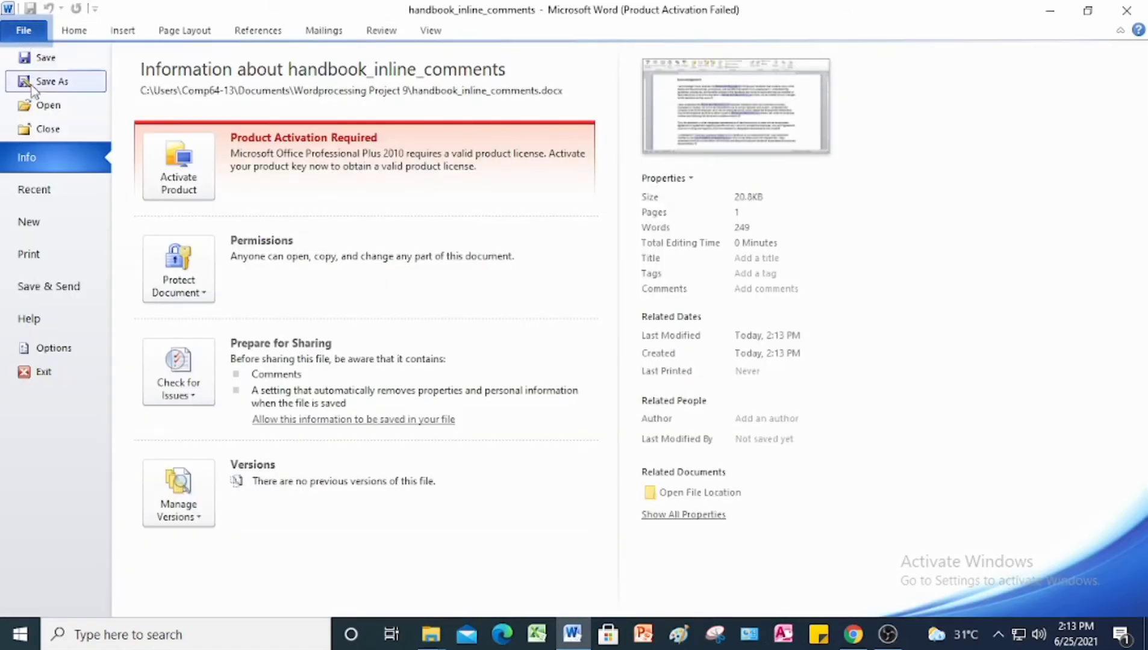
pyautogui.click(38, 129)
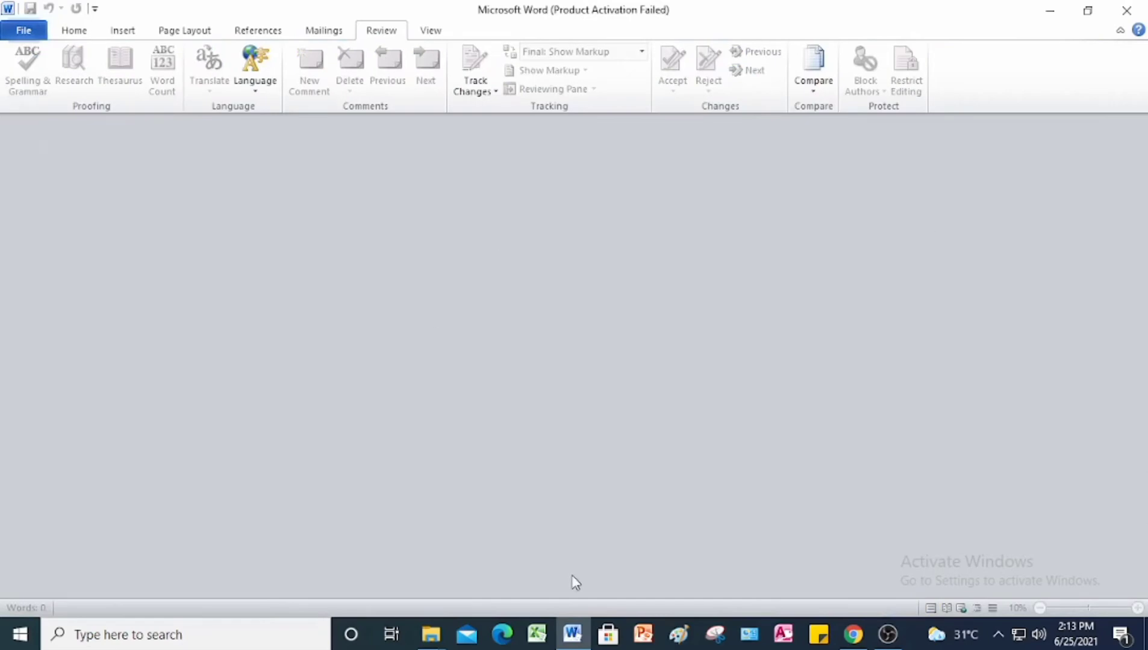
# - Switch to the Project 9 PDF in Chrome and read the Project 9-5 instructions about the stock agreement
pyautogui.click(853, 634)
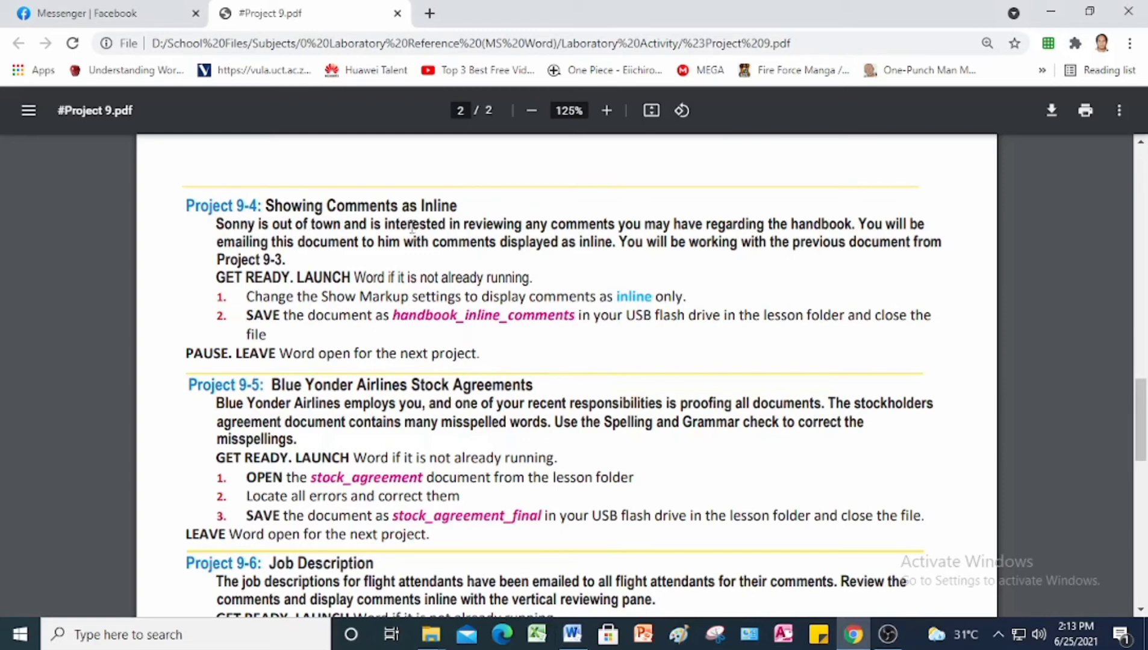
pyautogui.scroll(-3, 459, 228)
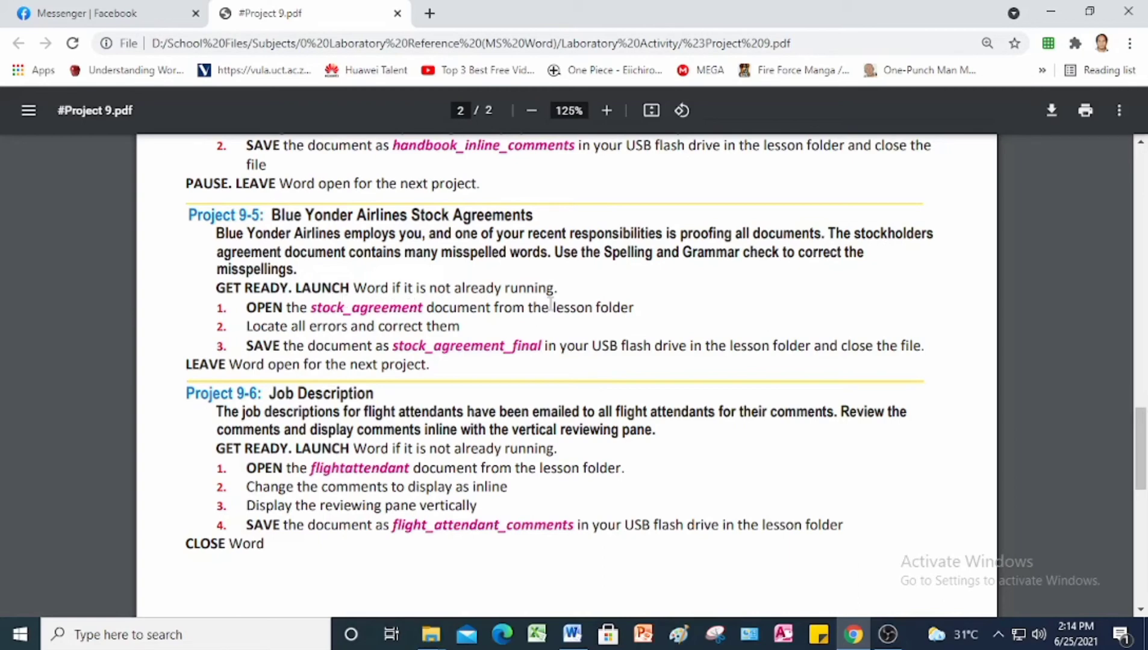
# - Return to Word, open the stock_agreement document from the Student Data Files folder in Documents, and enable editing
pyautogui.click(571, 635)
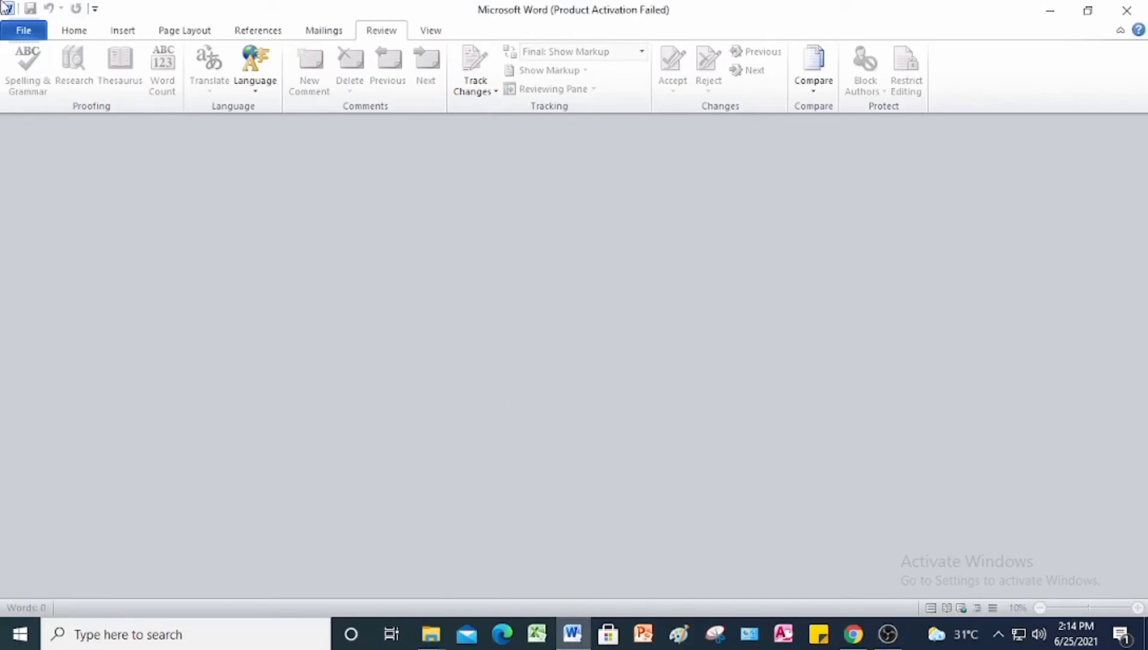
pyautogui.click(9, 30)
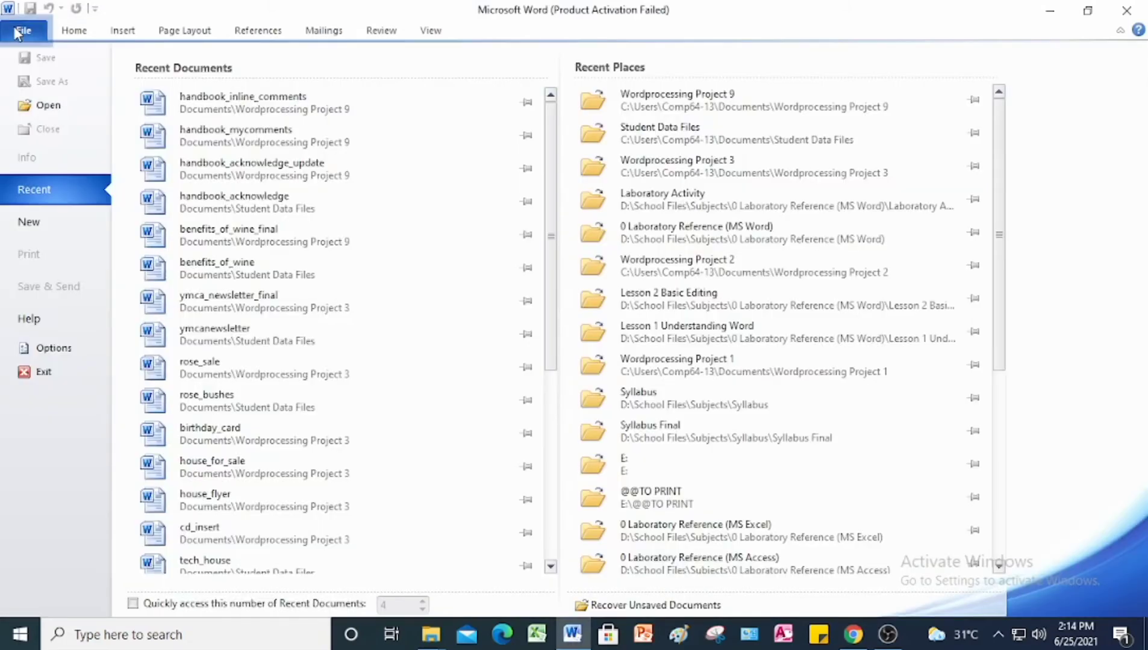
pyautogui.click(43, 107)
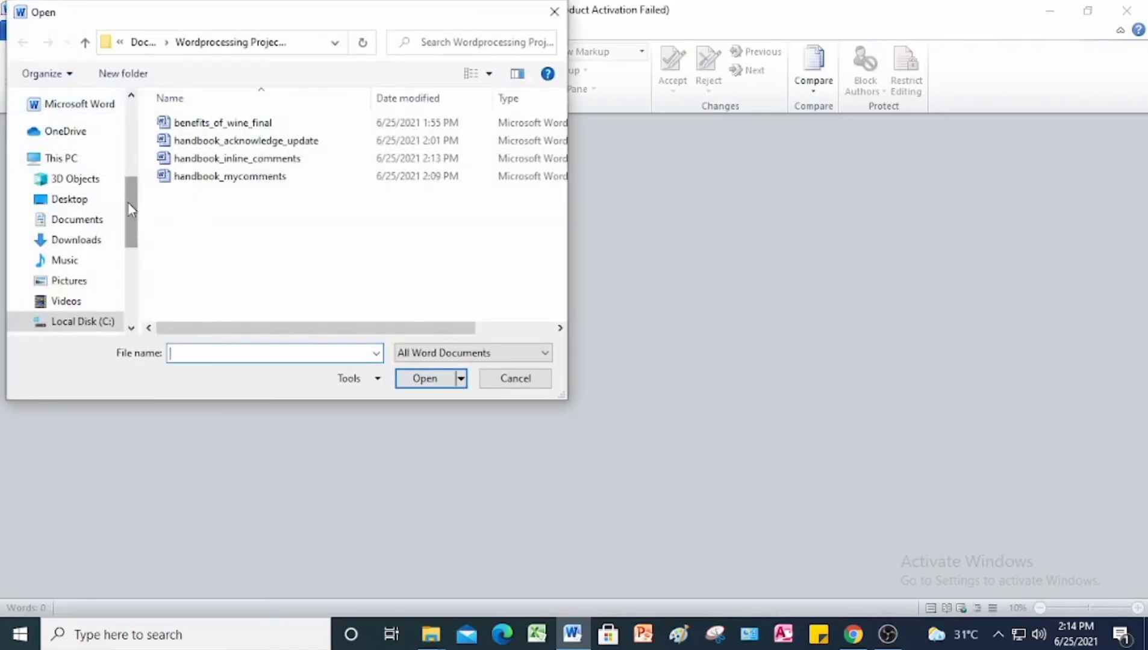
pyautogui.moveTo(129, 211); pyautogui.dragTo(126, 156)
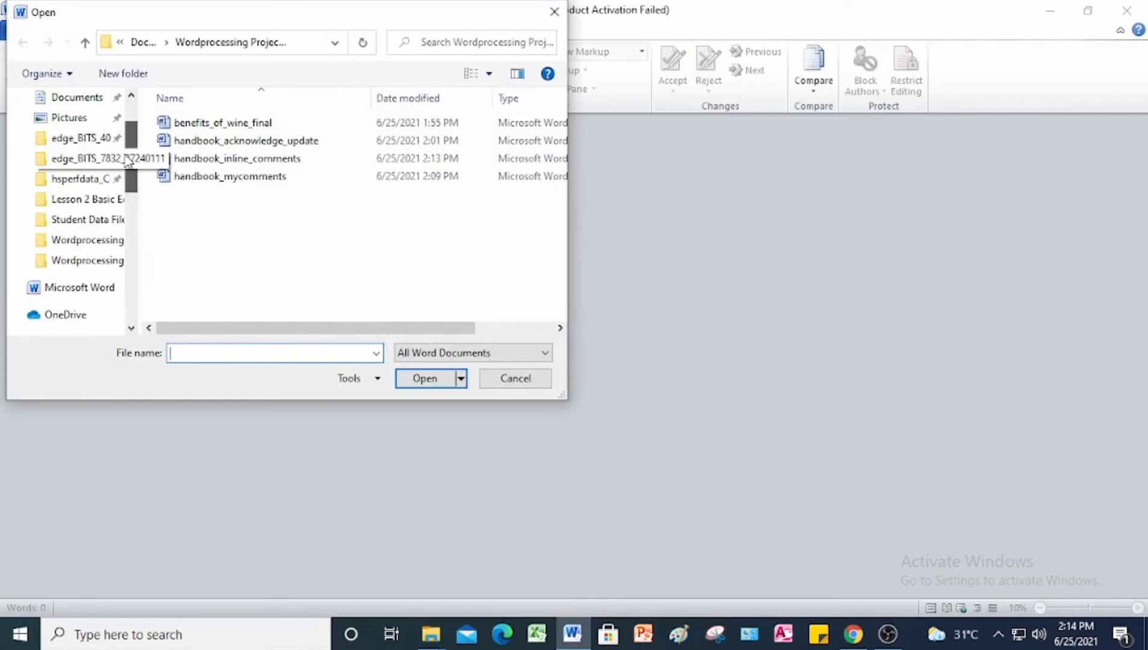
pyautogui.click(78, 97)
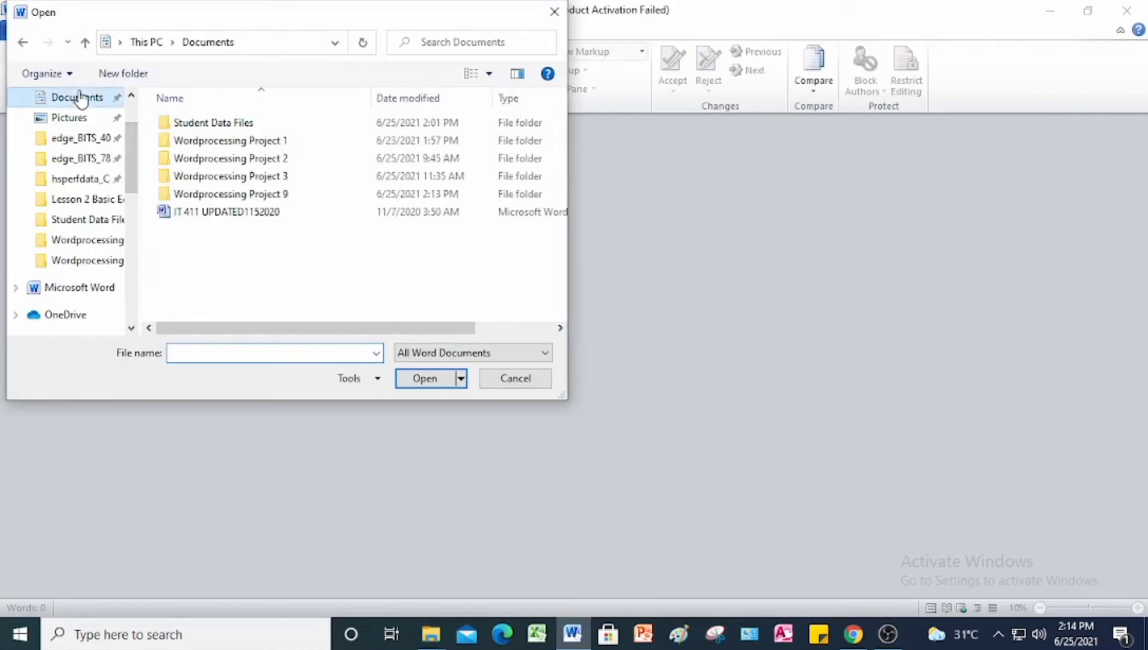
pyautogui.doubleClick(208, 126)
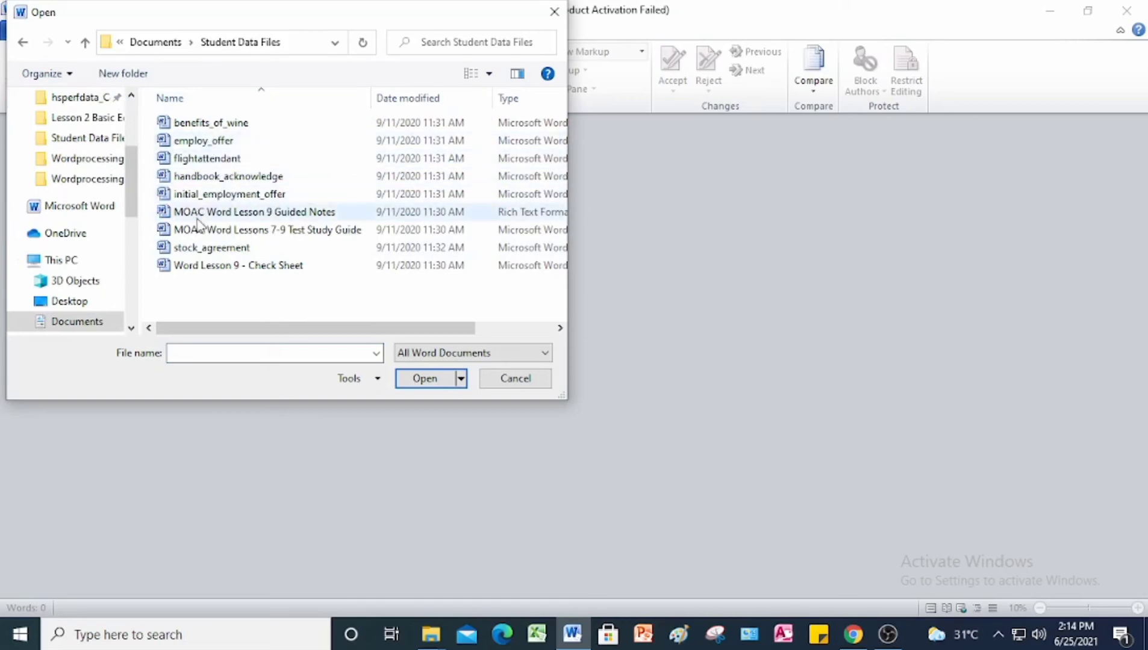
pyautogui.click(203, 249)
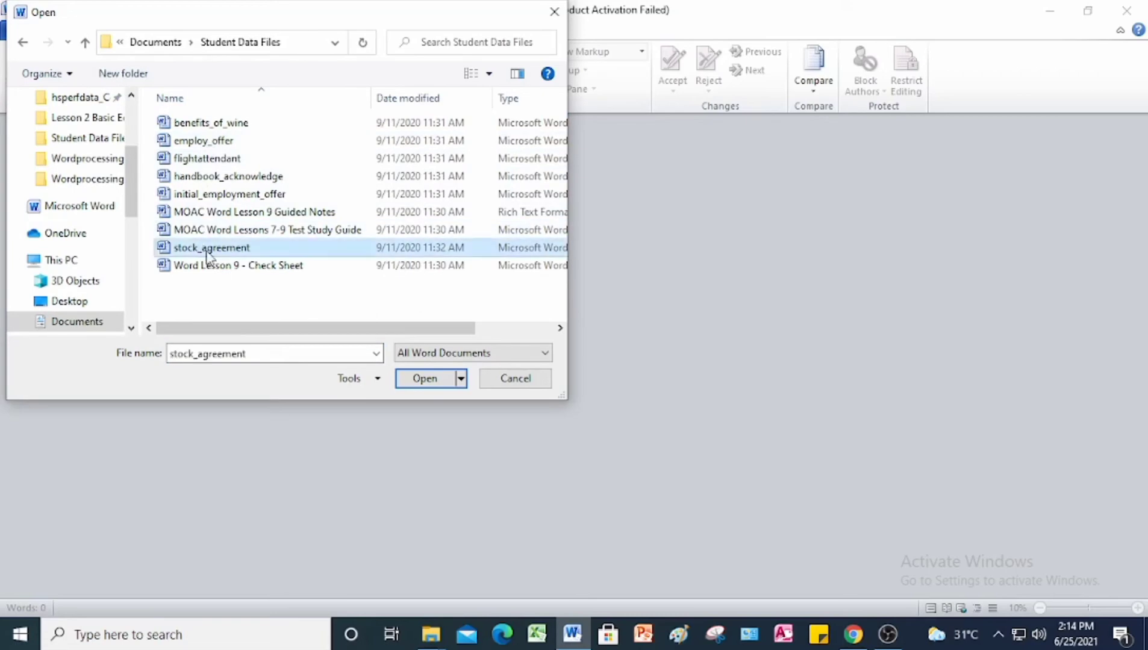
pyautogui.click(424, 379)
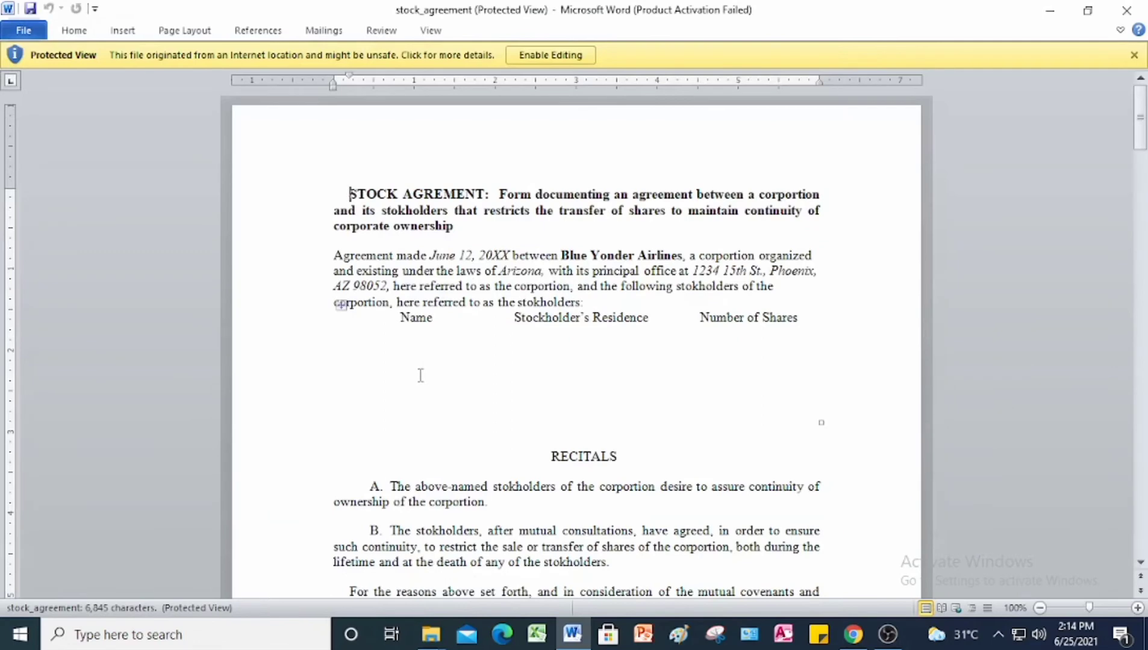
pyautogui.click(558, 57)
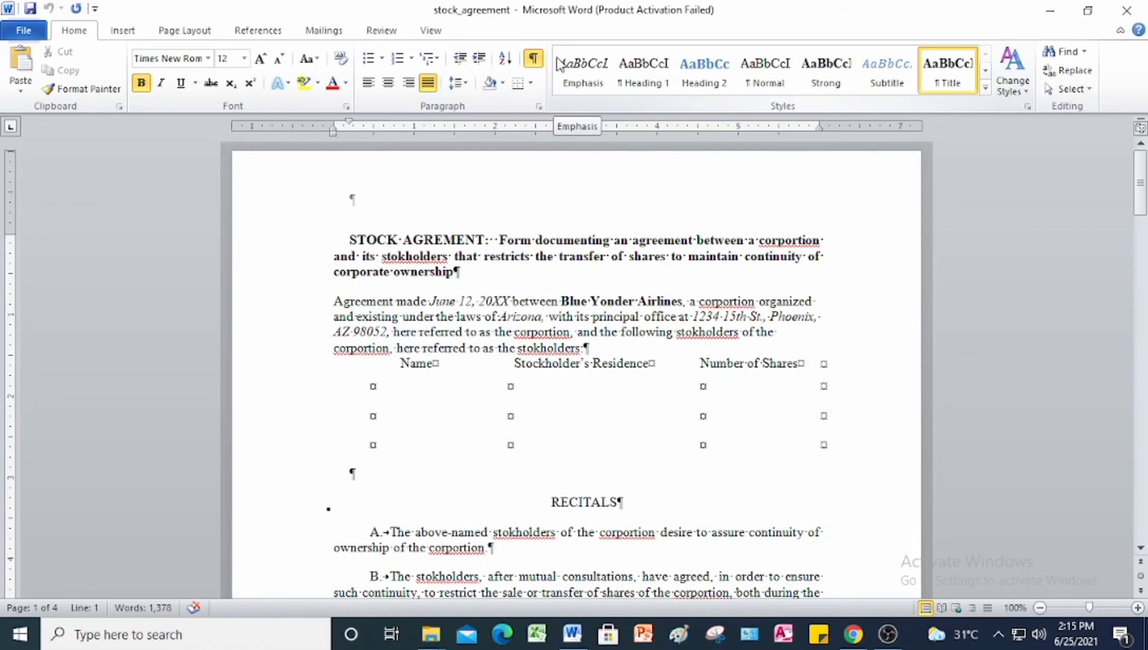
pyautogui.click(381, 30)
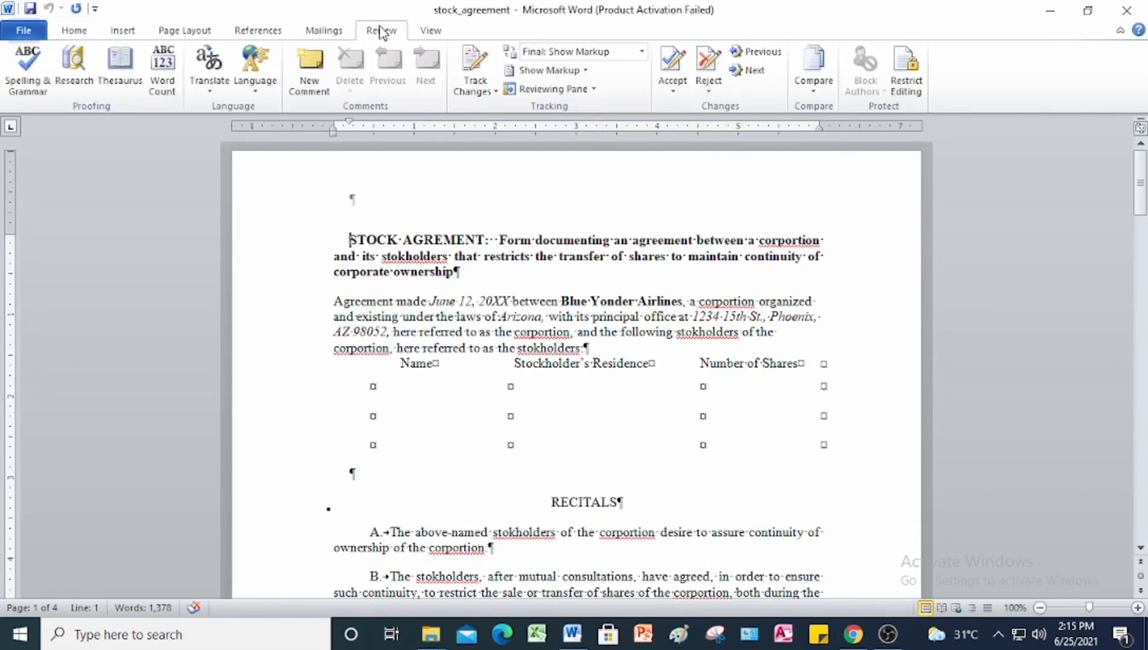
pyautogui.click(27, 65)
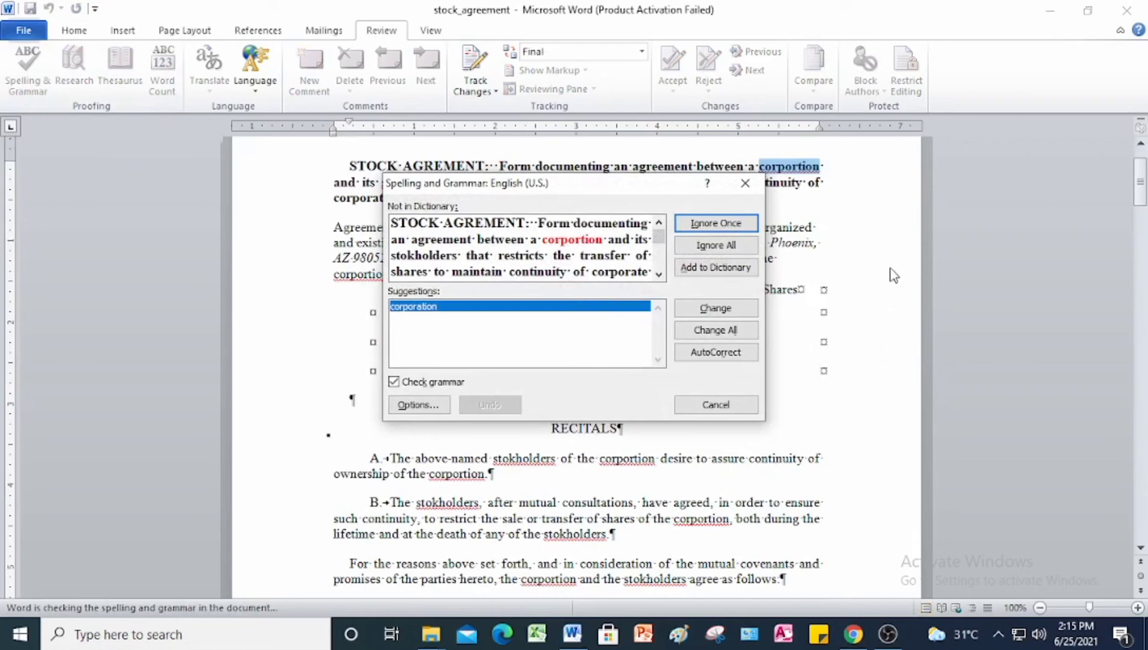
pyautogui.click(745, 184)
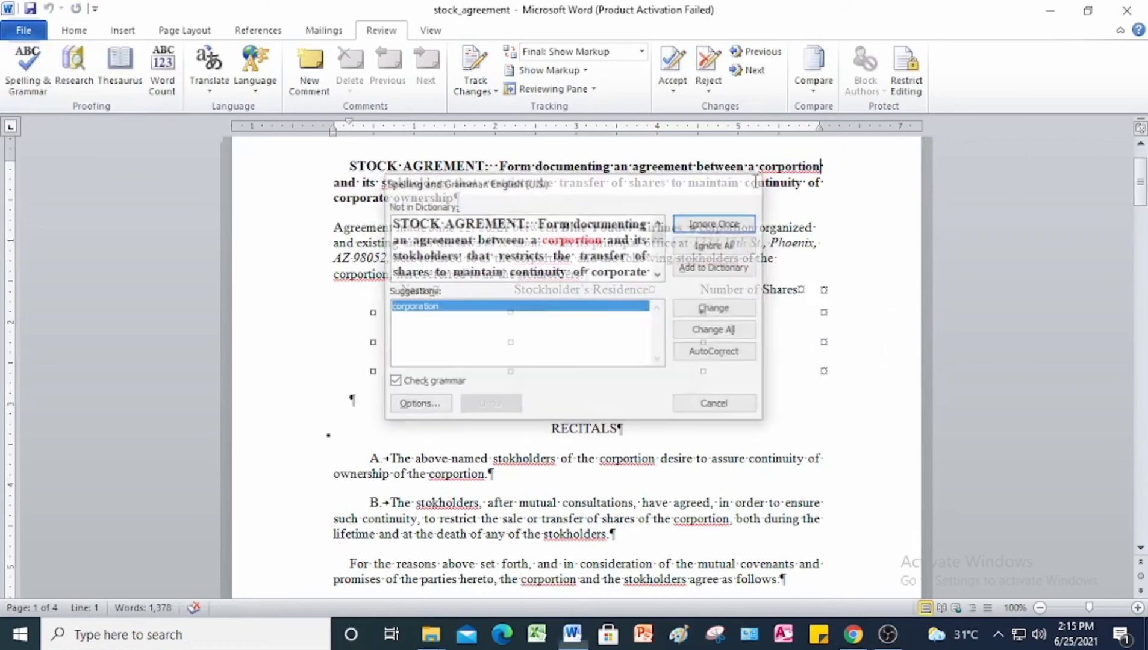
# - Run the Spelling and Grammar check from recital B, changing all instances of stokholders to stockholders and corportion to corporation
pyautogui.scroll(-3, 717, 285)
pyautogui.scroll(-8, 718, 286)
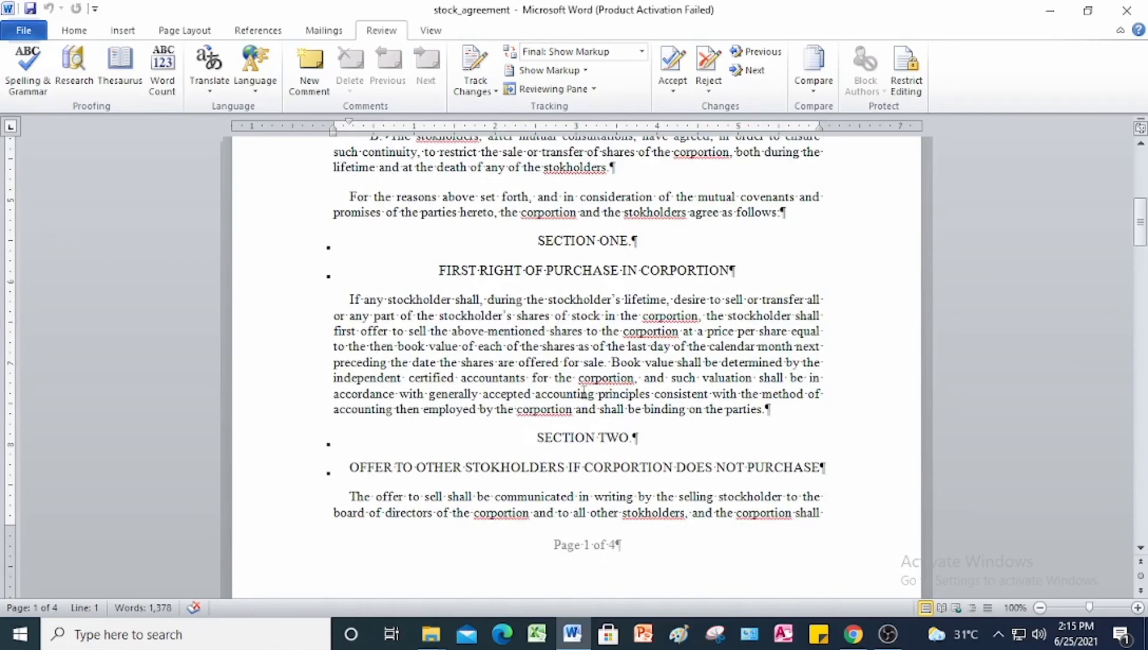
pyautogui.scroll(3, 583, 393)
pyautogui.click(433, 265)
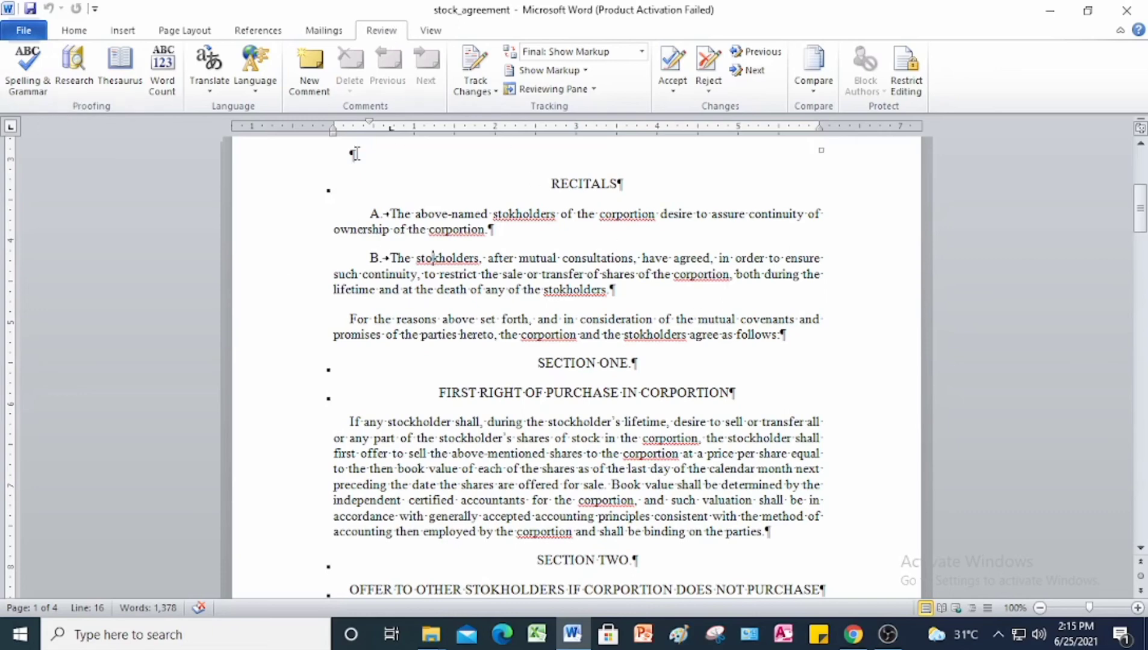
pyautogui.click(18, 82)
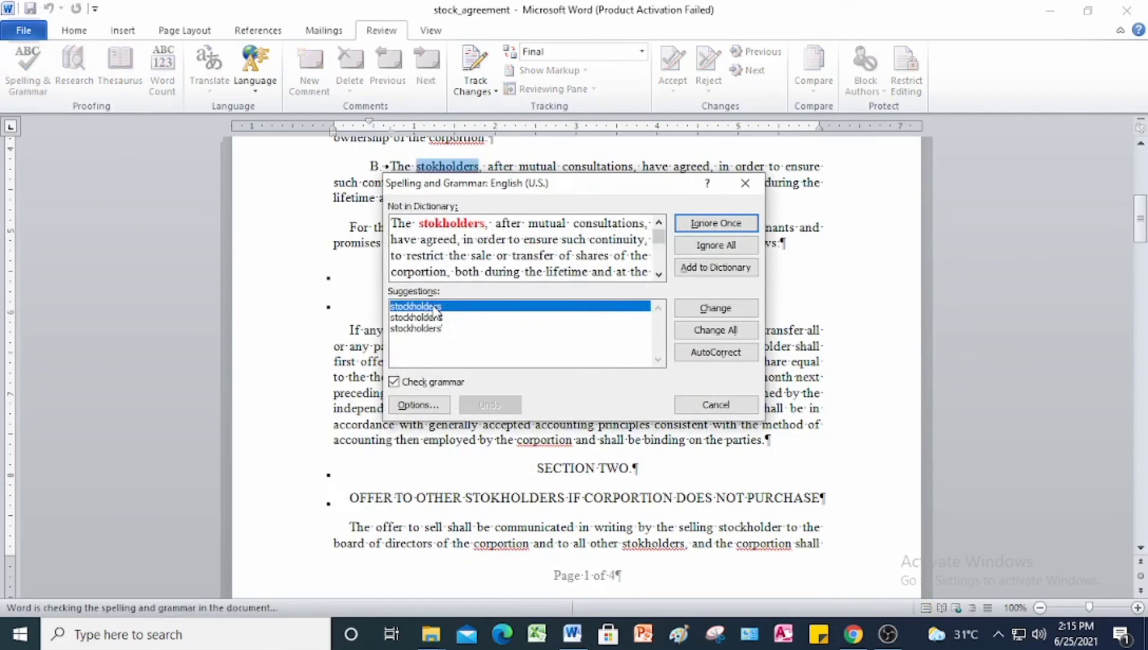
pyautogui.click(735, 334)
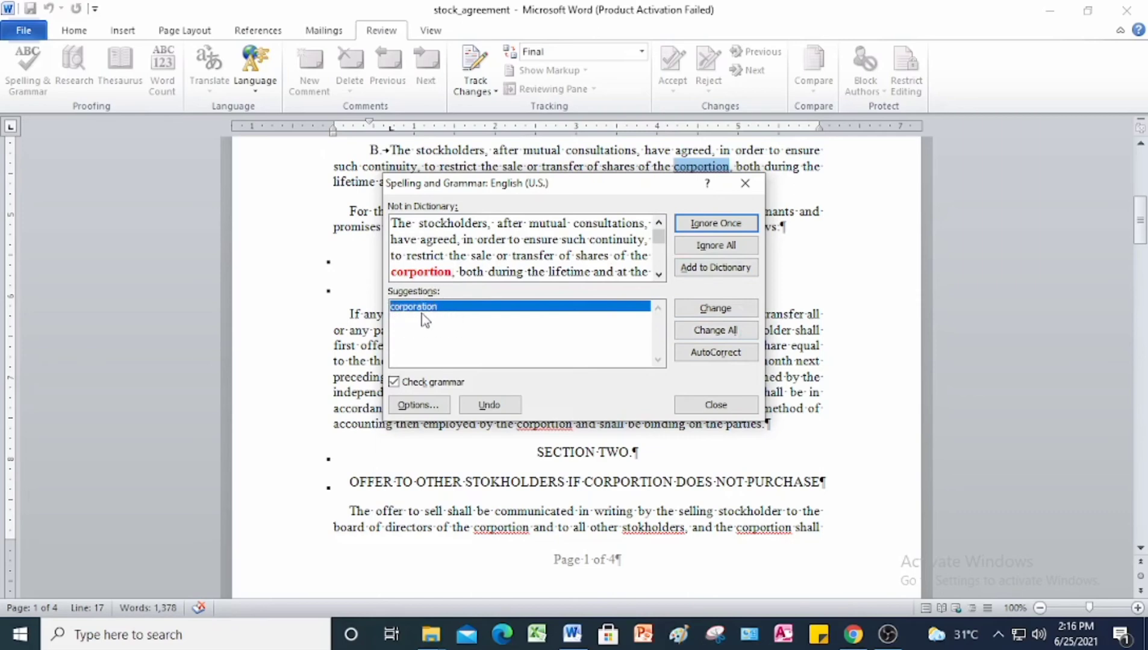
pyautogui.click(717, 331)
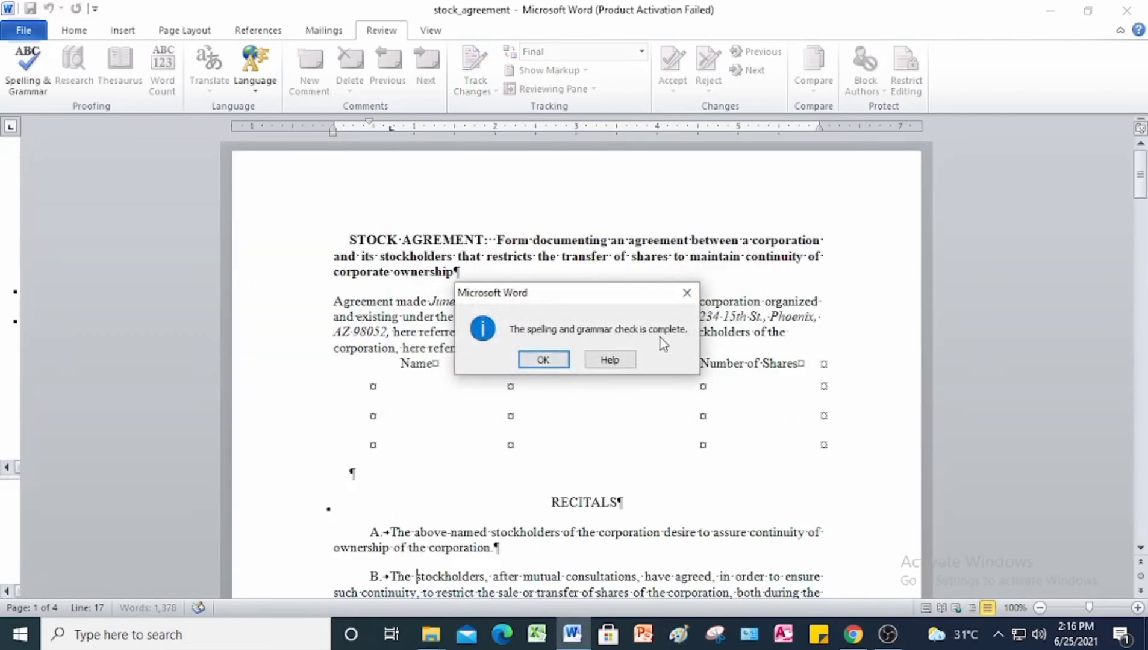
pyautogui.click(544, 360)
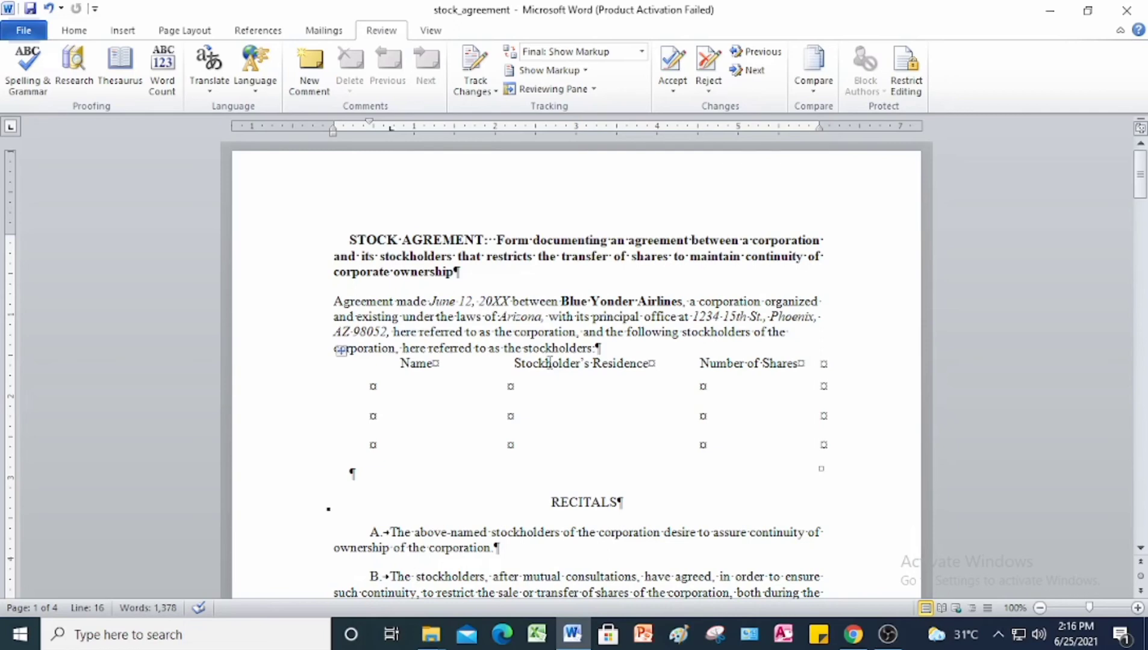
# - Save the corrected stock agreement as stock_agreement_final in the Wordprocessing Project 9 folder, and close it
pyautogui.click(24, 33)
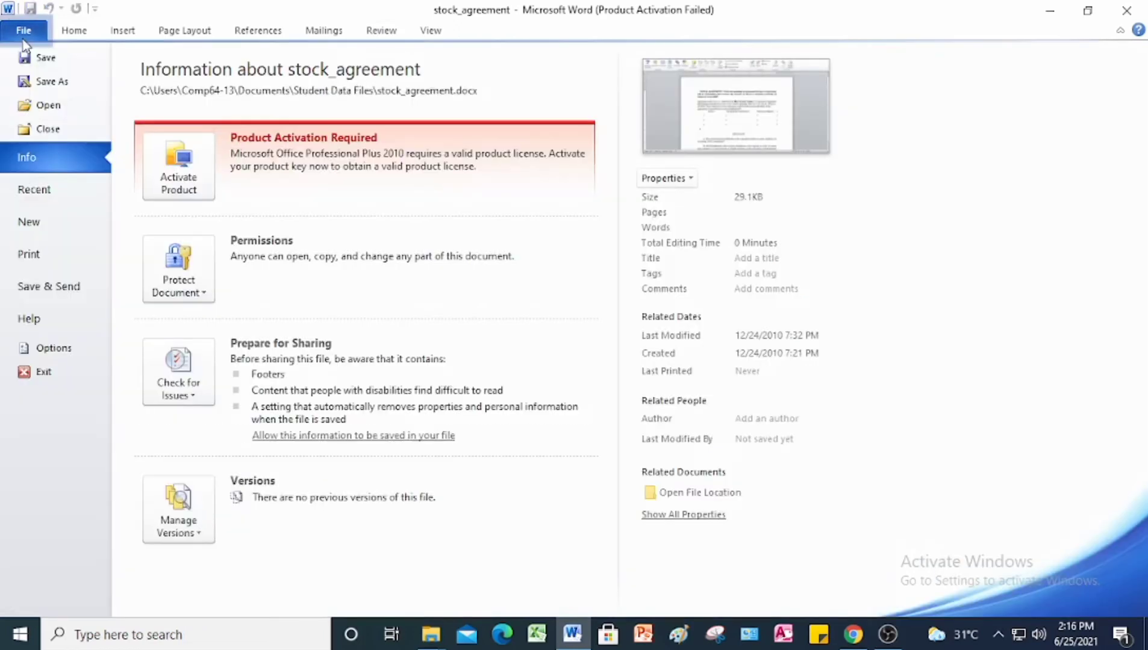
pyautogui.click(44, 84)
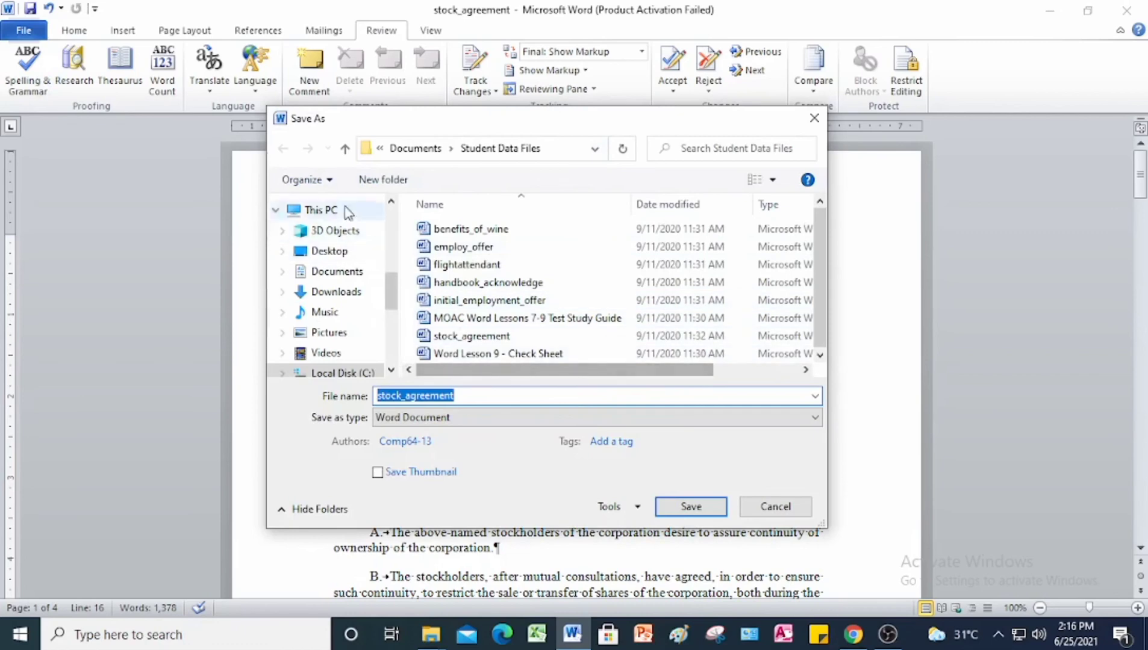
pyautogui.click(345, 149)
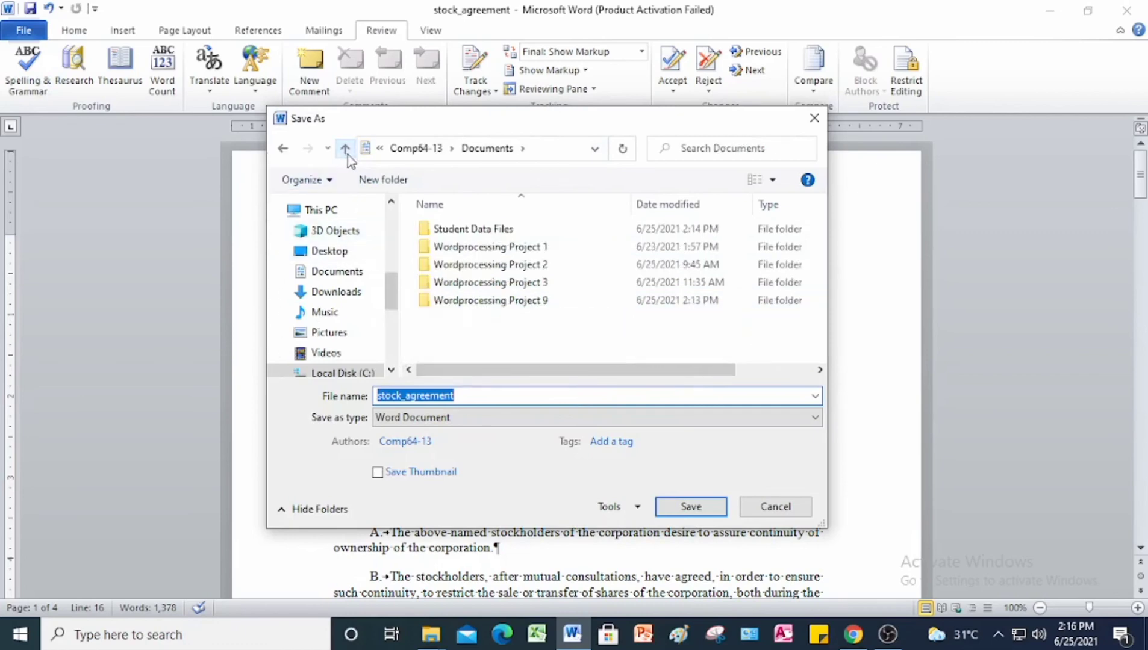
pyautogui.doubleClick(503, 304)
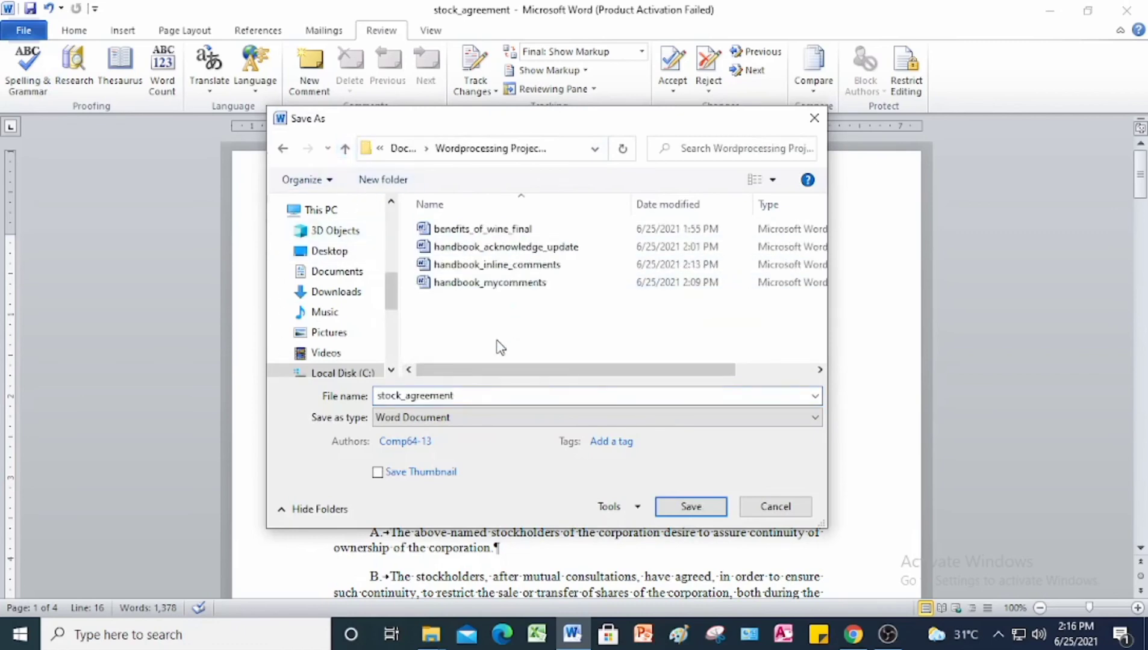
pyautogui.click(459, 399)
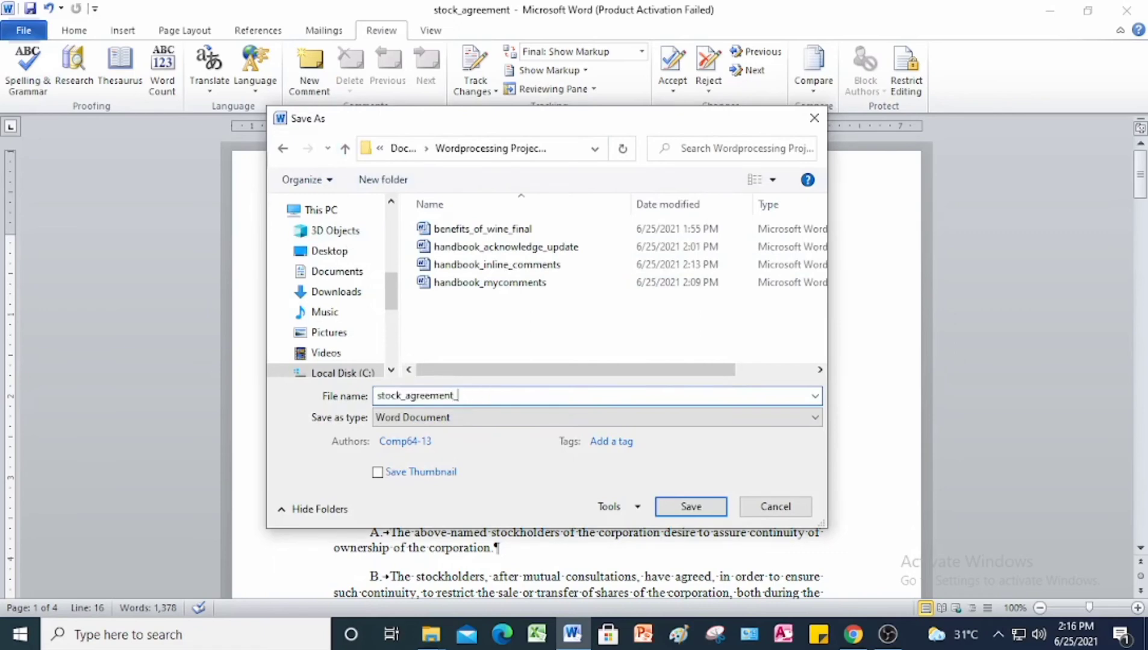
pyautogui.write('_final')
pyautogui.click(681, 506)
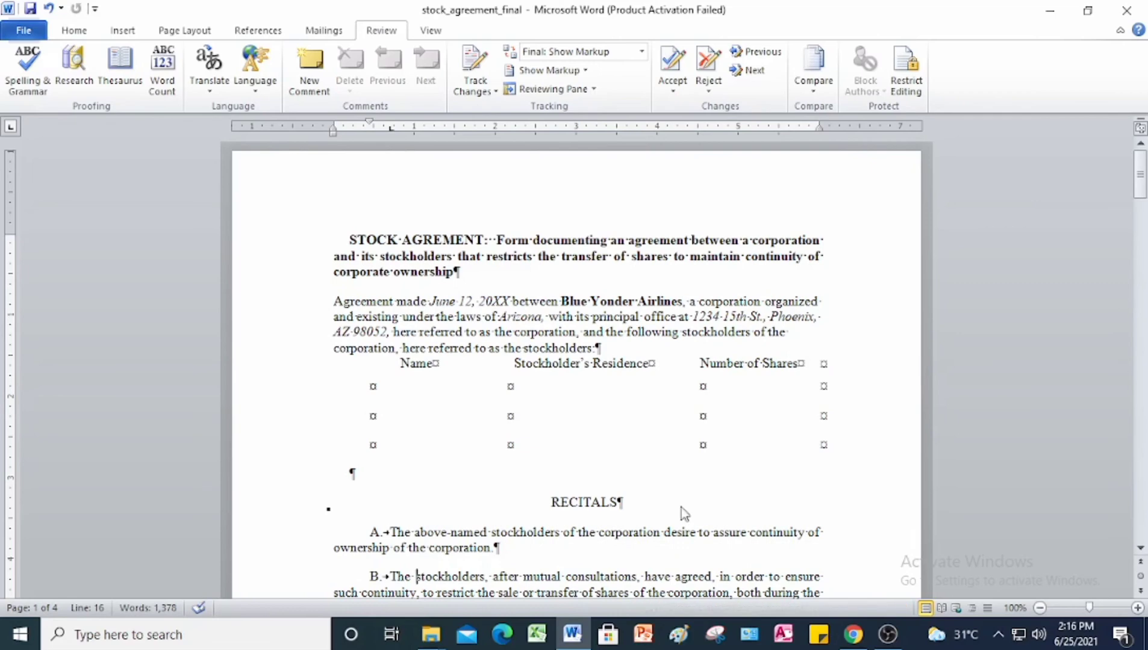
pyautogui.click(42, 33)
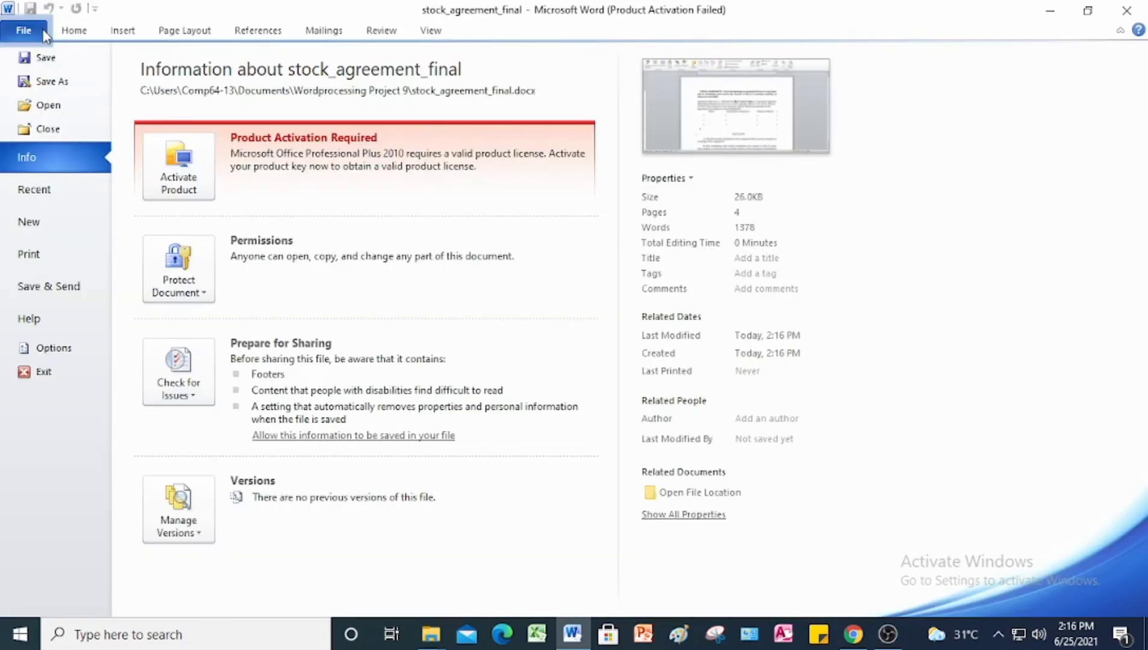
pyautogui.click(59, 135)
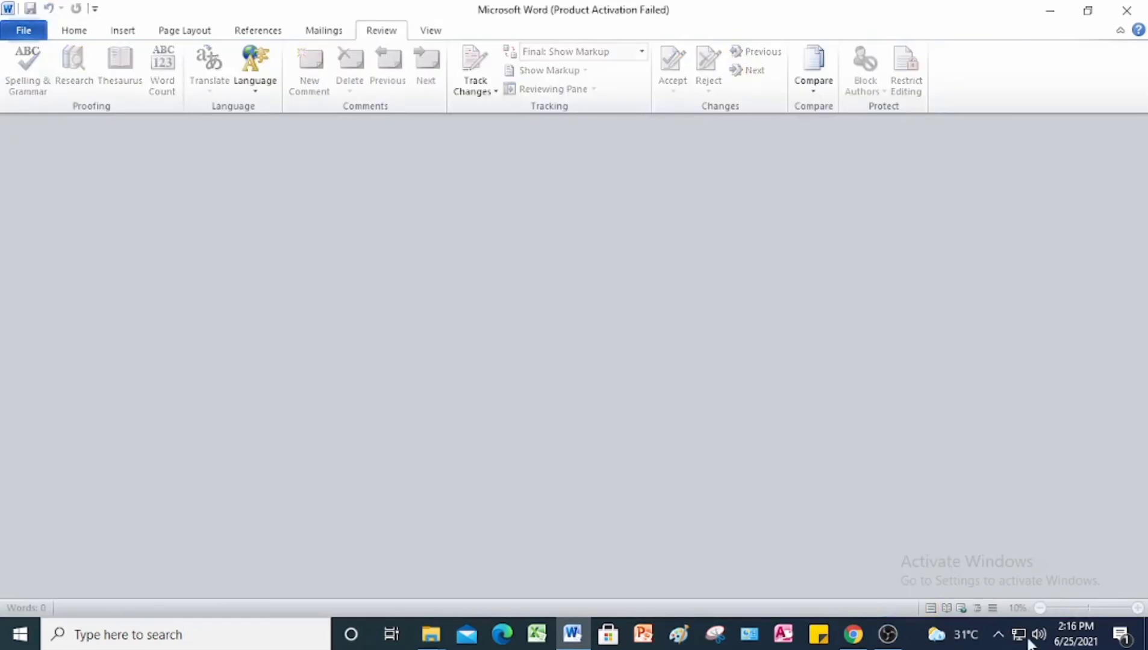
# - Switch to the Project 9 PDF in Chrome and read the Project 9-6 instructions about the flight attendant job description
pyautogui.click(853, 642)
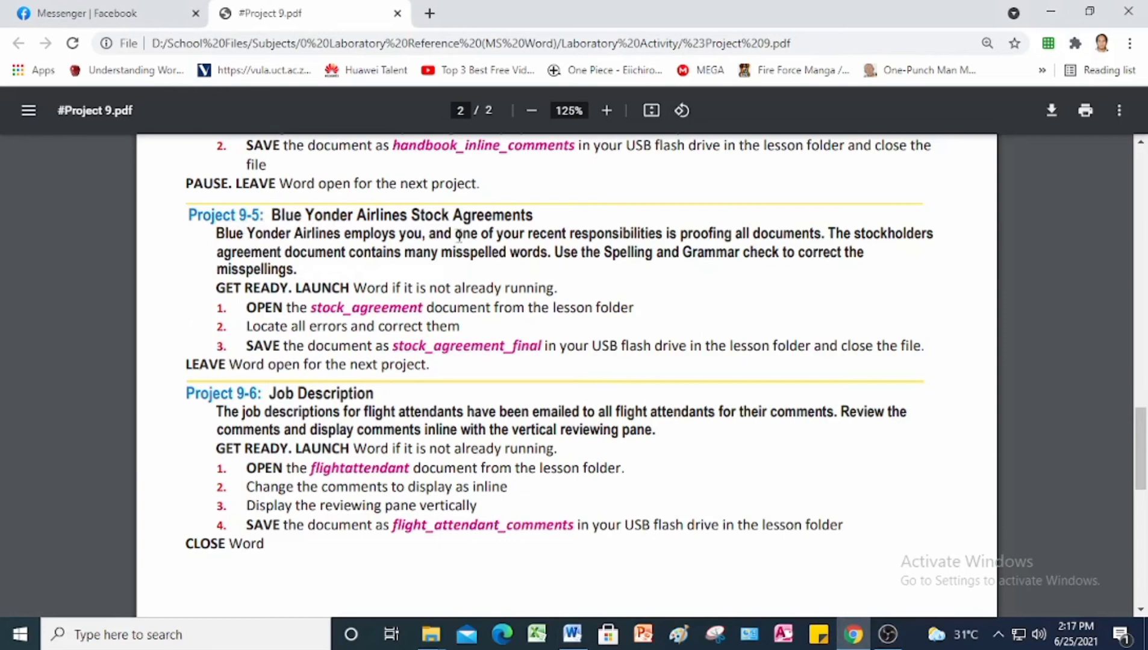
pyautogui.scroll(-1, 463, 241)
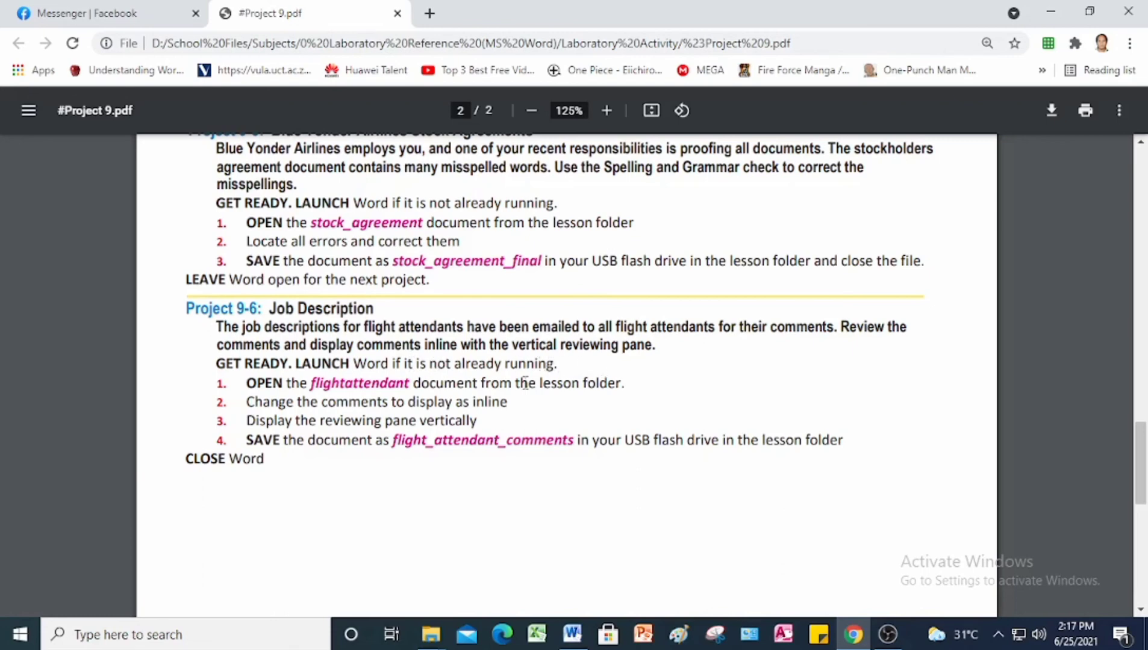
# - Return to Word, open the flightattendant document from the Student Data Files folder in Documents, and enable editing
pyautogui.click(572, 634)
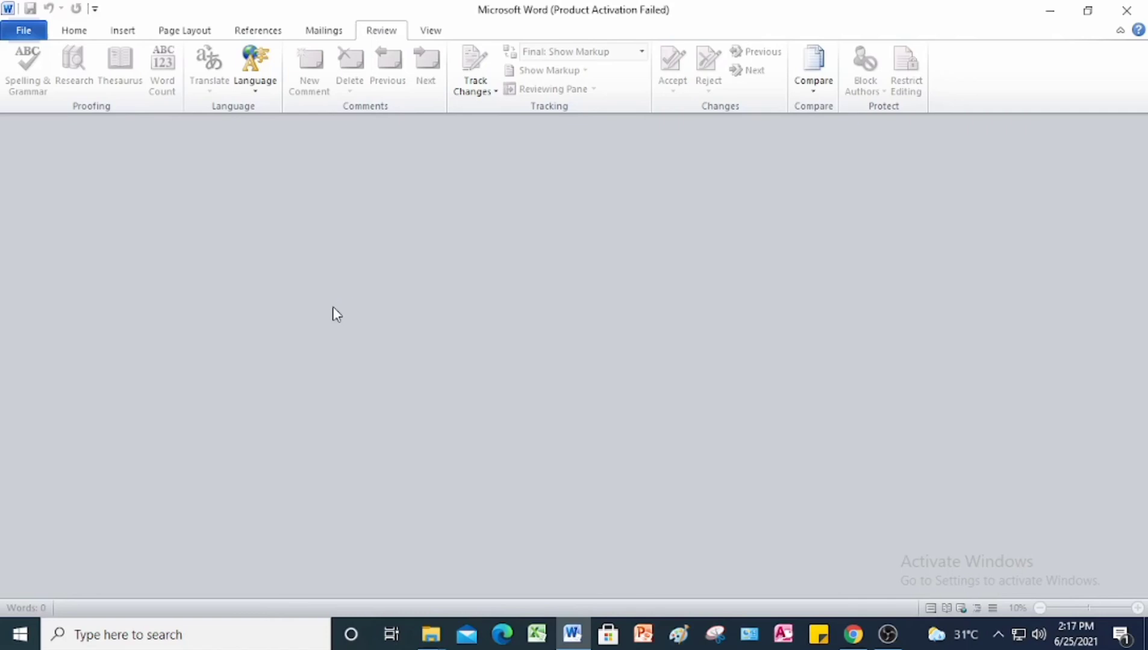
pyautogui.click(41, 33)
pyautogui.click(51, 104)
pyautogui.click(84, 42)
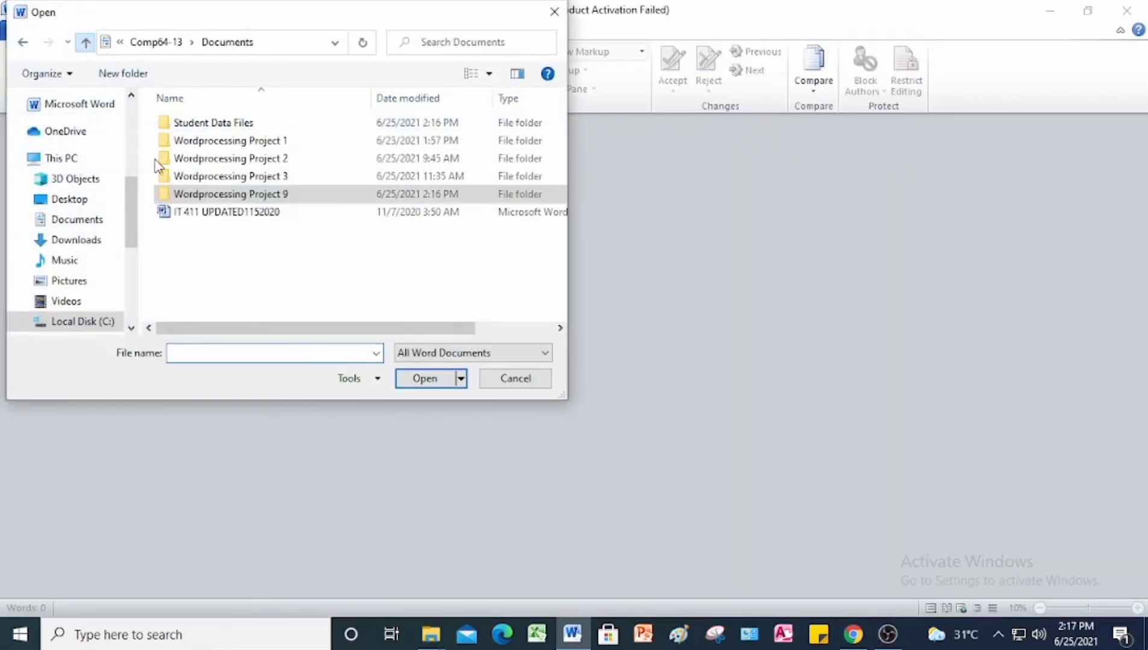
pyautogui.doubleClick(243, 127)
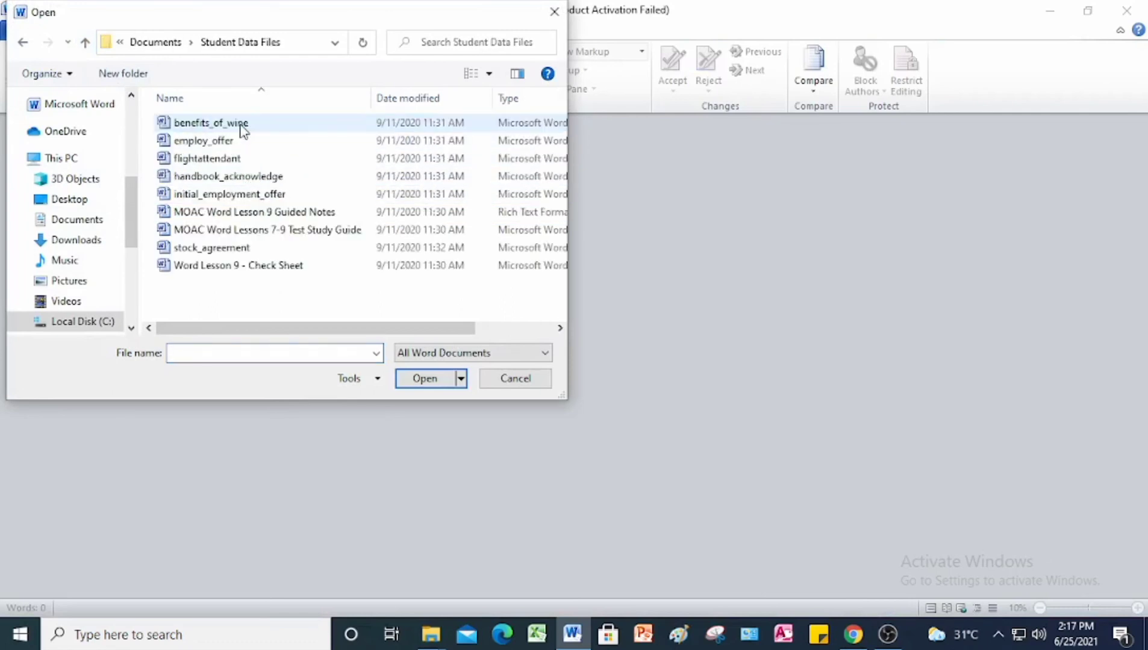
pyautogui.click(211, 161)
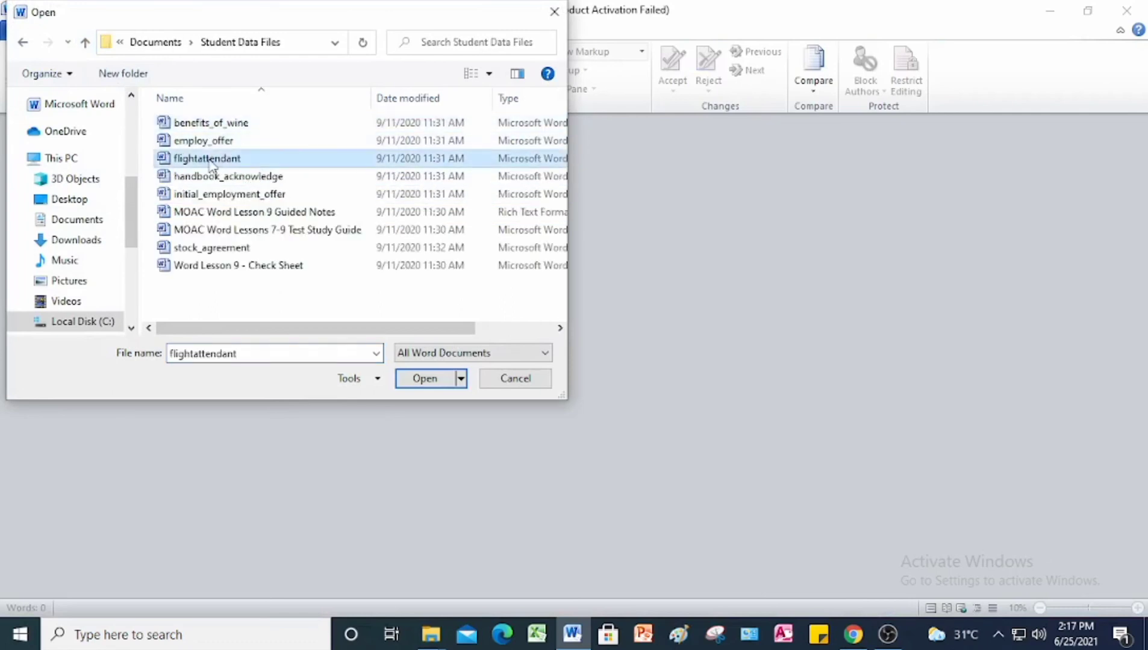
pyautogui.click(427, 385)
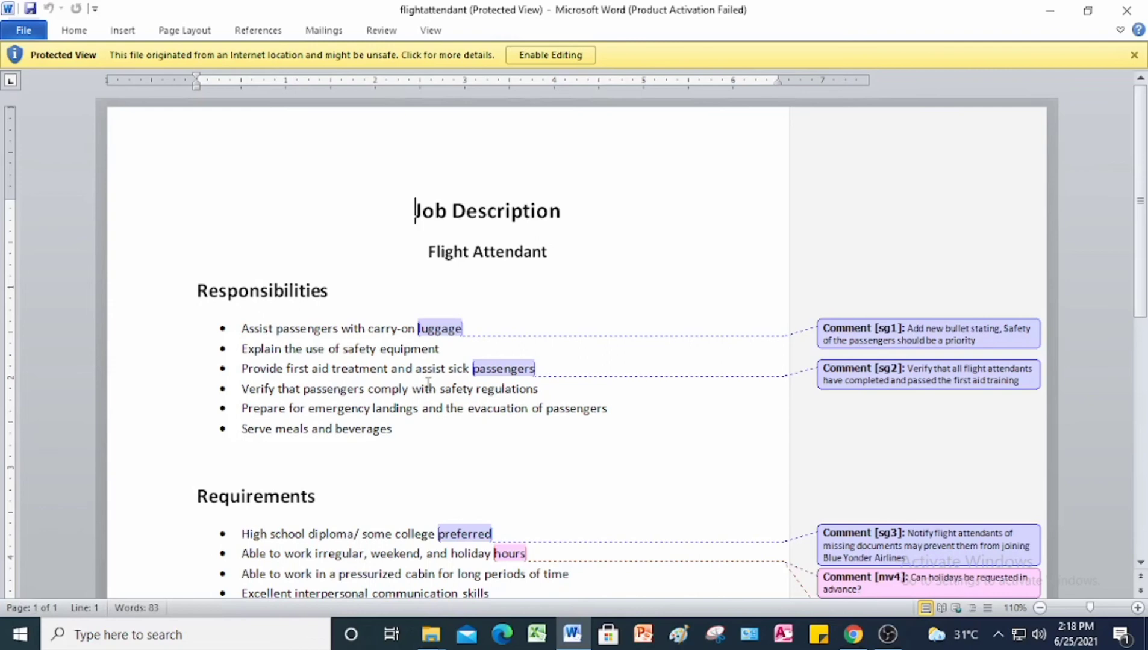
pyautogui.click(550, 56)
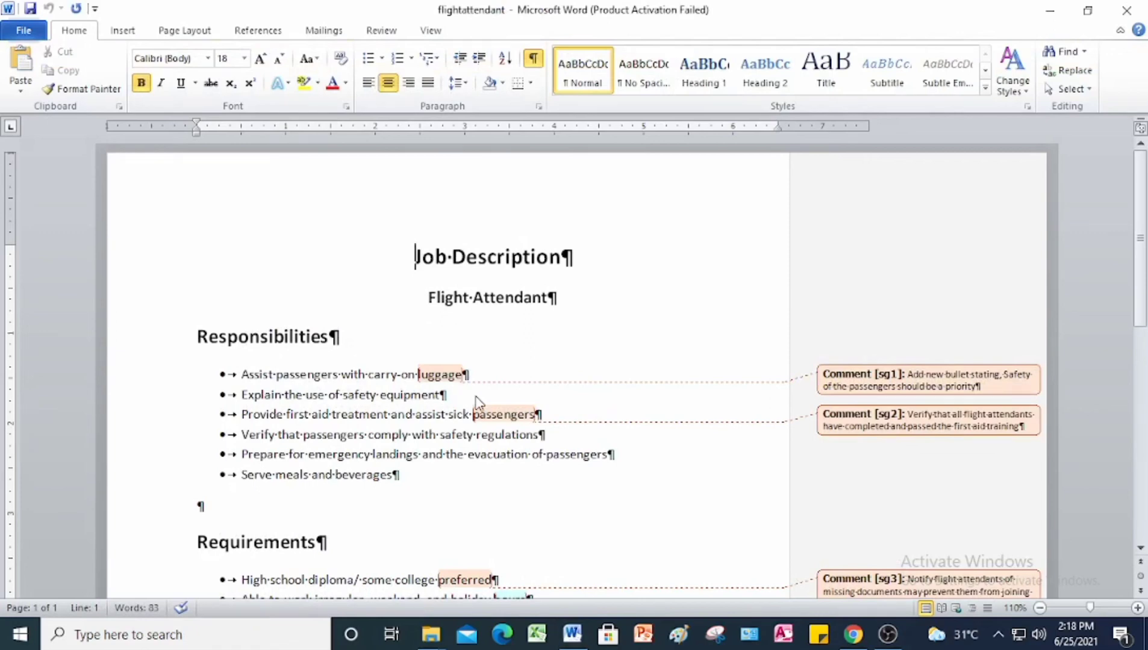
# - Set the markup balloons to Show All Revisions Inline and display the Reviewing Pane vertically
pyautogui.click(383, 31)
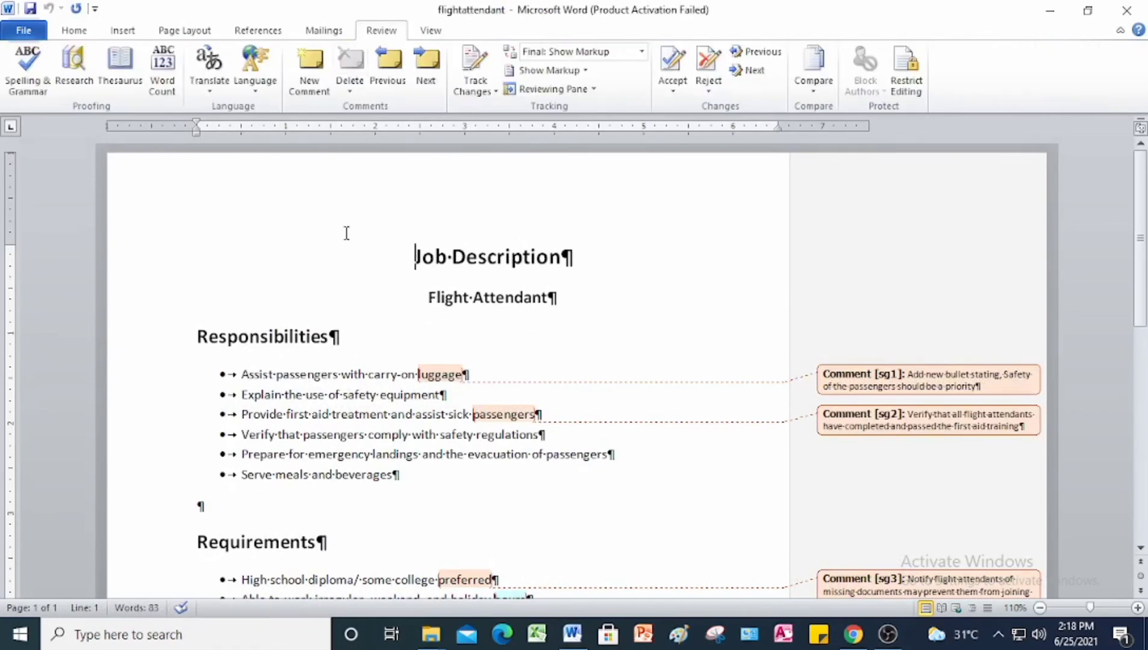
pyautogui.click(571, 70)
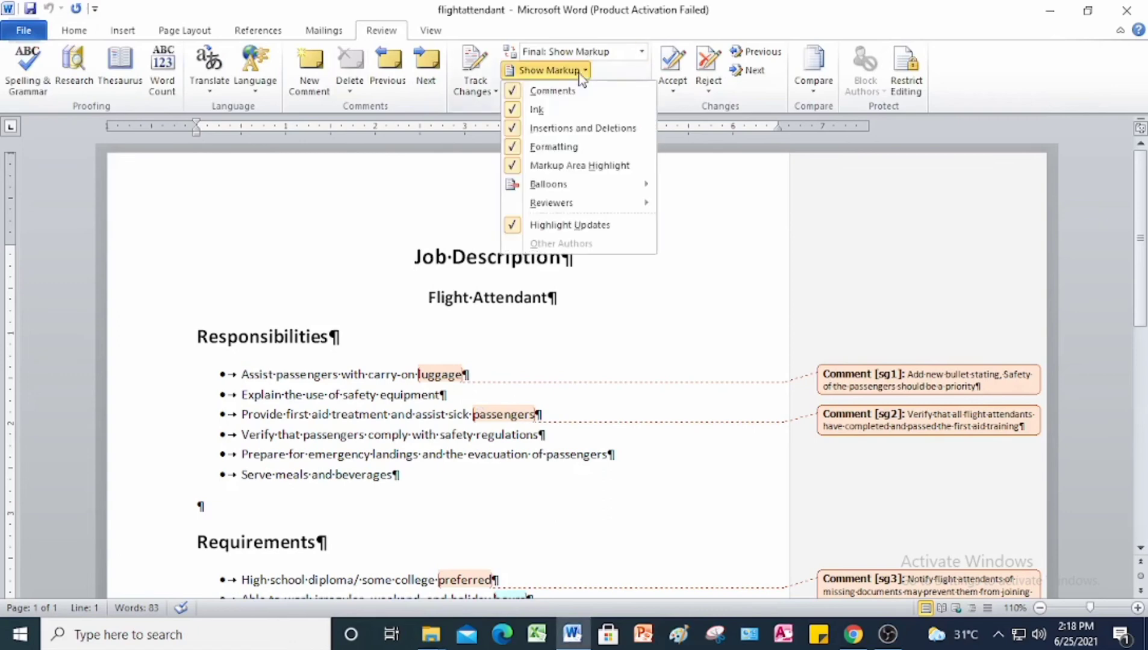
pyautogui.moveTo(540, 191)
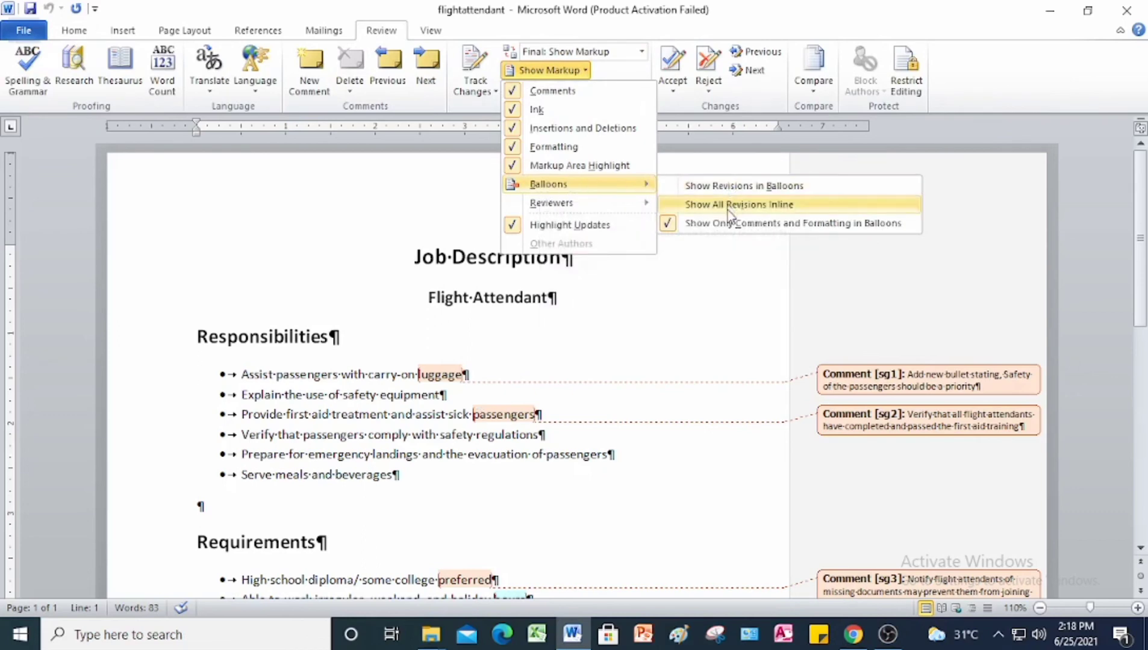
pyautogui.click(727, 209)
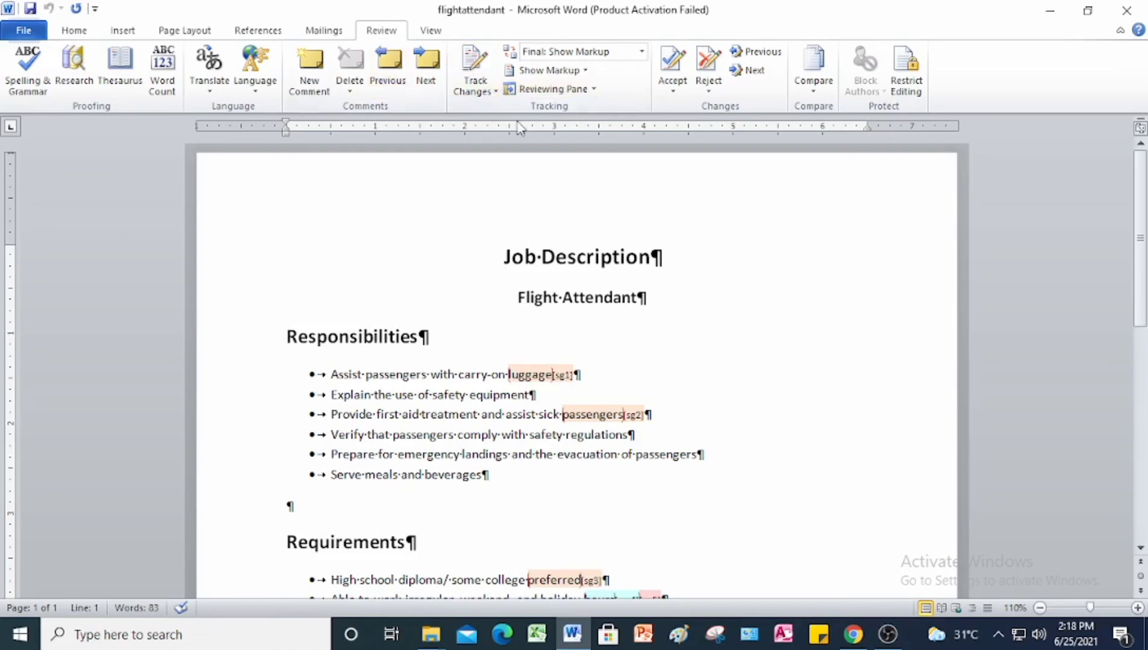
pyautogui.click(594, 89)
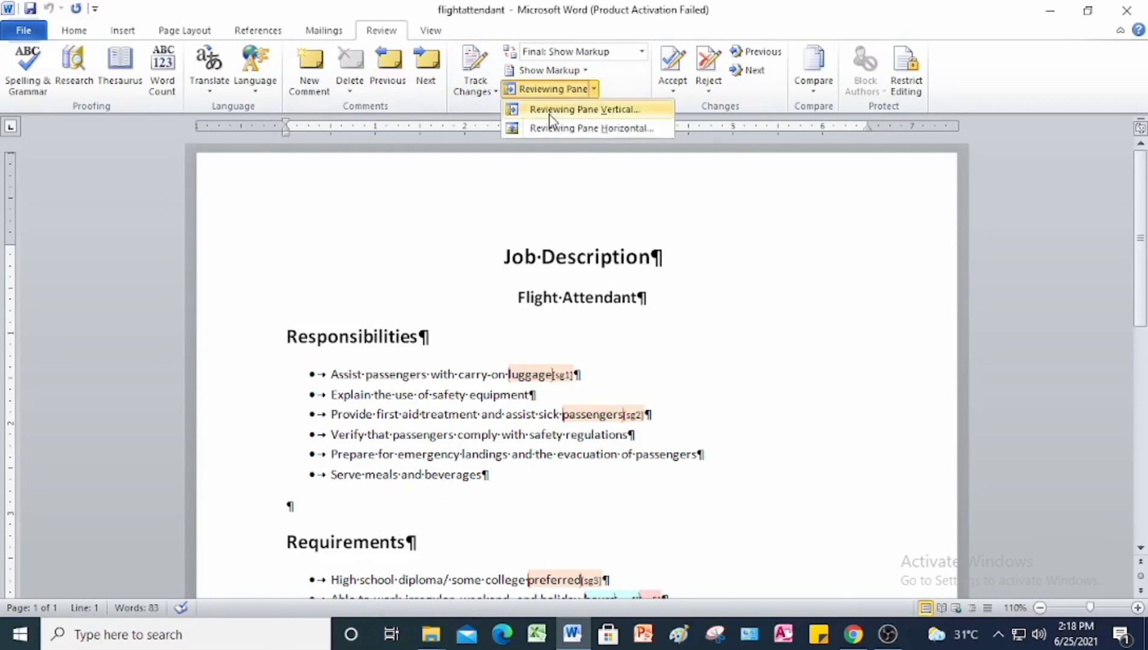
pyautogui.click(598, 109)
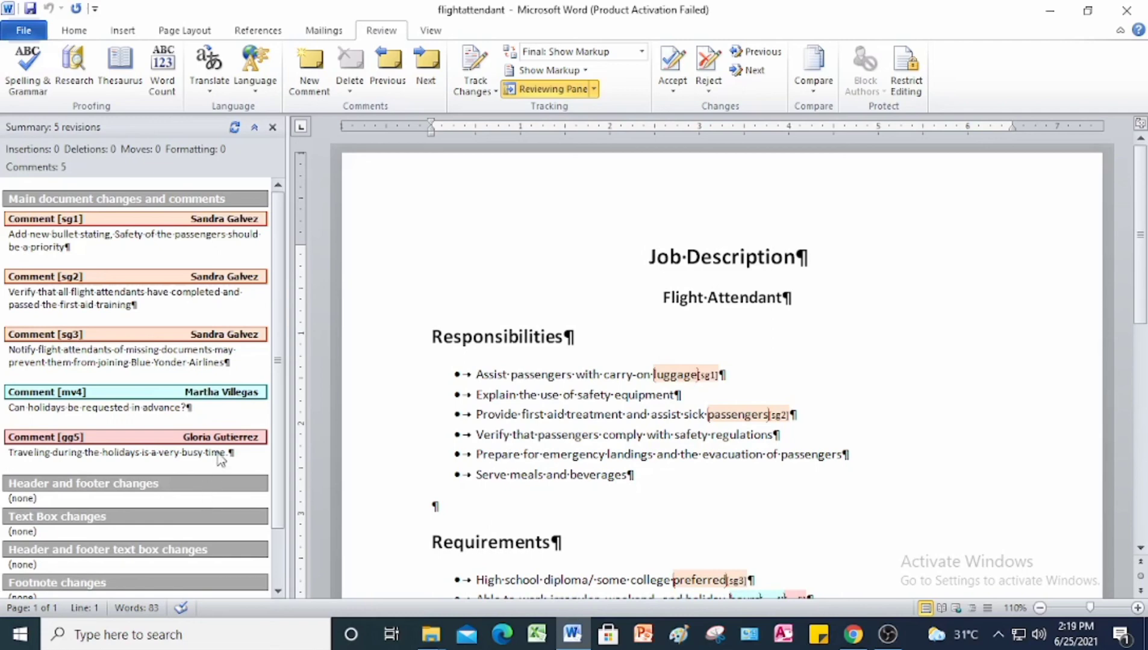
# - Save the job description as flight_attendant_comments in the Wordprocessing Project 9 folder, and close it
pyautogui.click(23, 30)
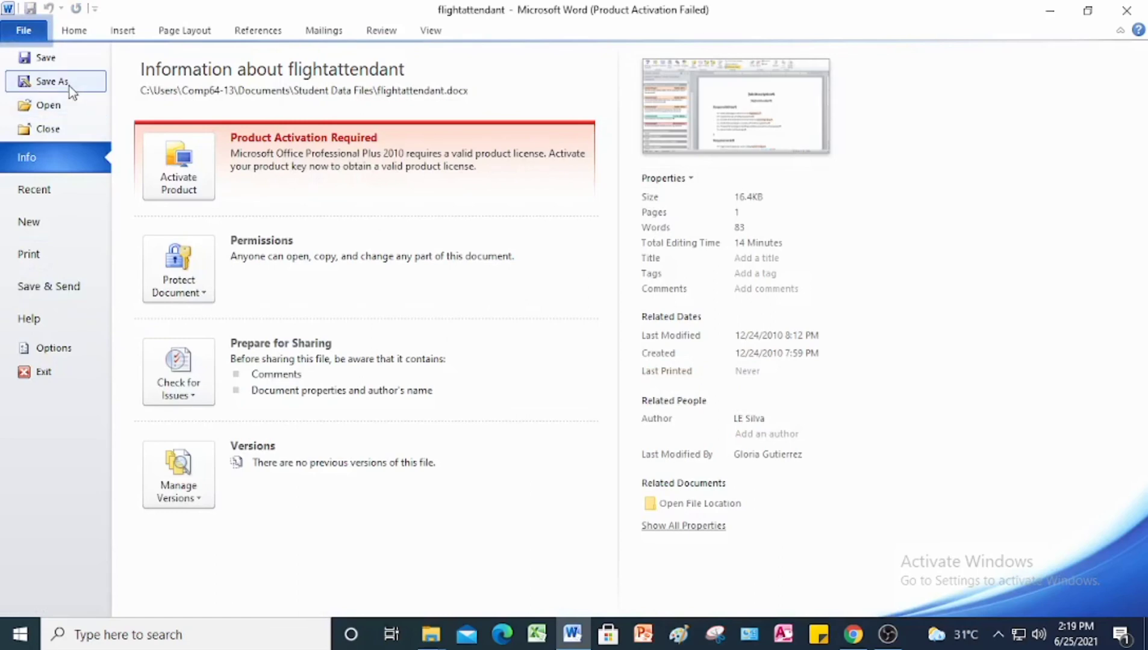
pyautogui.click(69, 85)
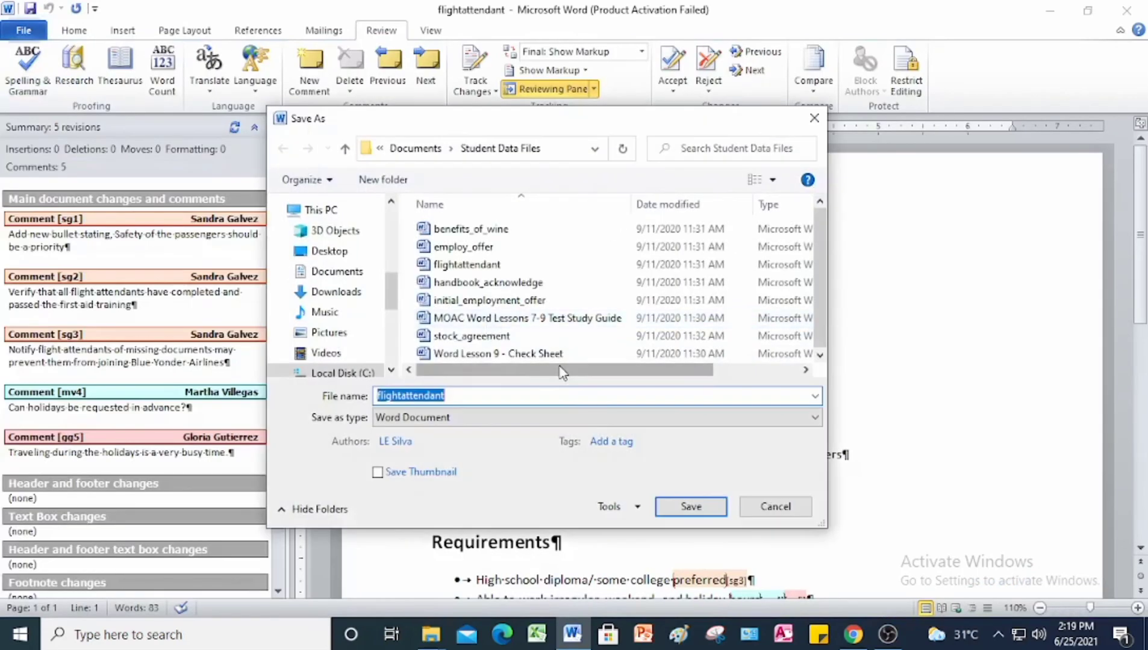
pyautogui.click(345, 151)
pyautogui.doubleClick(490, 300)
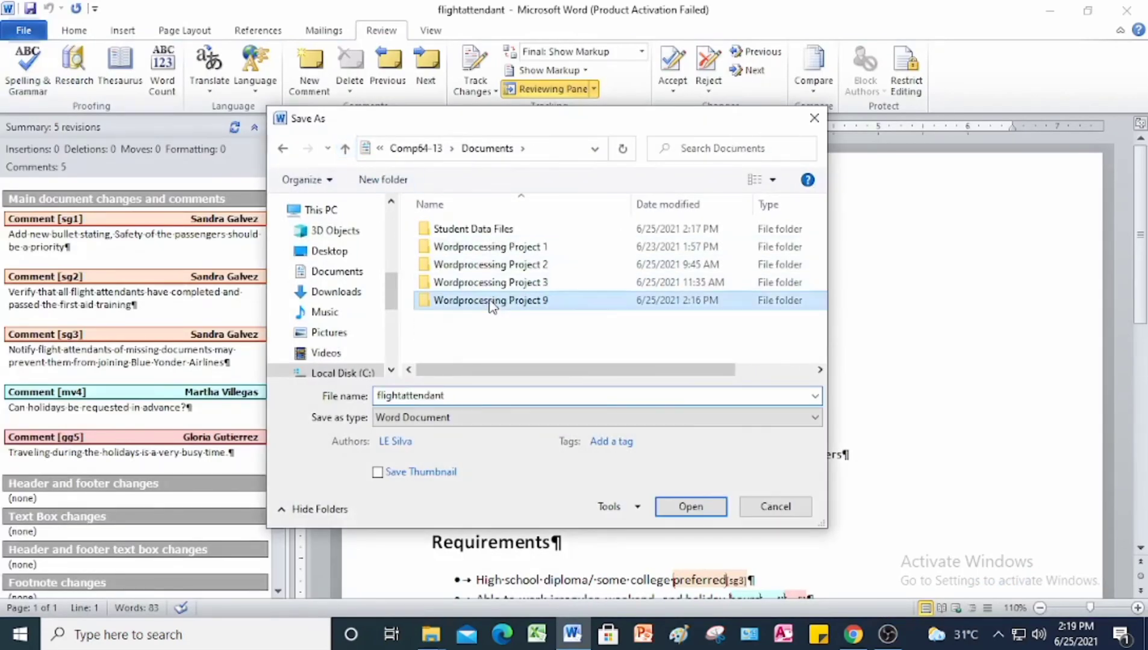
pyautogui.doubleClick(488, 396)
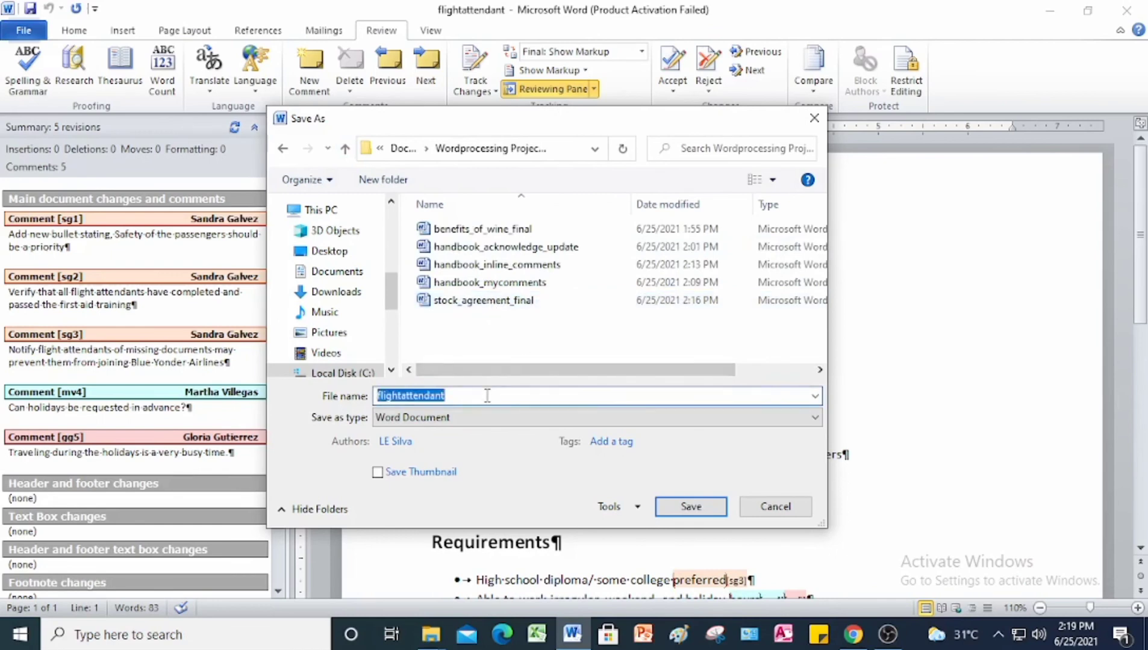
pyautogui.click(405, 397)
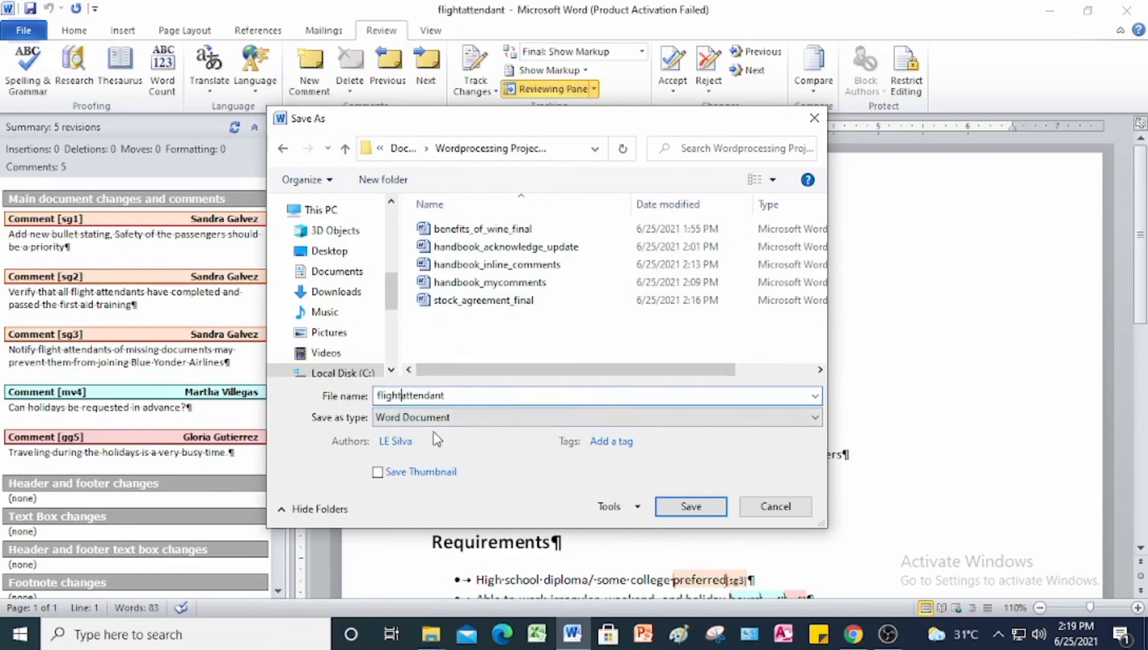
pyautogui.write('_')
pyautogui.click(458, 395)
pyautogui.write('_comments')
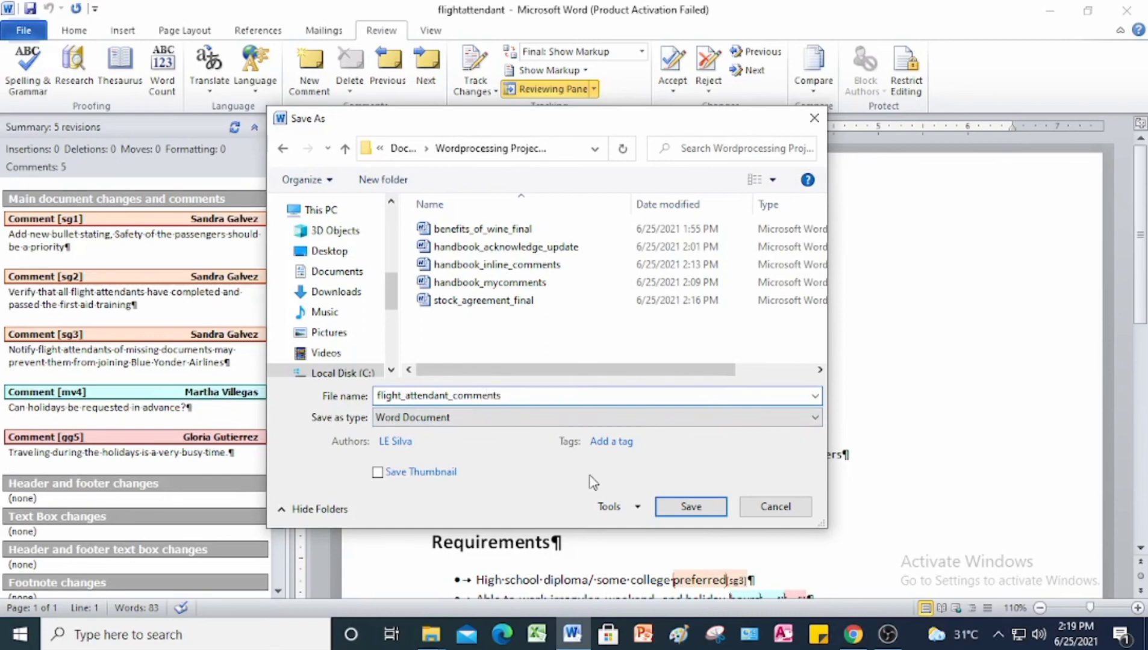
pyautogui.click(687, 519)
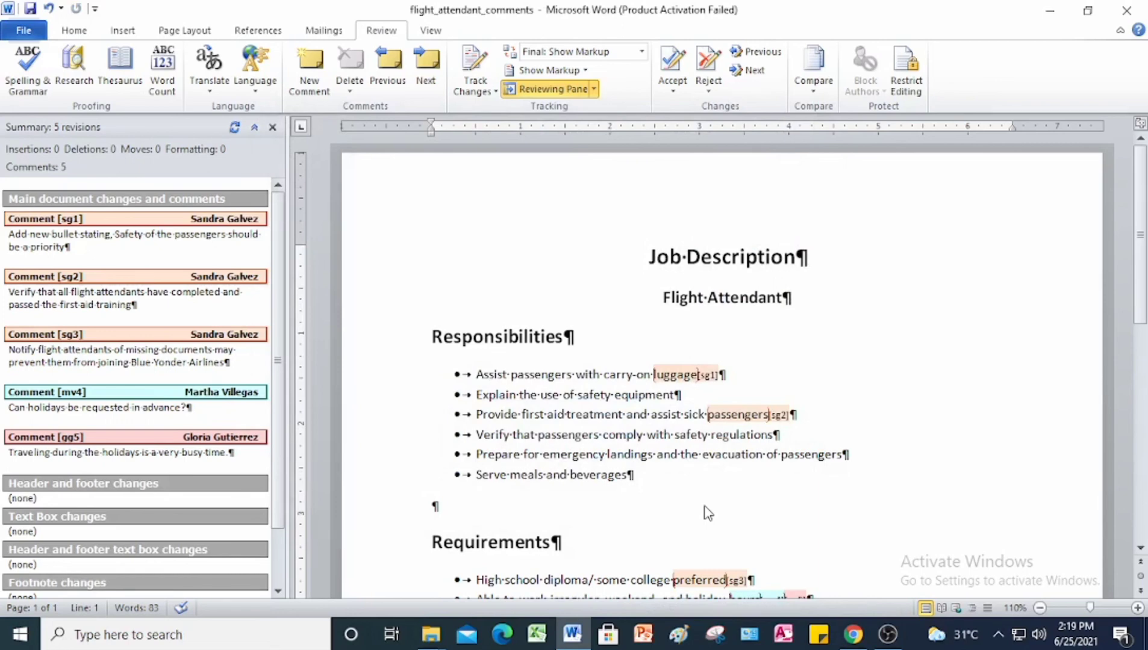
pyautogui.click(24, 31)
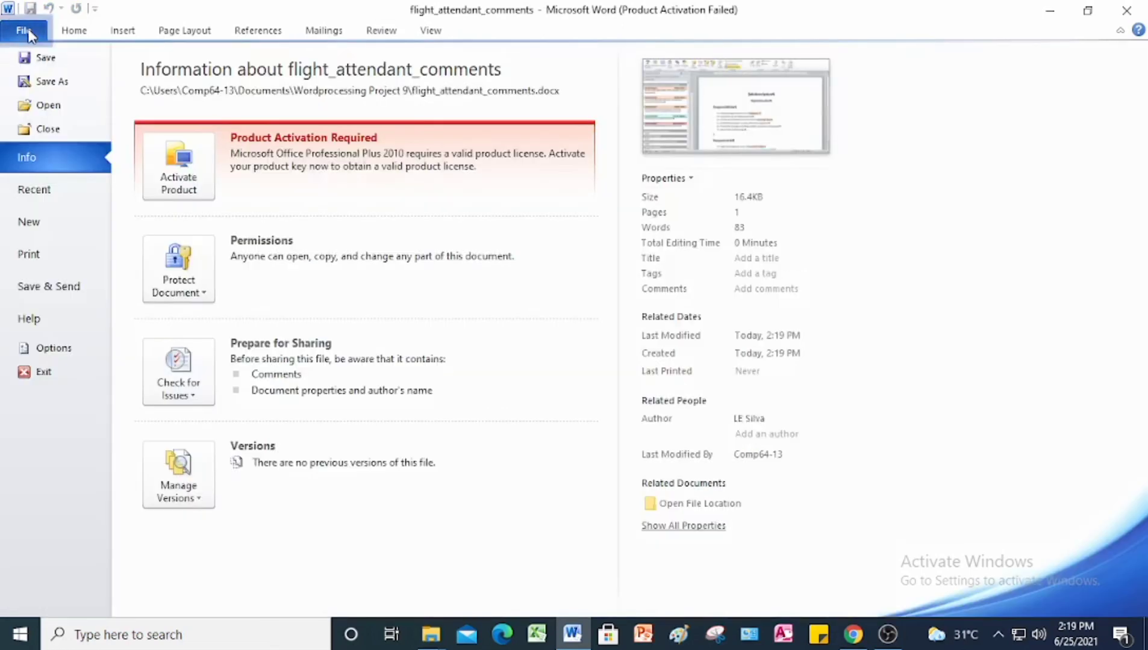
pyautogui.click(44, 129)
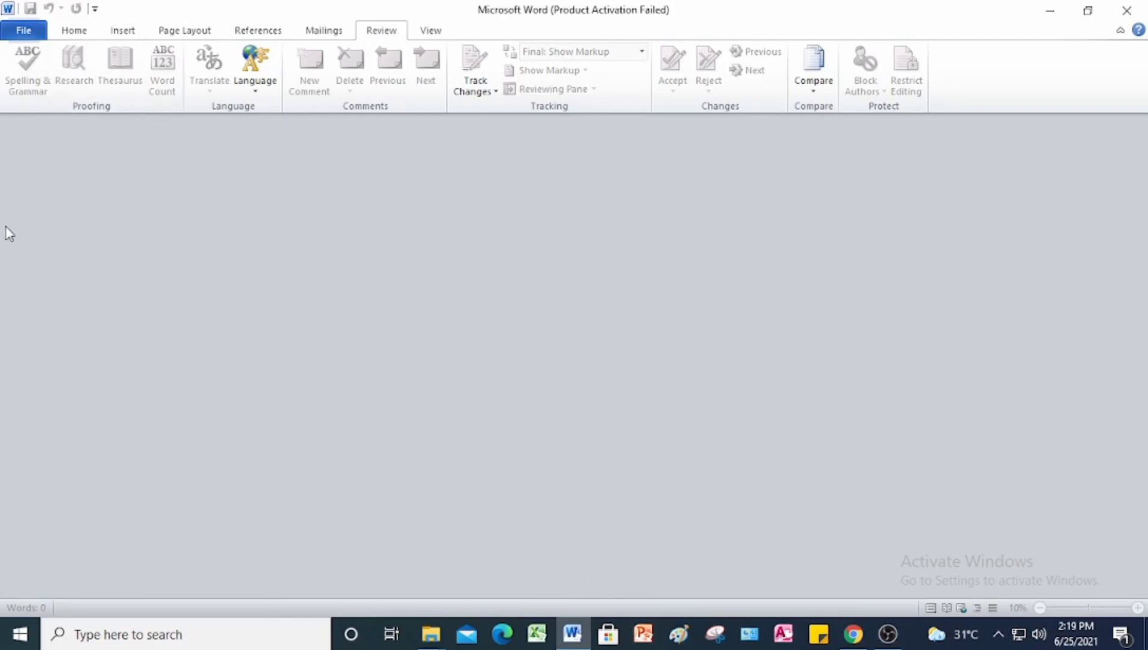
# - Switch to the Project 9 PDF in Chrome and look back over the instructions up to Project 9-1
pyautogui.hotkey('alt', 'Tab')
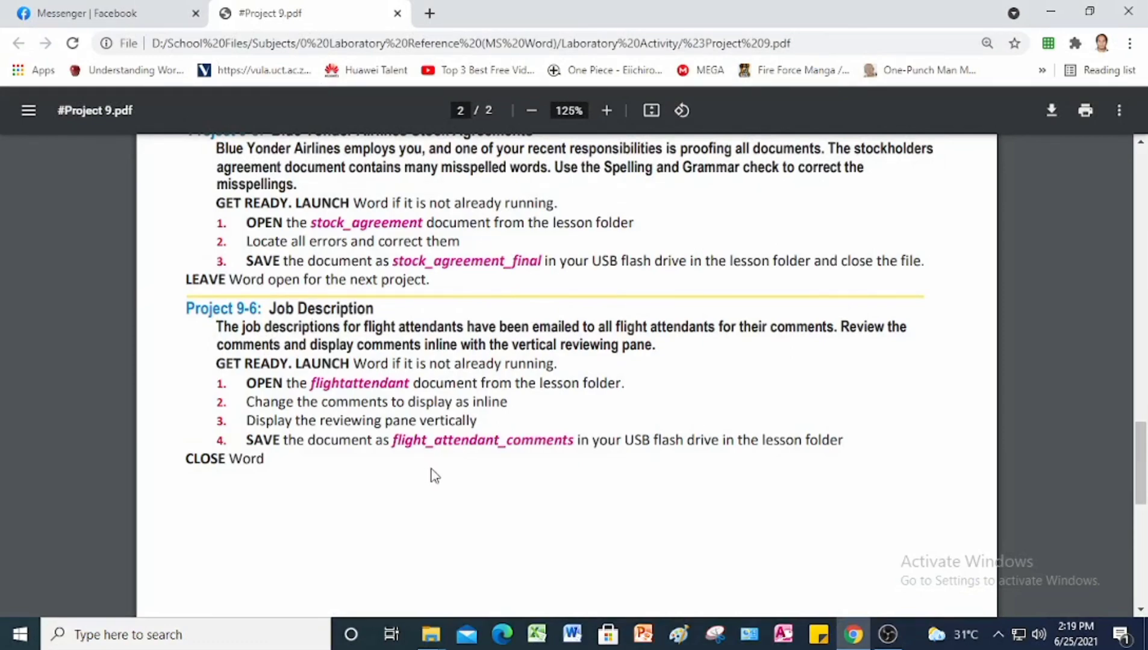
pyautogui.scroll(8, 431, 476)
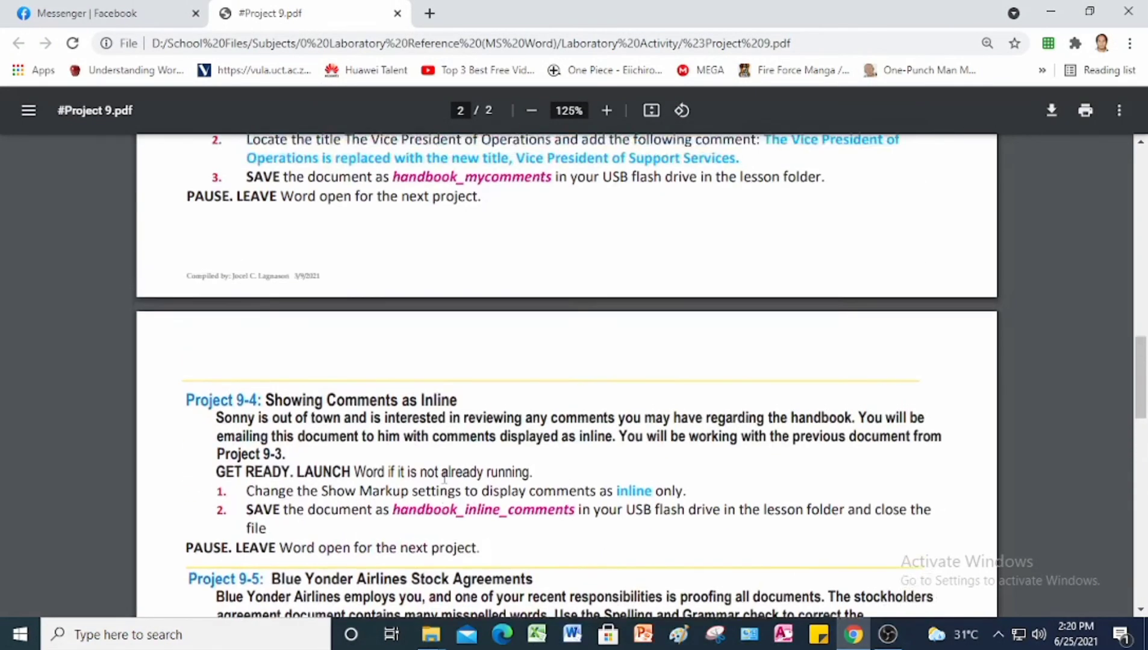
pyautogui.scroll(15, 444, 479)
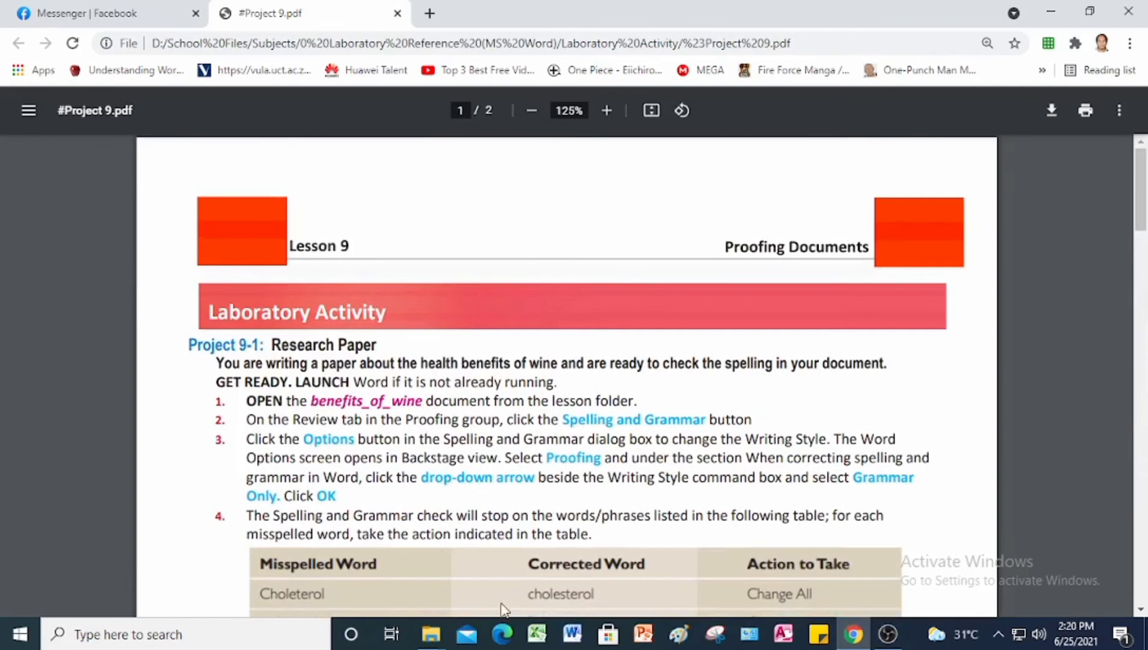
# - Check the saved files in the Wordprocessing Project 9 folder in File Explorer, and return to the PDF in Chrome
pyautogui.moveTo(432, 647)
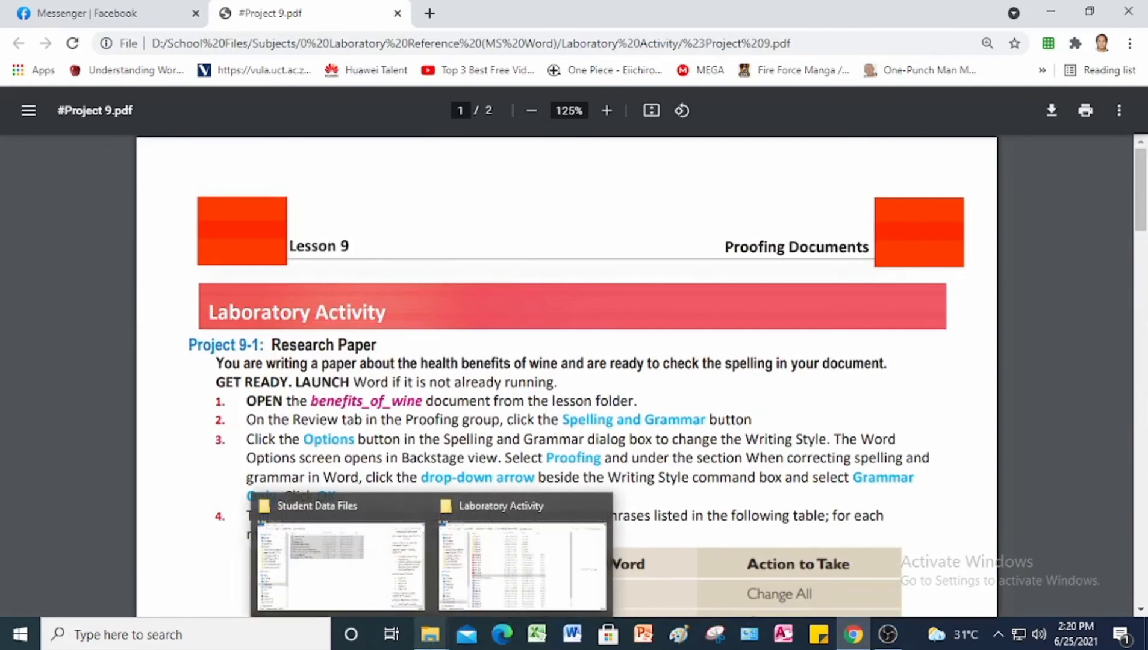
pyautogui.click(328, 593)
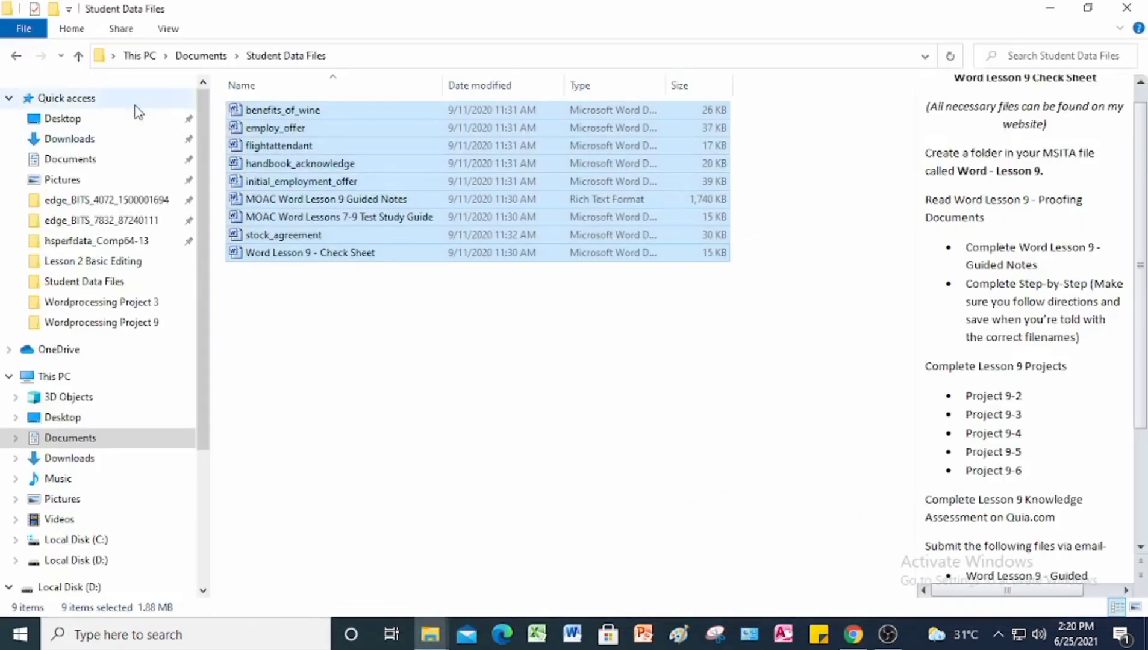
pyautogui.click(78, 56)
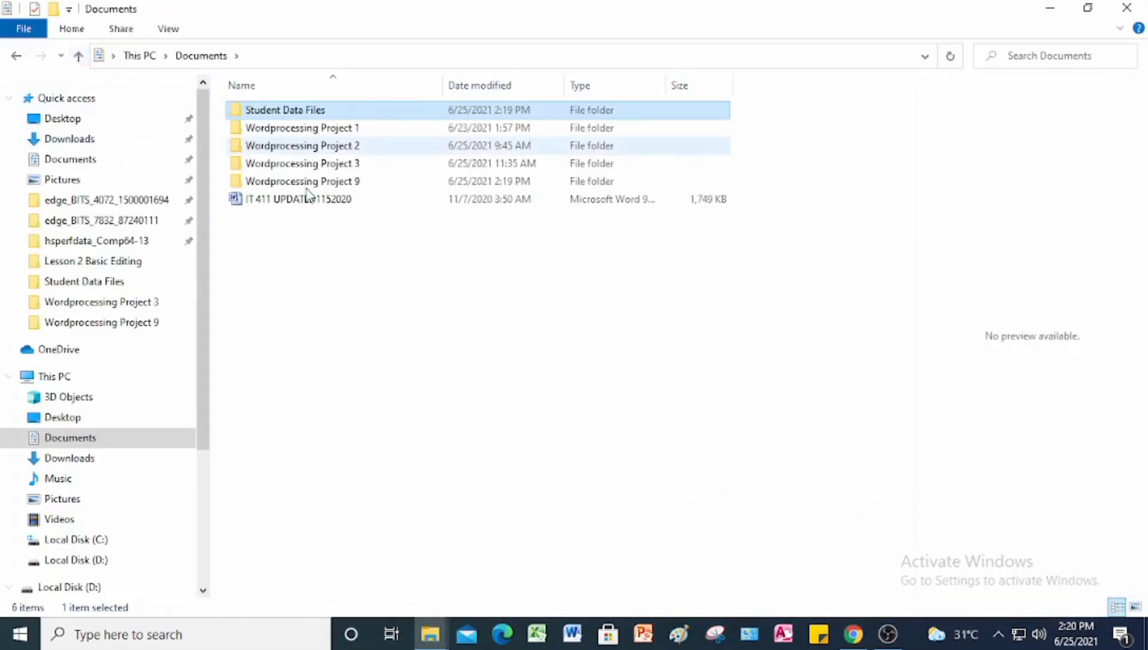
pyautogui.doubleClick(307, 184)
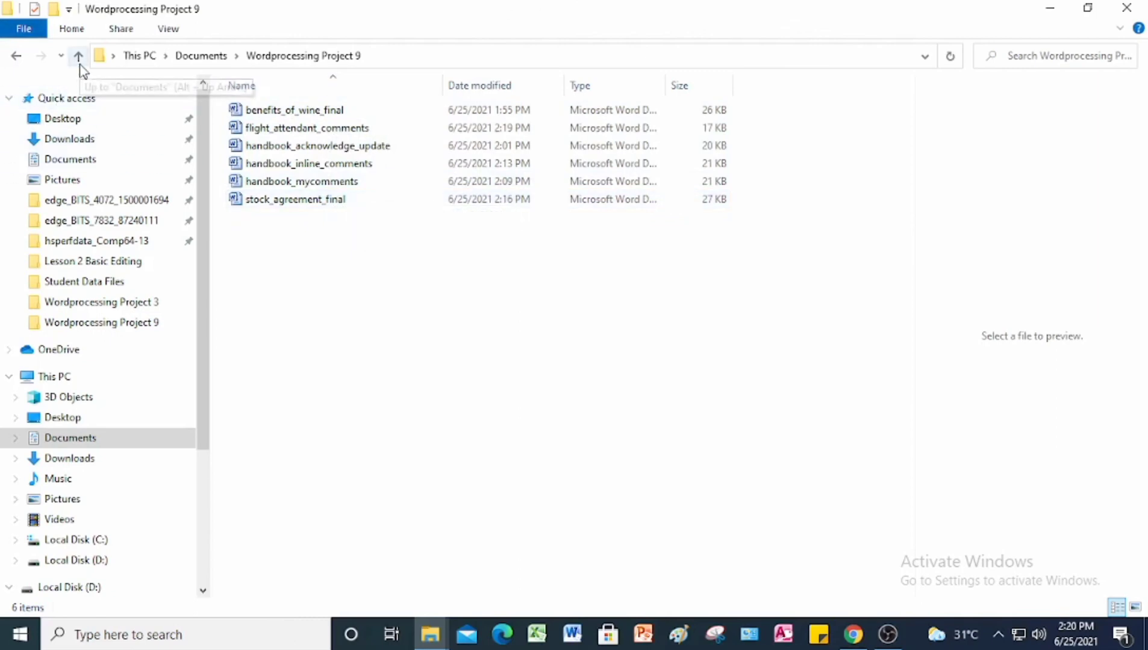
pyautogui.click(853, 638)
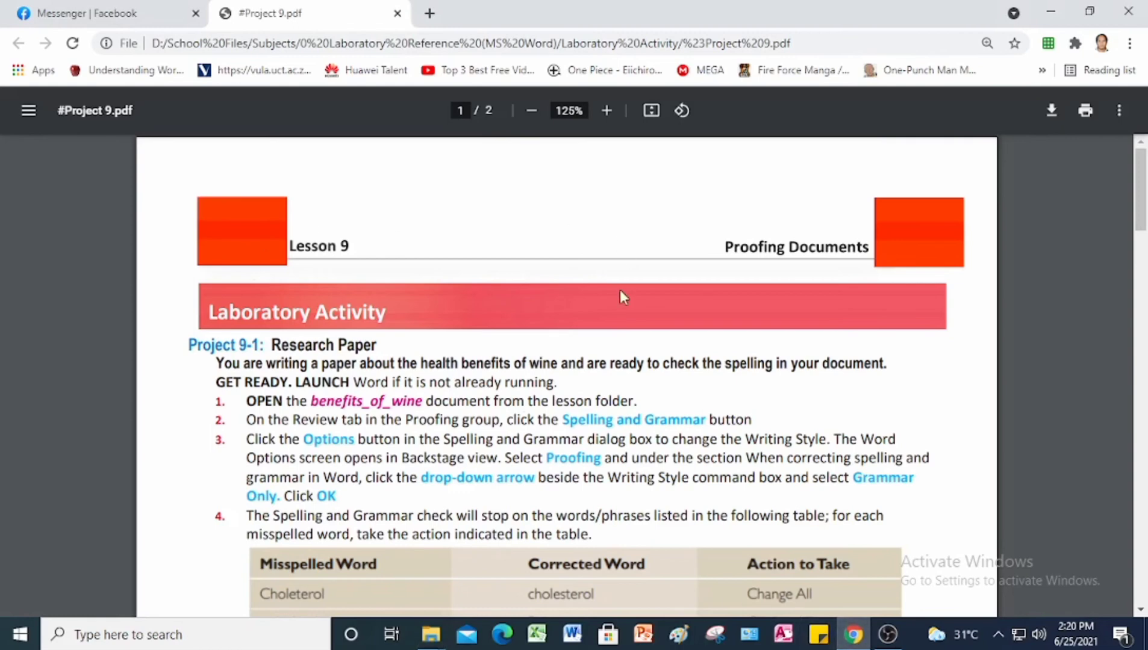